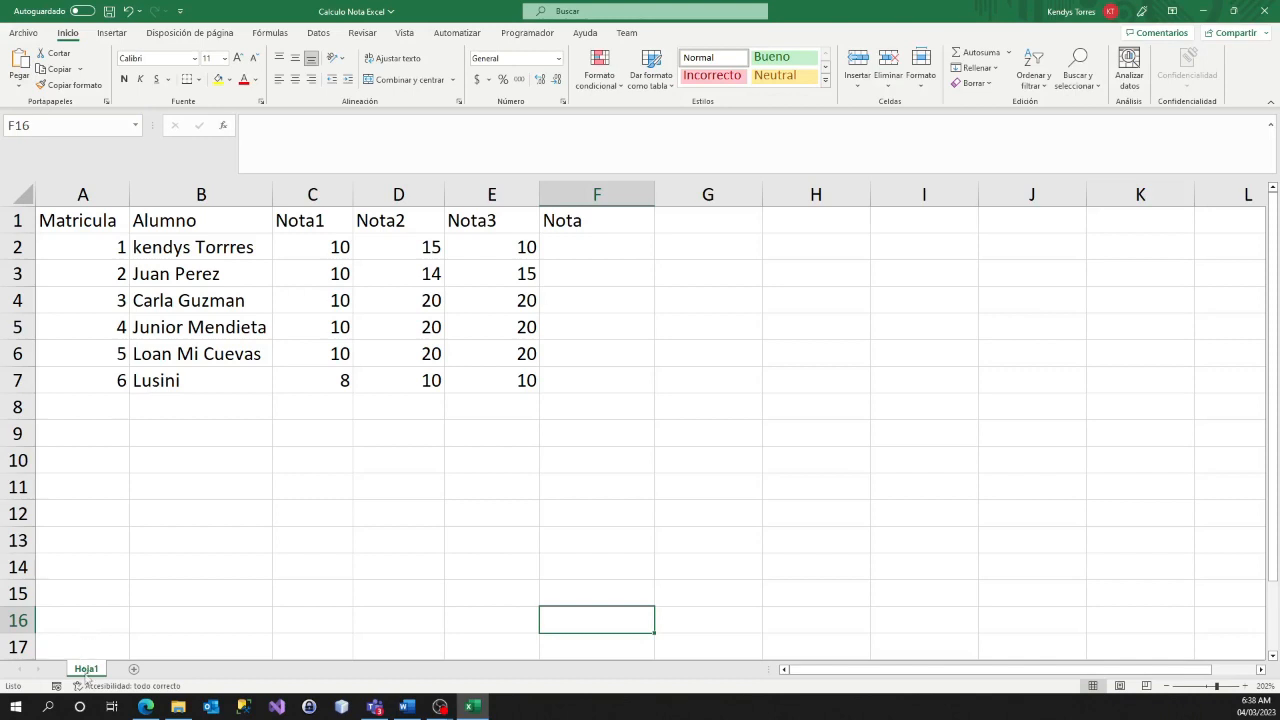
Review the column headers Matricula, Alumno, Nota1, Nota2, Nota3 and Nota in row 1
click(103, 218)
click(176, 223)
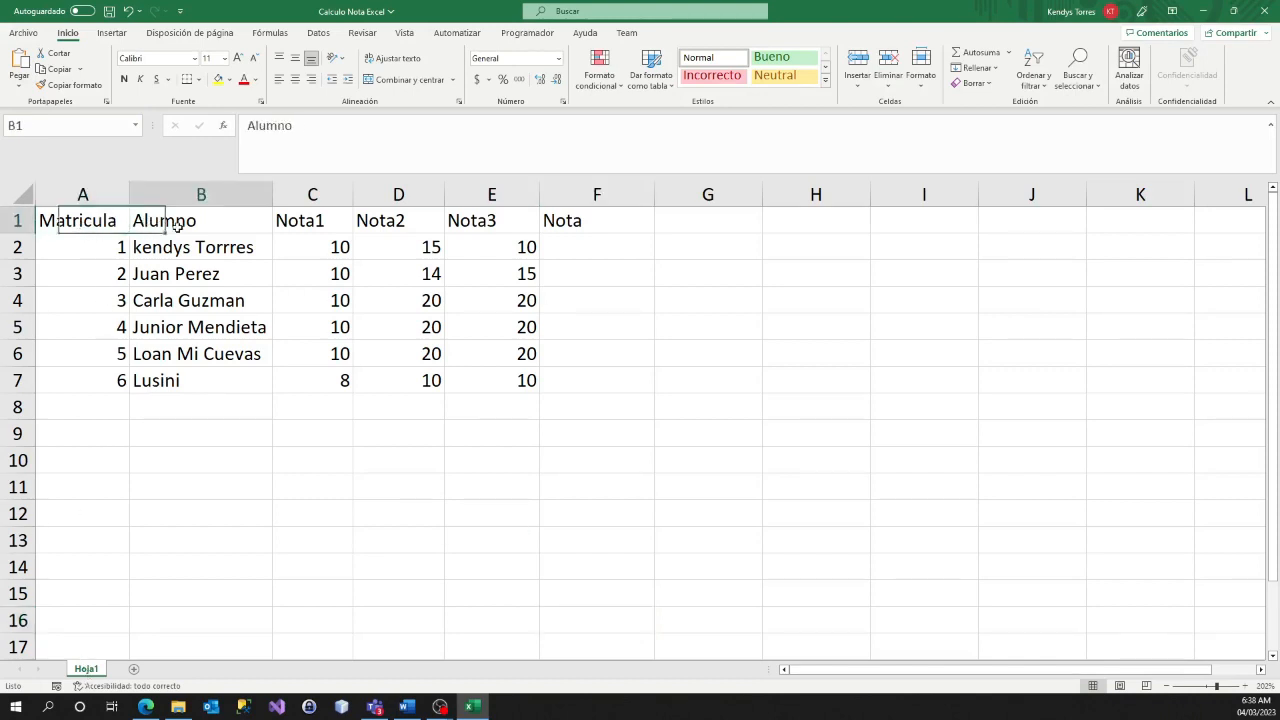
click(306, 223)
click(380, 221)
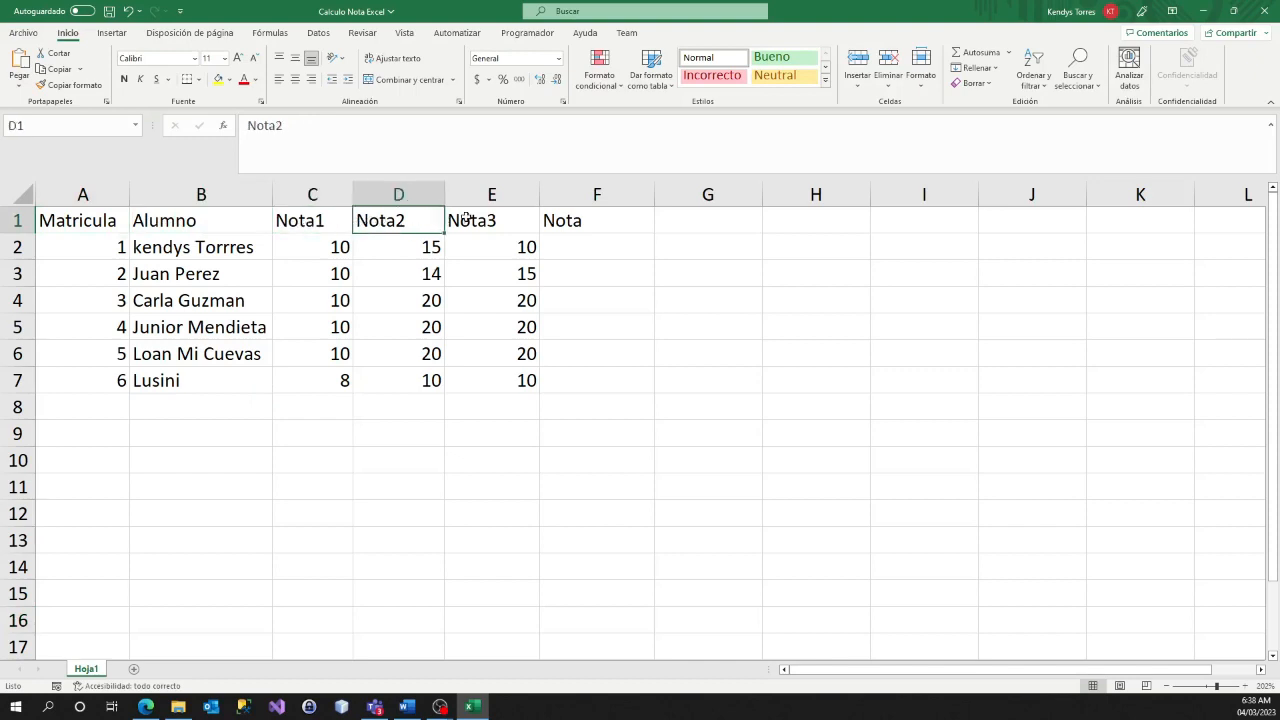
click(465, 218)
click(566, 224)
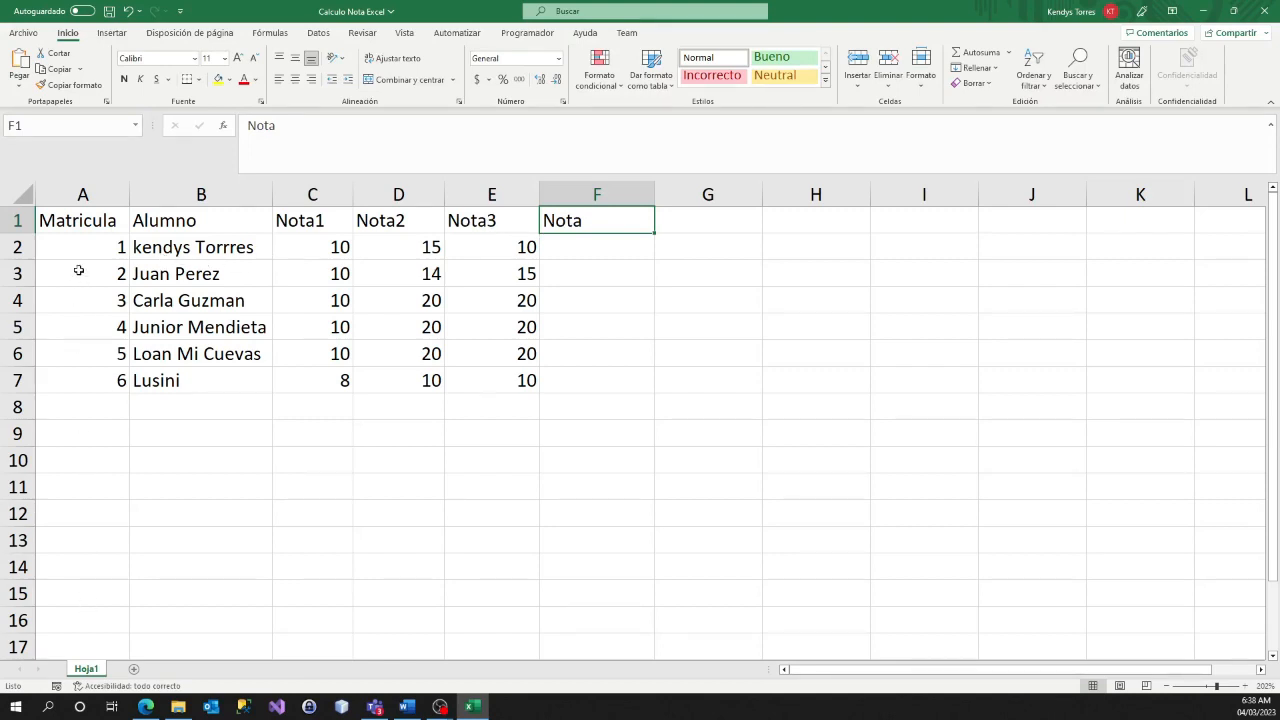
Copy the grade list in A1:F7 and paste it starting at cell H11
click(73, 221)
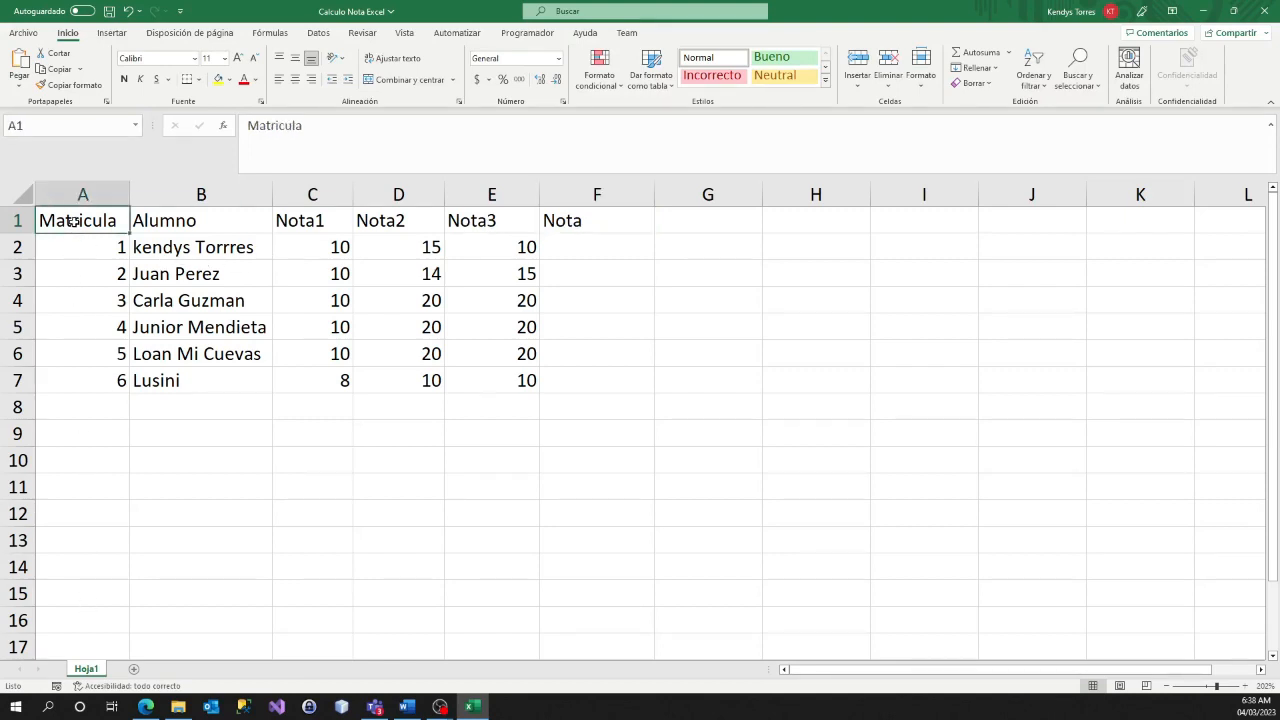
drag(143, 243, 563, 377)
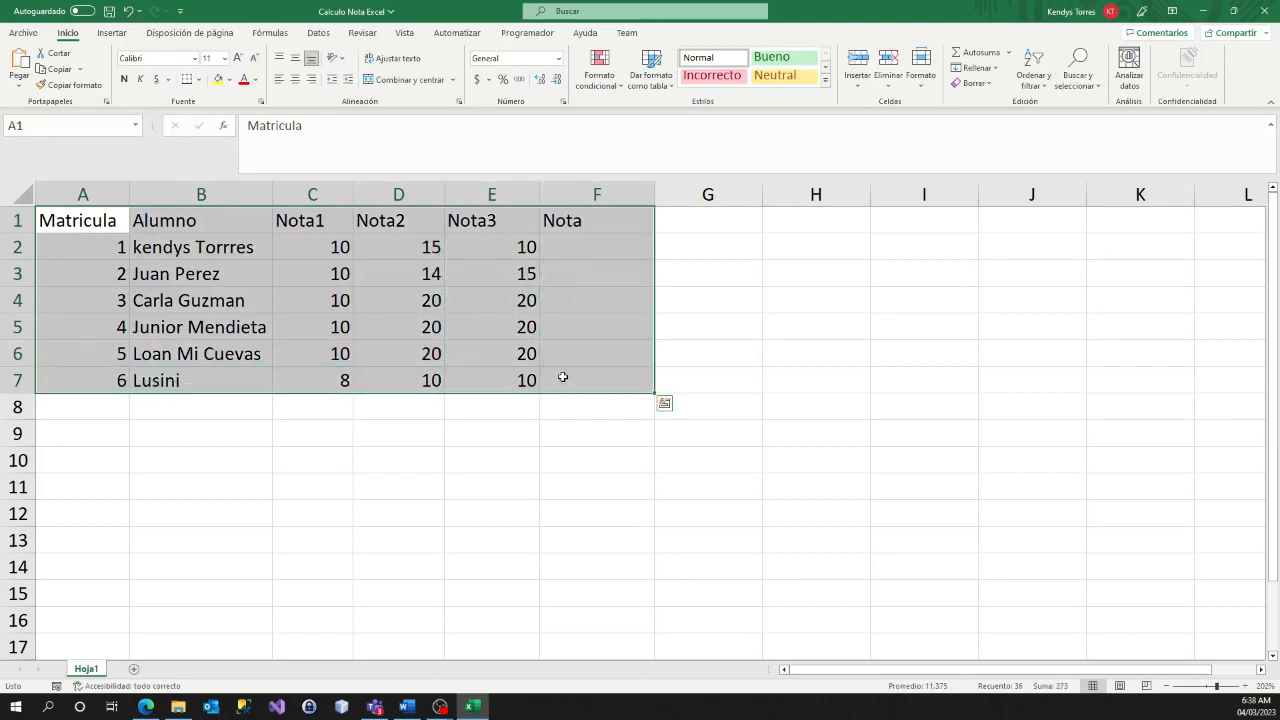
key(ctrl+c)
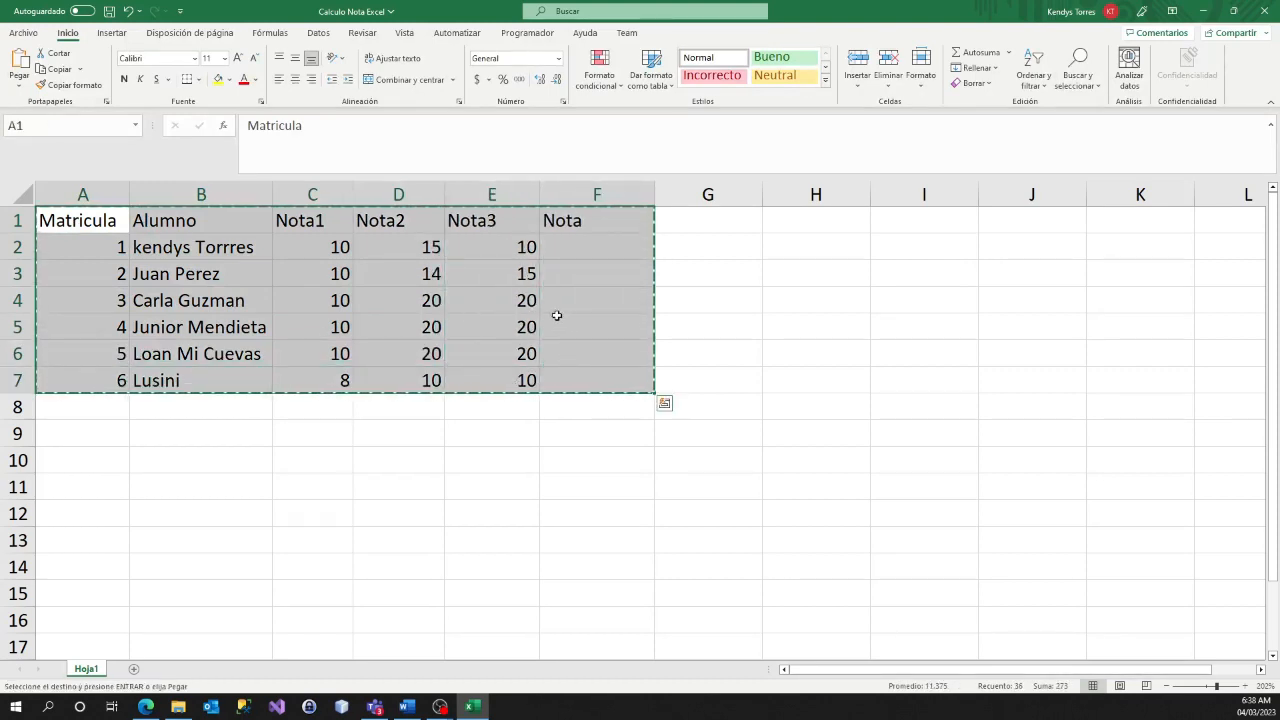
click(794, 481)
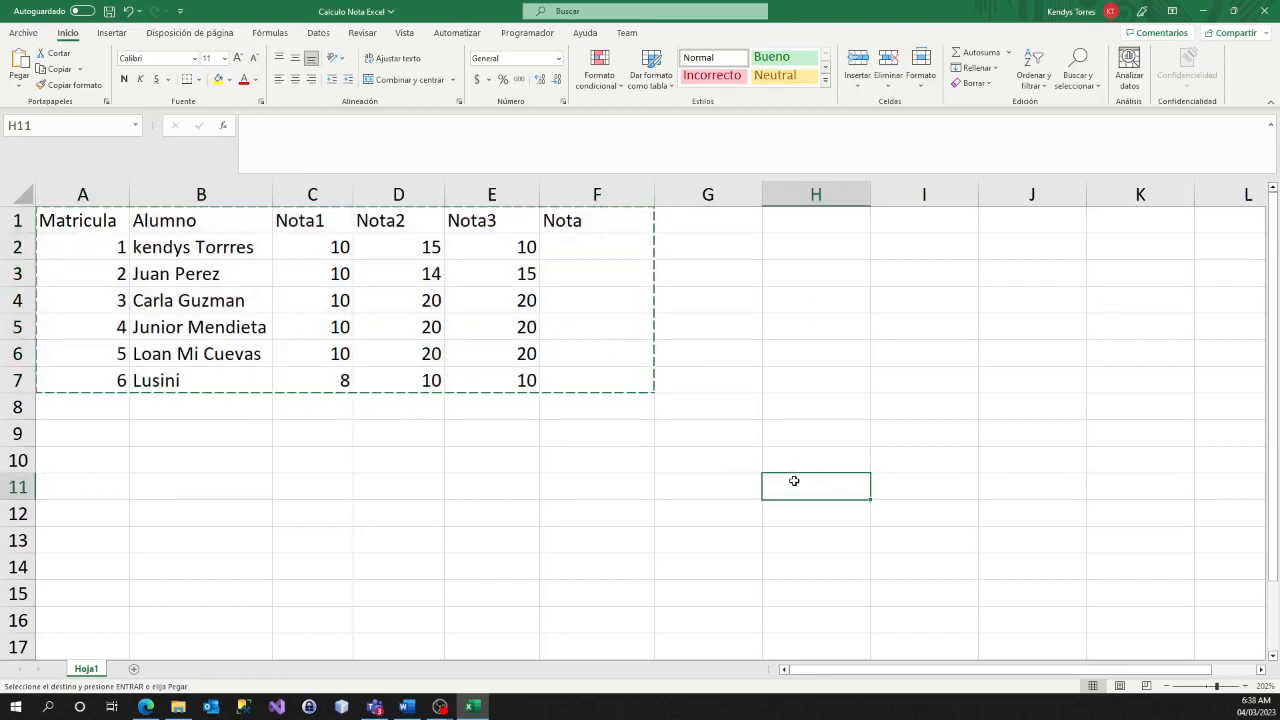
key(ctrl+v)
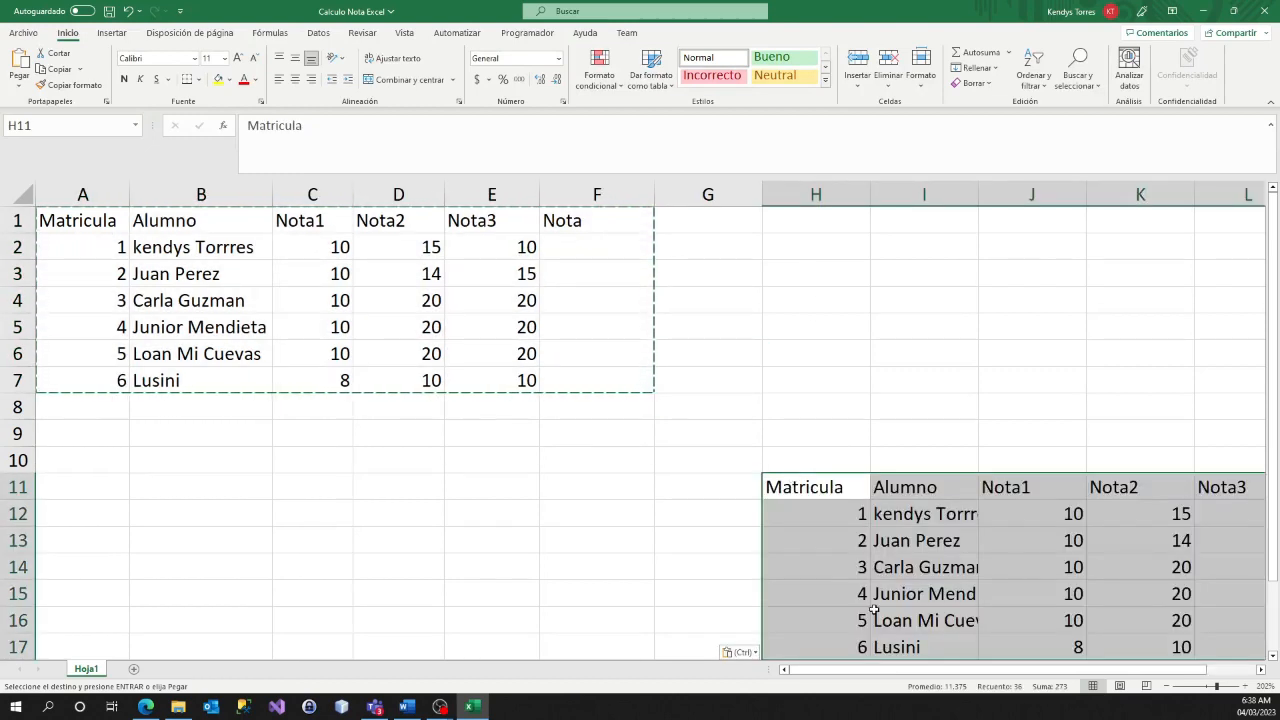
Move the pasted copy of the grade list so that it starts at cell G8
mouse_move(886, 671)
mouse_down()
mouse_move(901, 672)
mouse_move(878, 668)
mouse_up()
drag(768, 477, 731, 400)
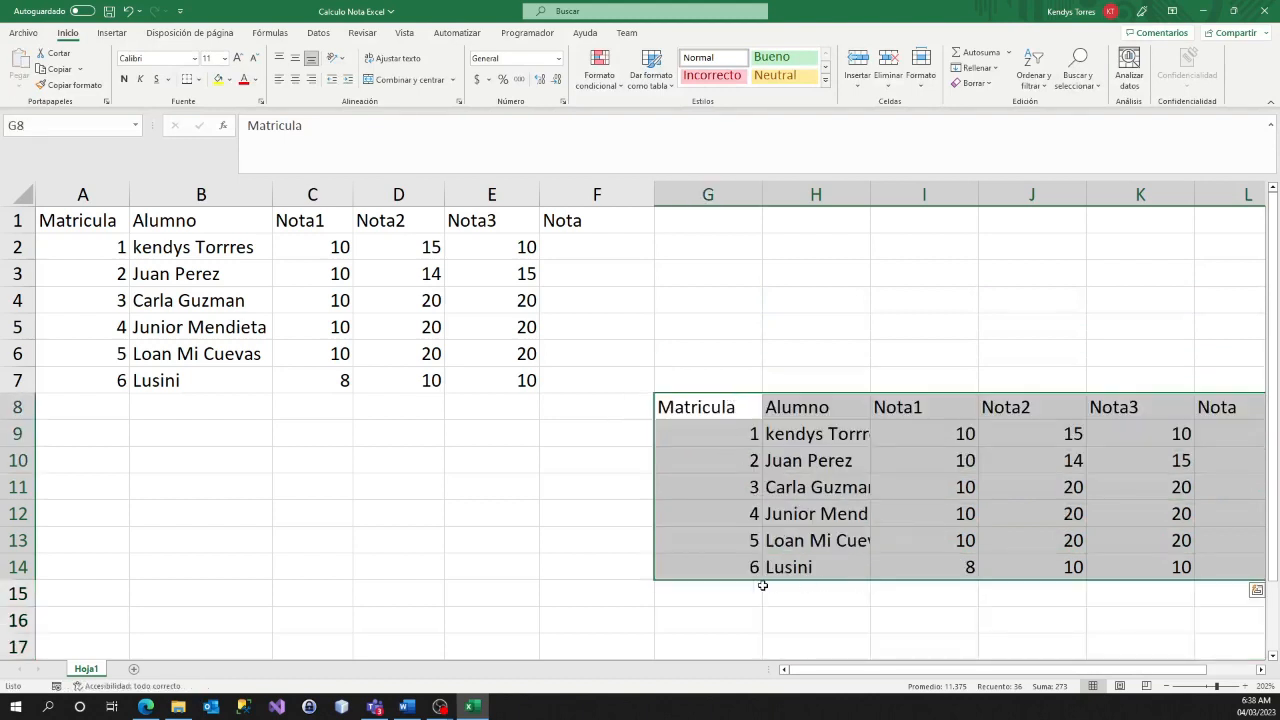
click(511, 587)
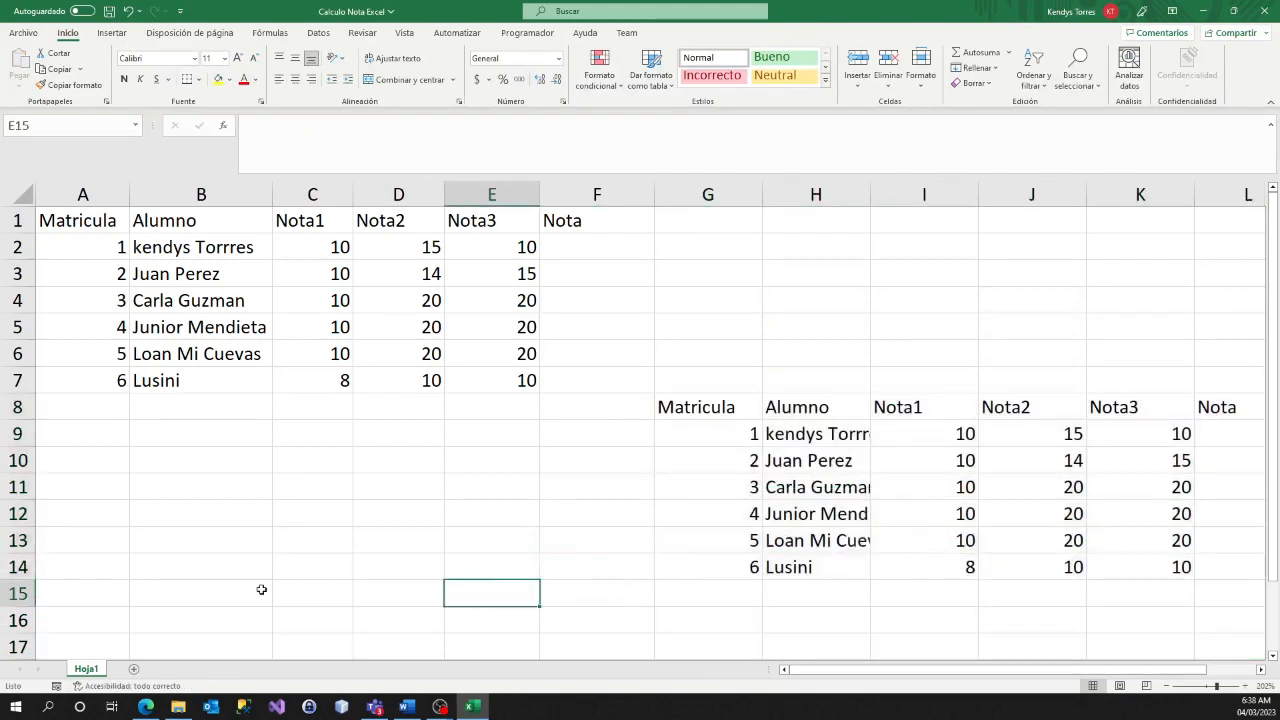
Try to create a table from A1:F7 without marking it as having headers, and undo it
click(92, 225)
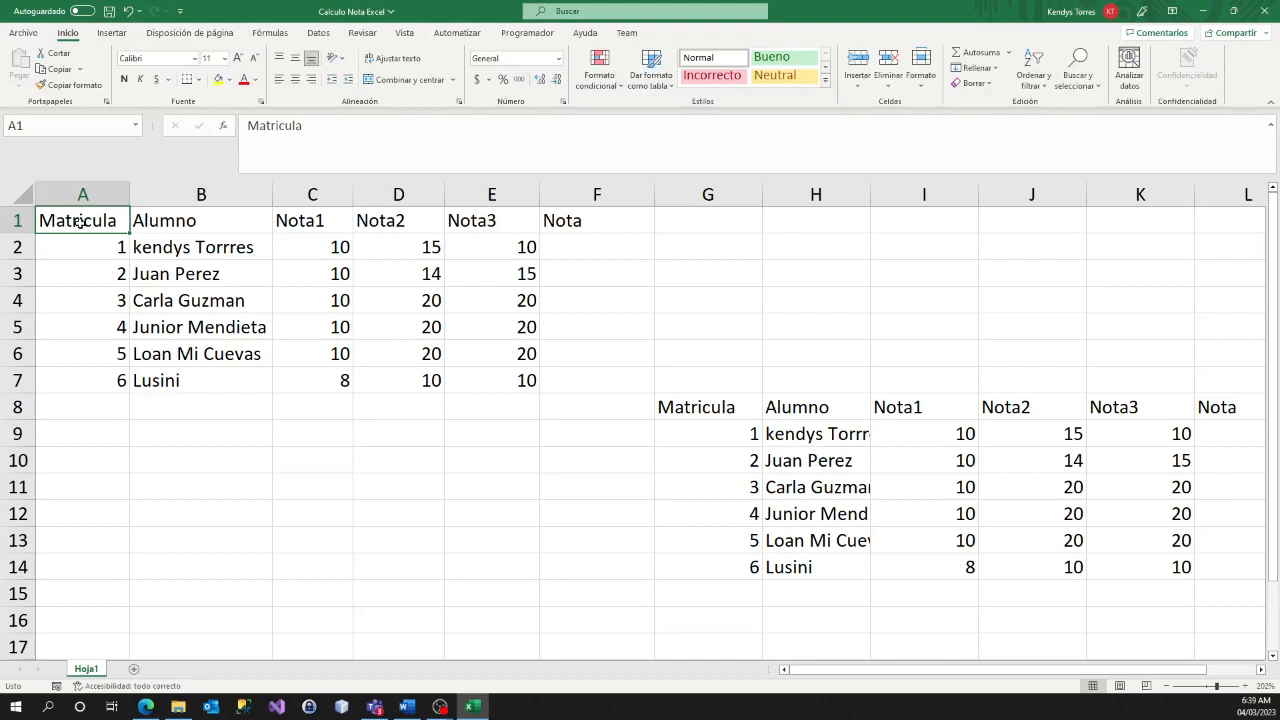
key(ctrl+t)
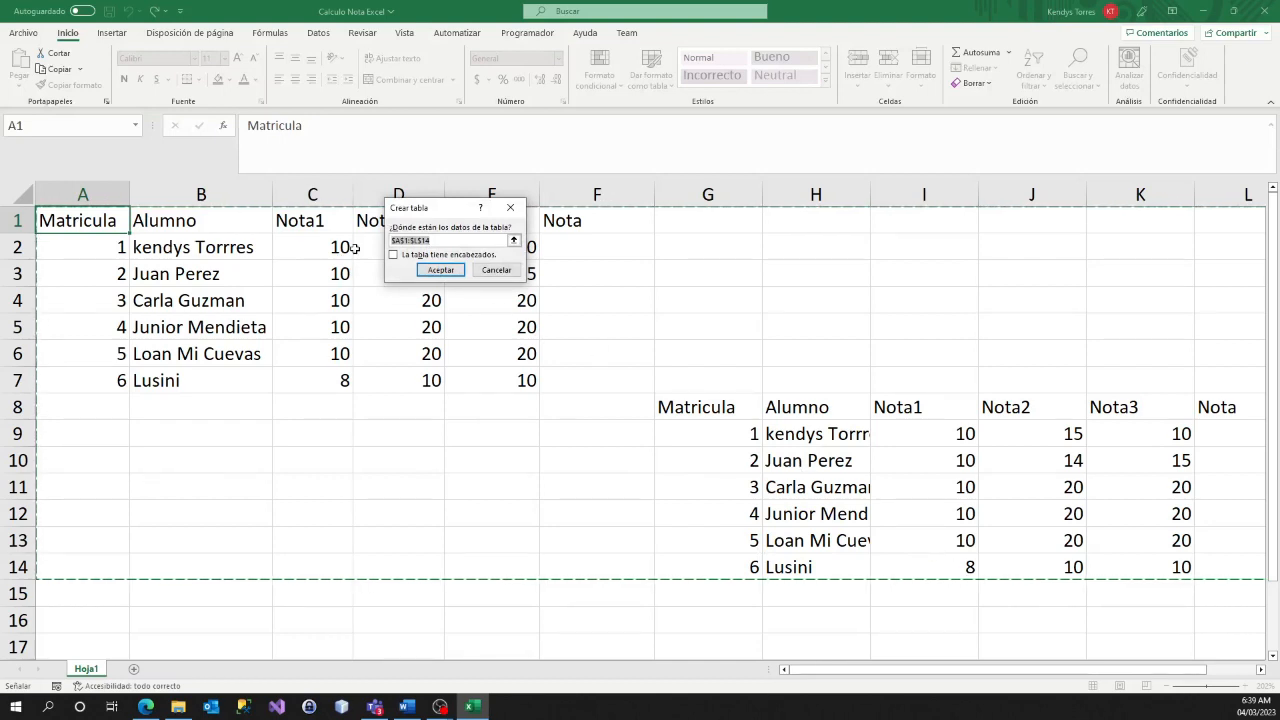
click(440, 243)
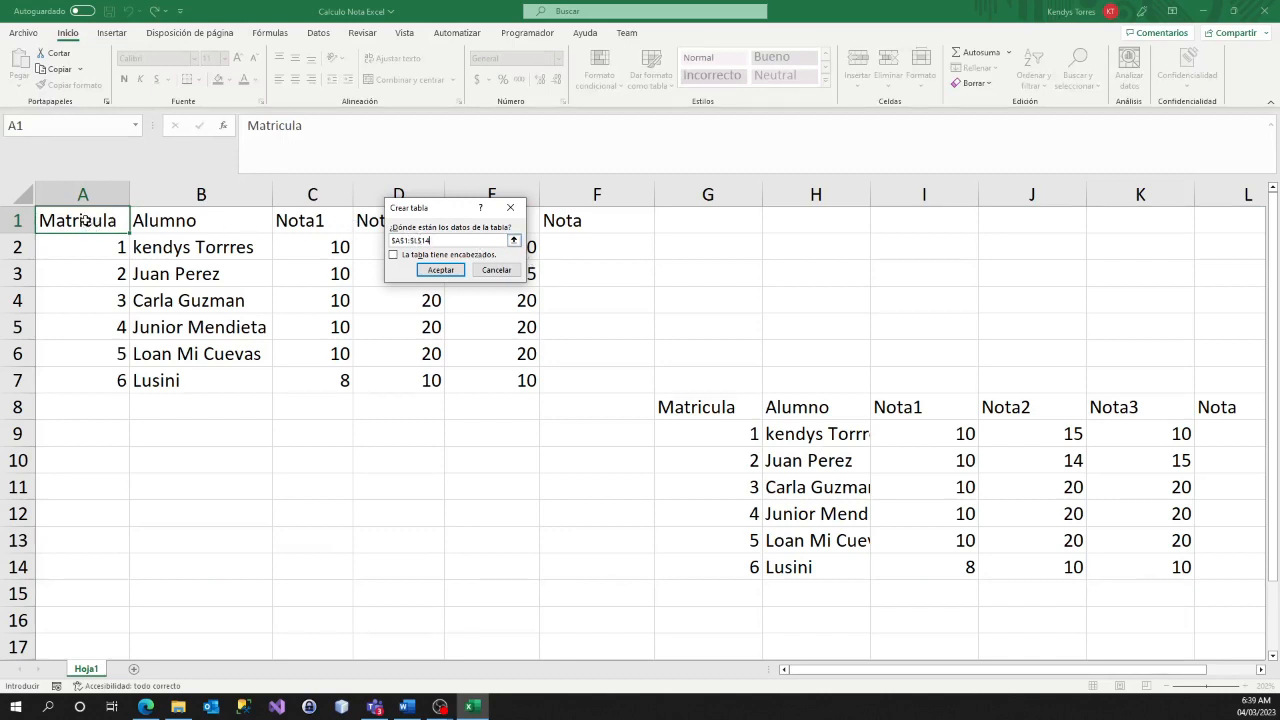
drag(88, 221, 605, 375)
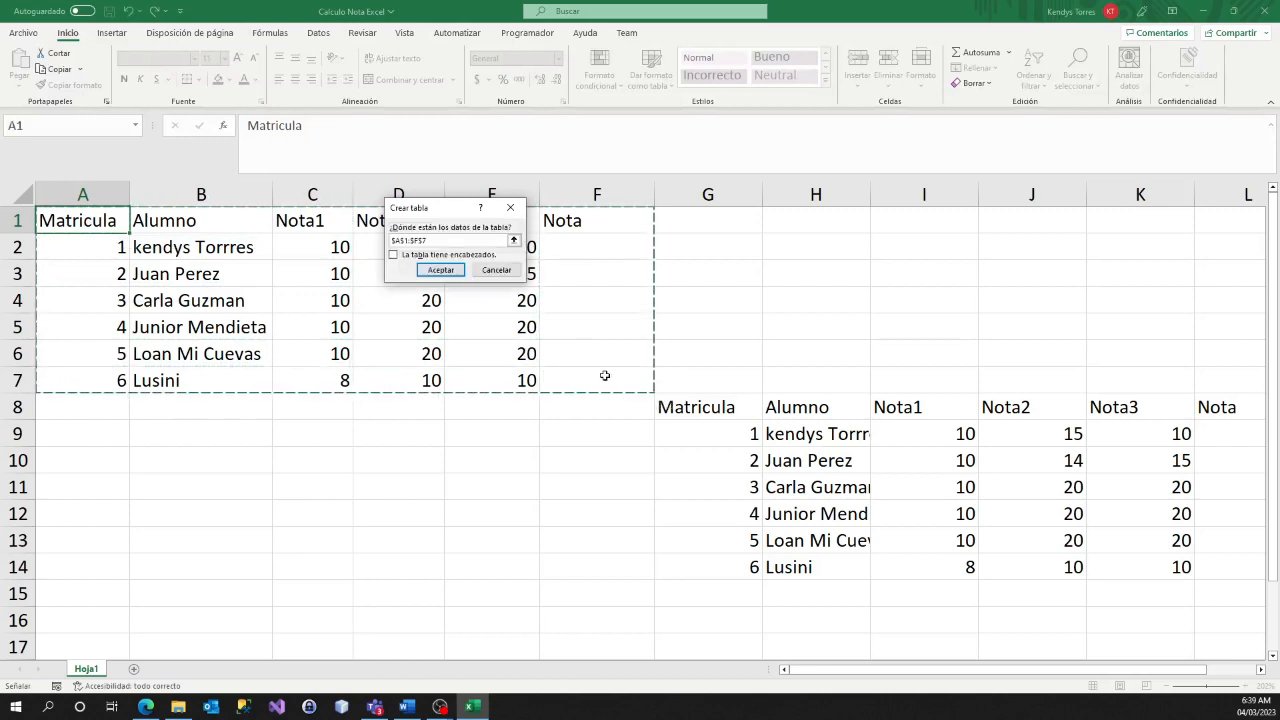
click(446, 271)
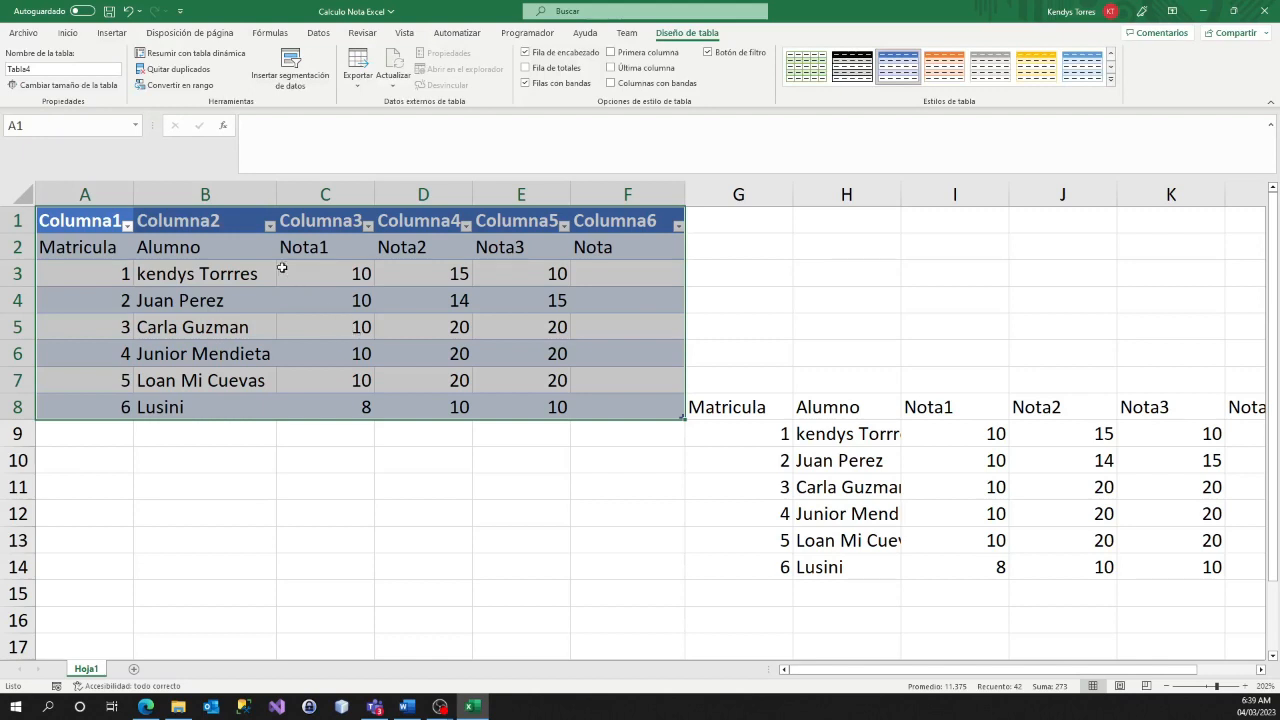
key(ctrl+z)
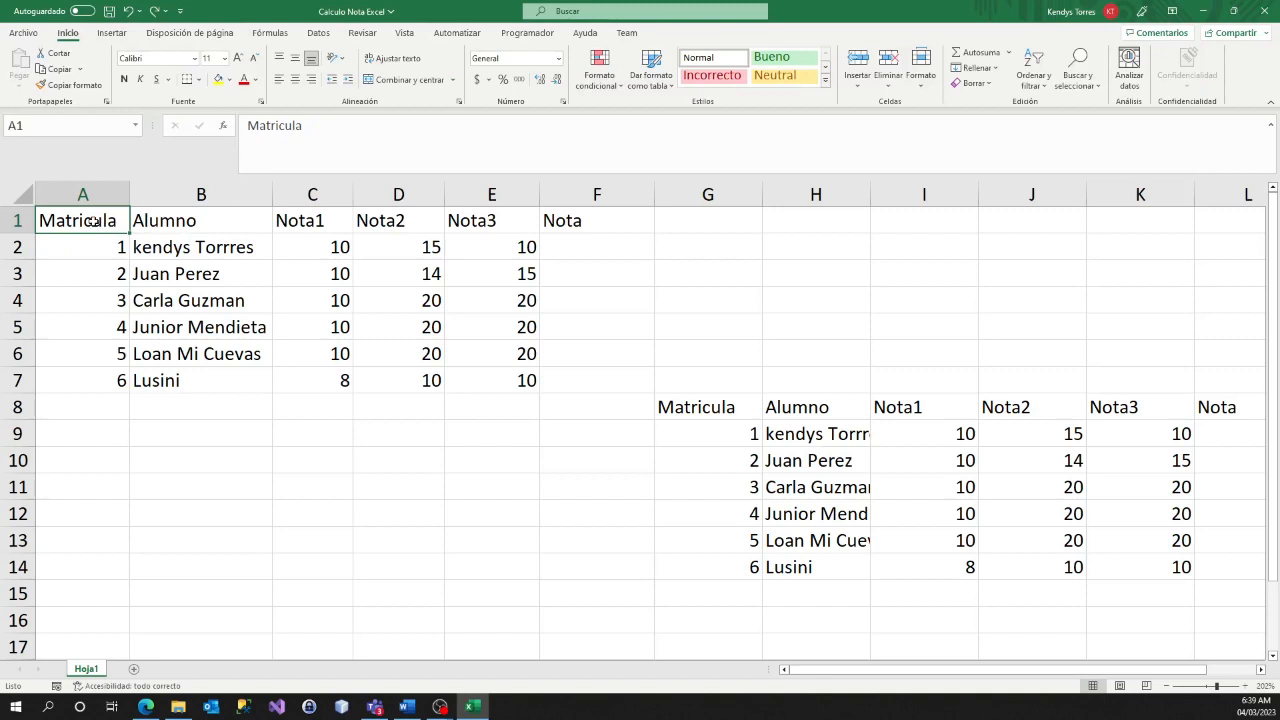
Create a table from A1:F7 with the option that the table has headers enabled
drag(92, 221, 262, 282)
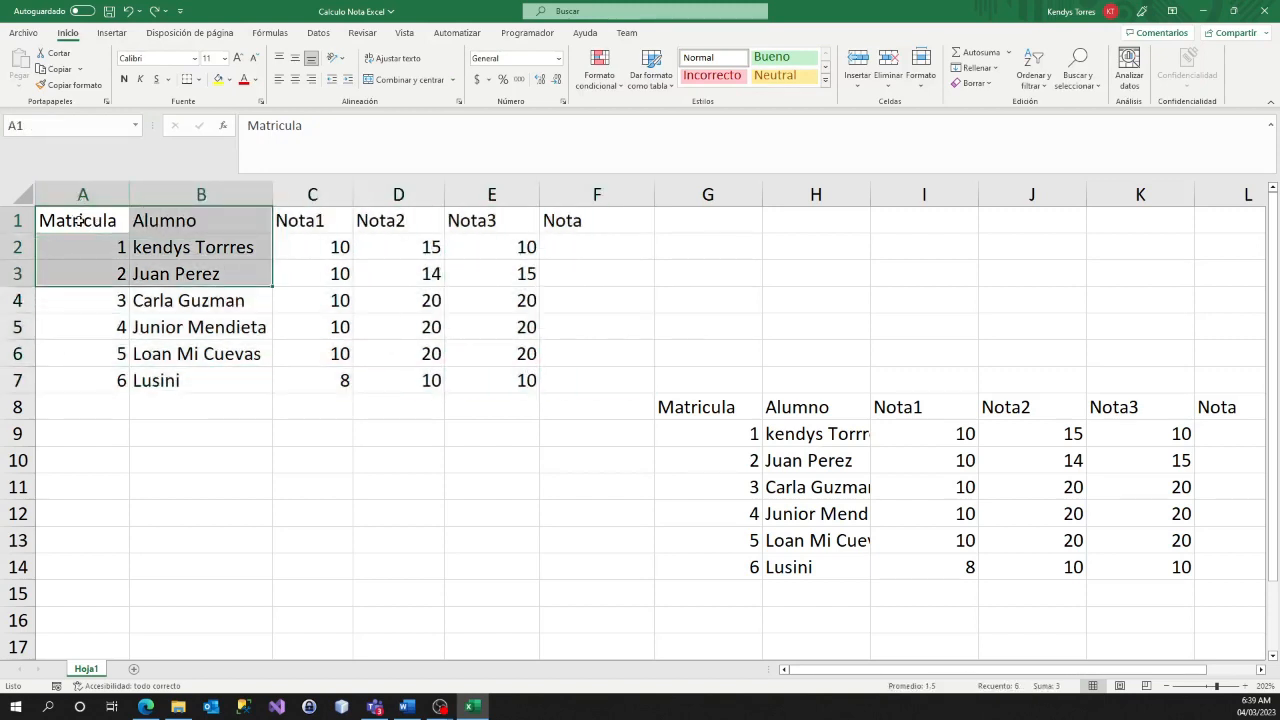
click(80, 222)
key(ctrl+t)
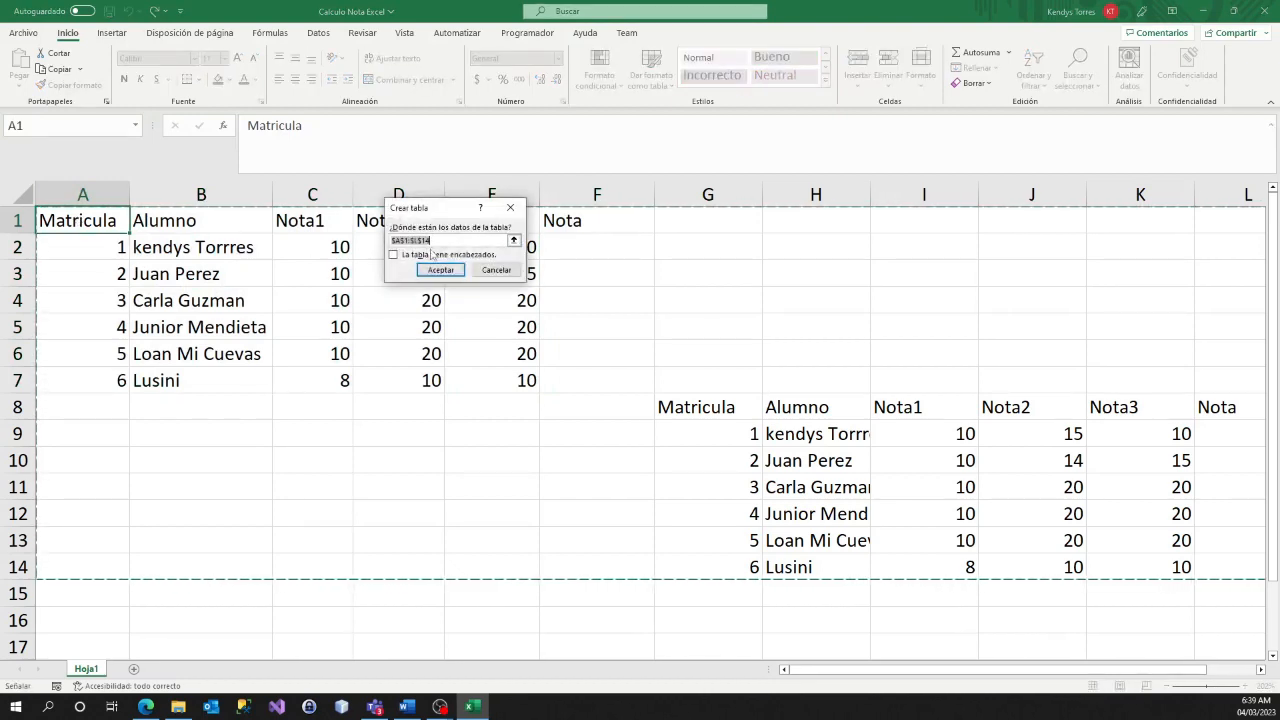
drag(368, 234, 364, 233)
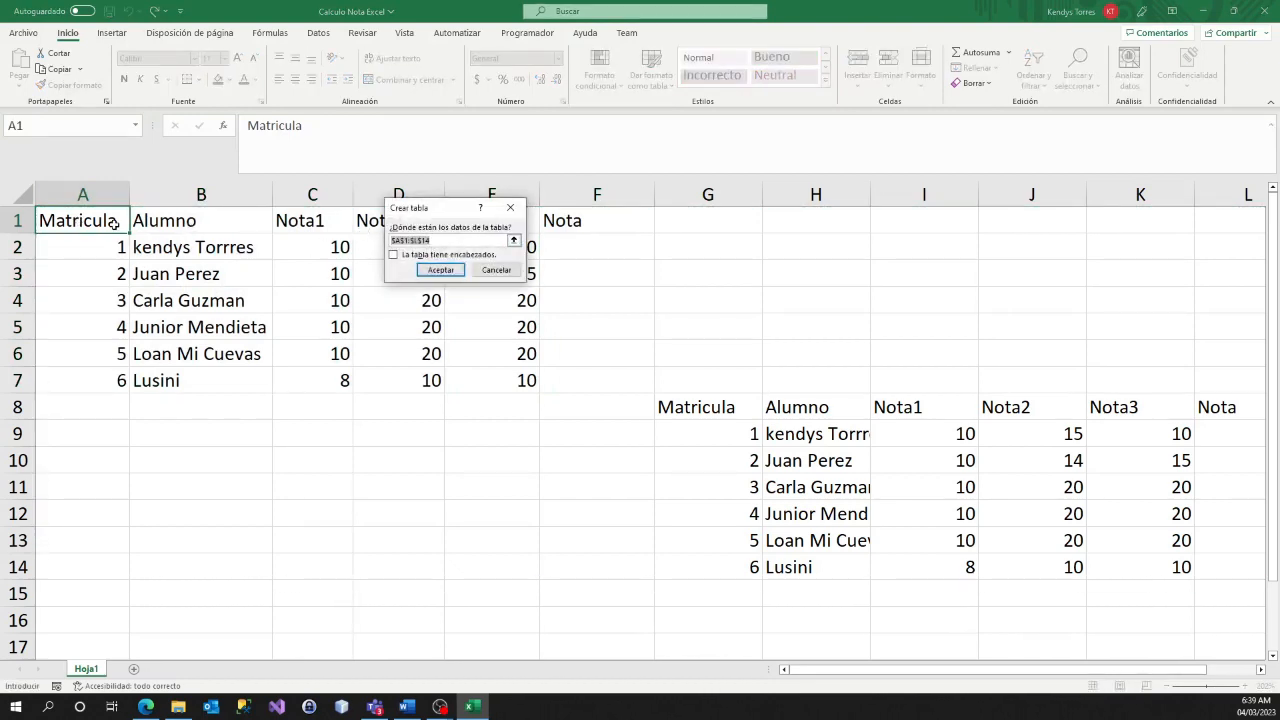
drag(113, 223, 579, 373)
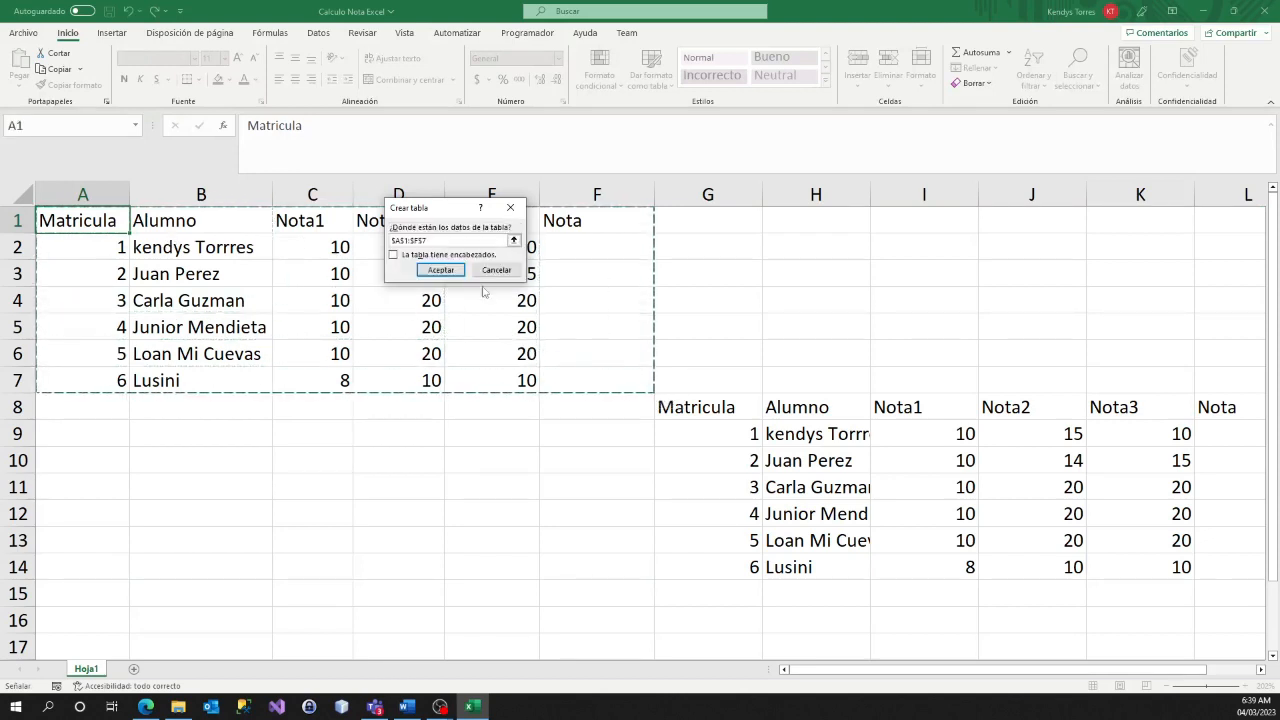
click(399, 258)
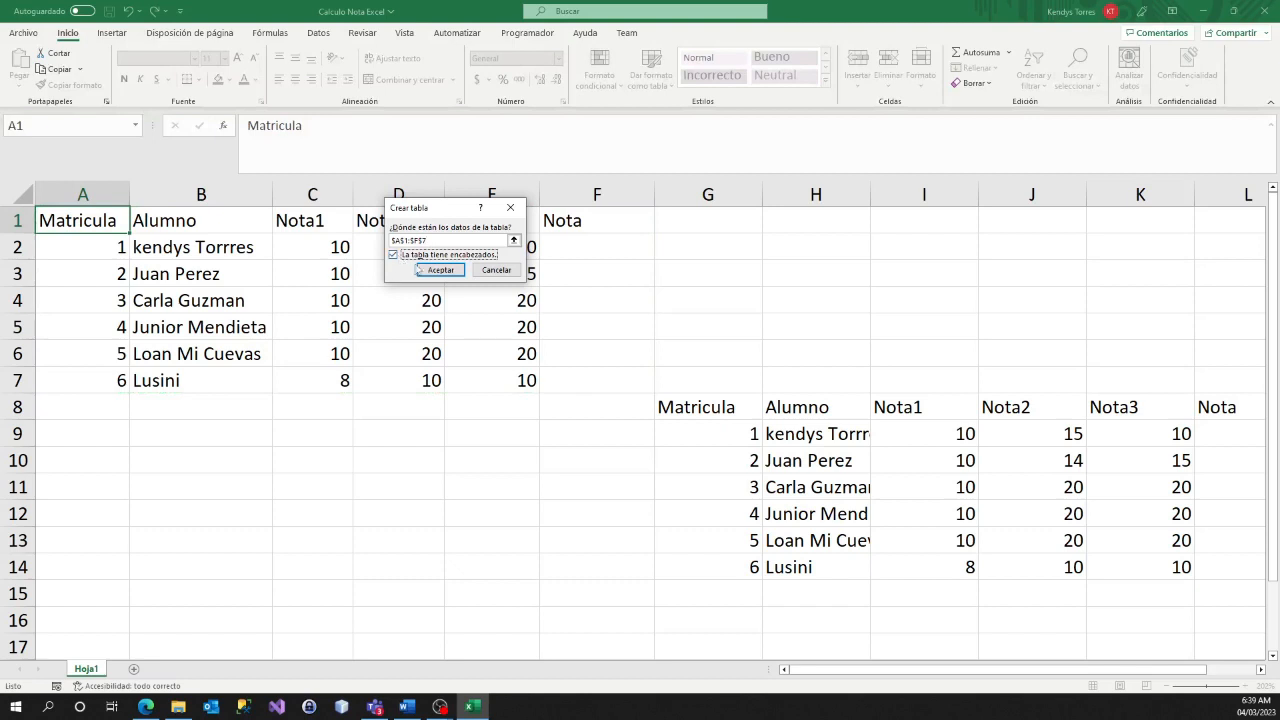
click(430, 270)
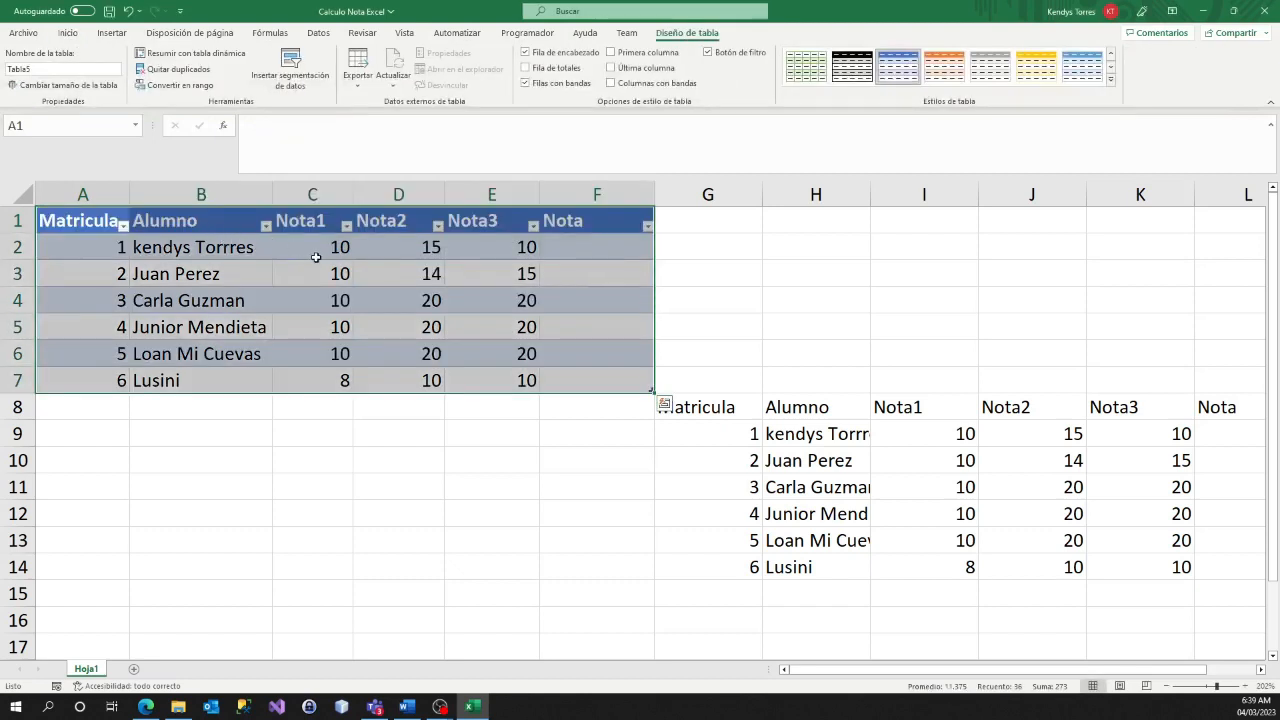
click(411, 425)
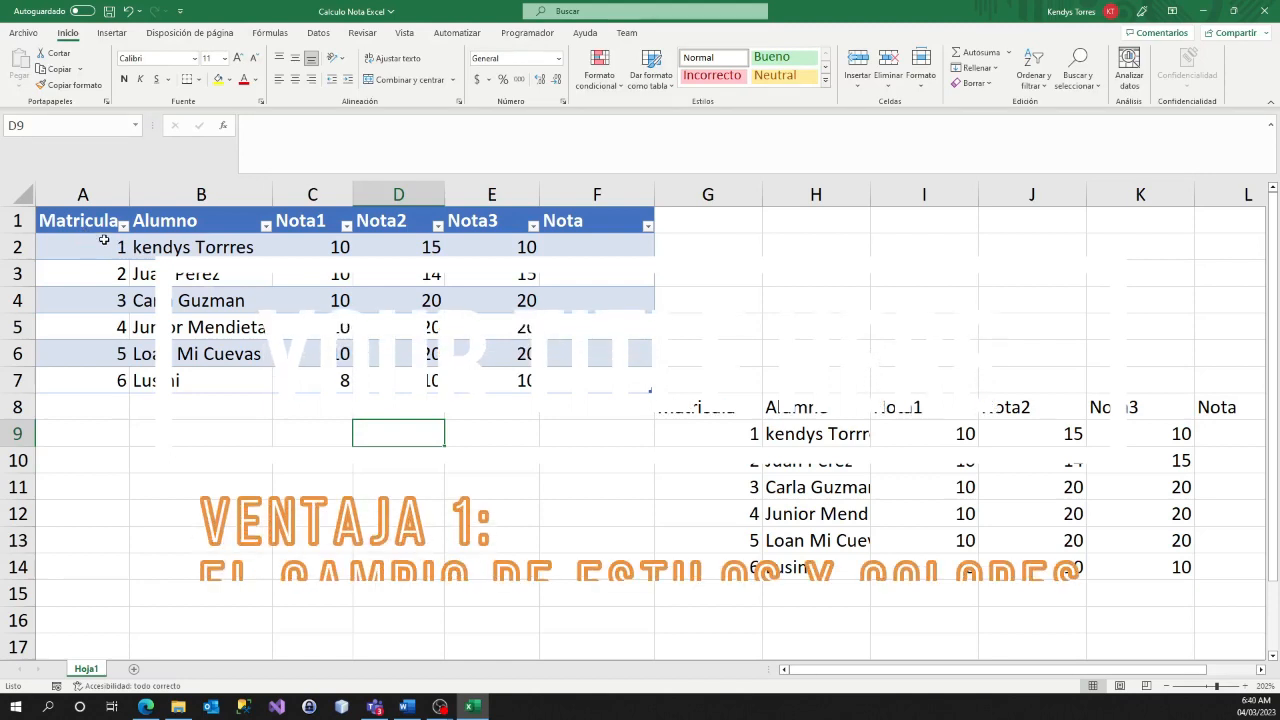
Apply the light table style with a solid gold header row to the table at A1
click(76, 222)
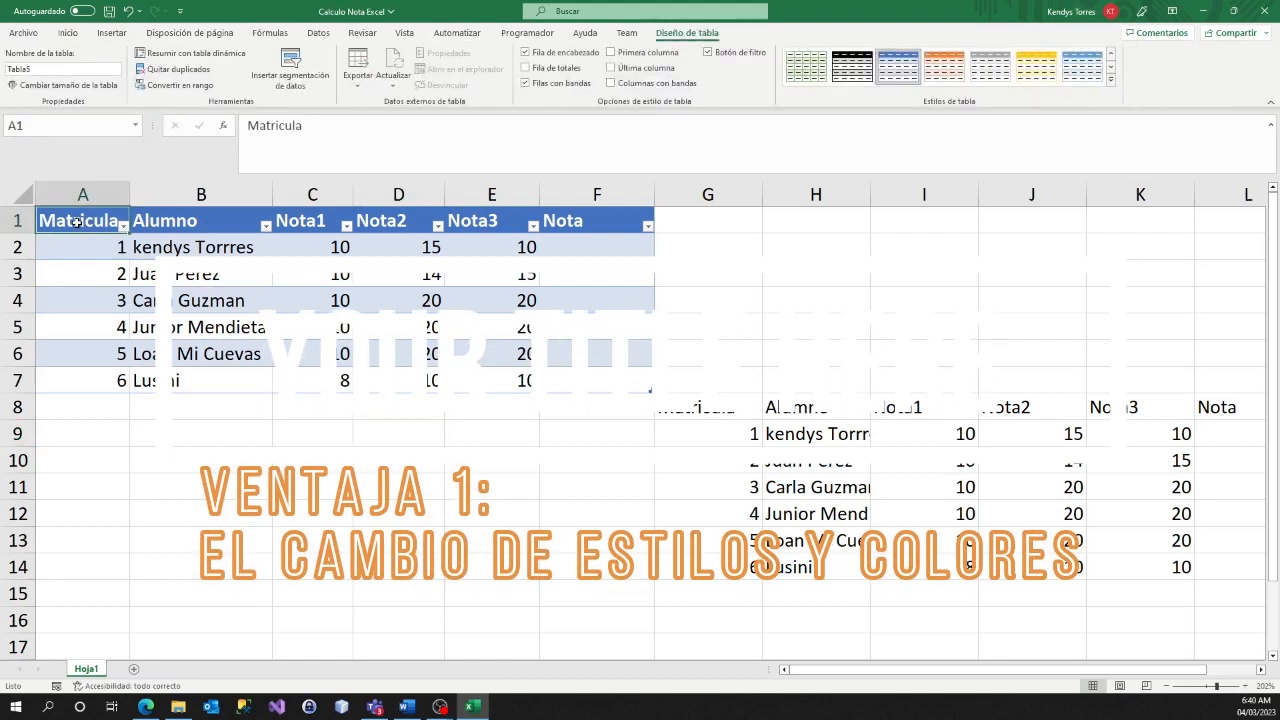
click(1111, 87)
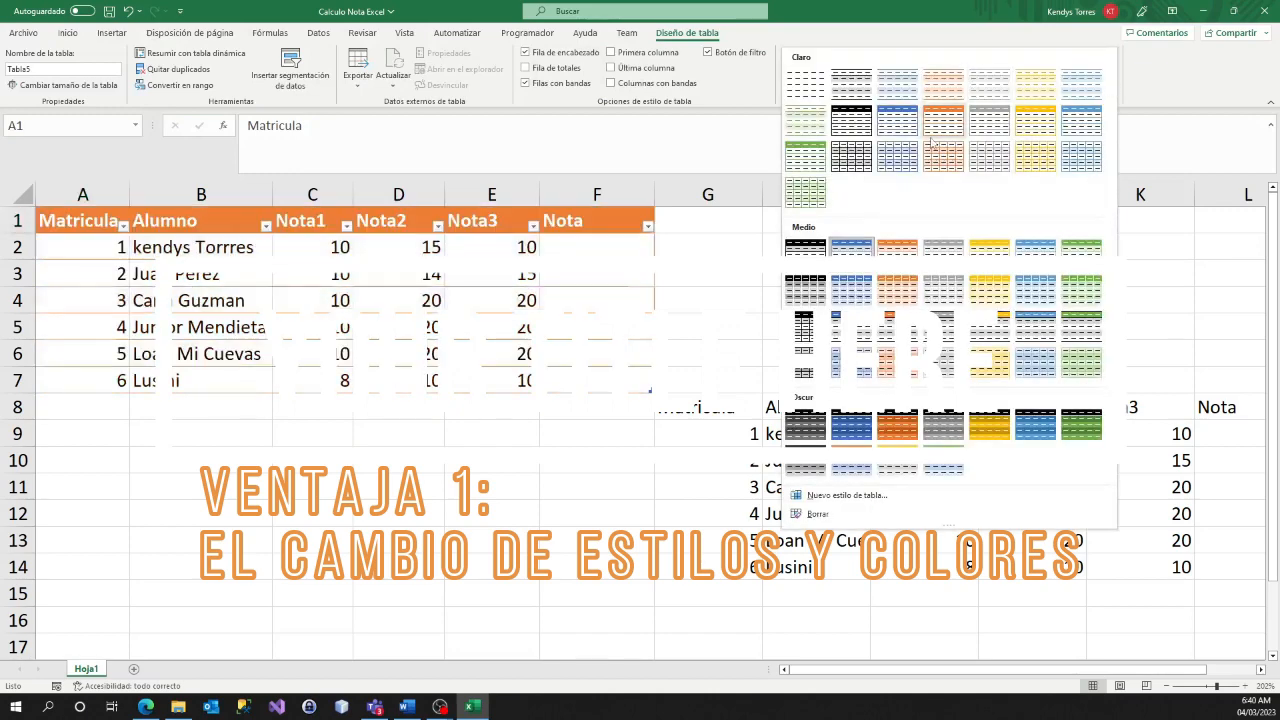
click(857, 298)
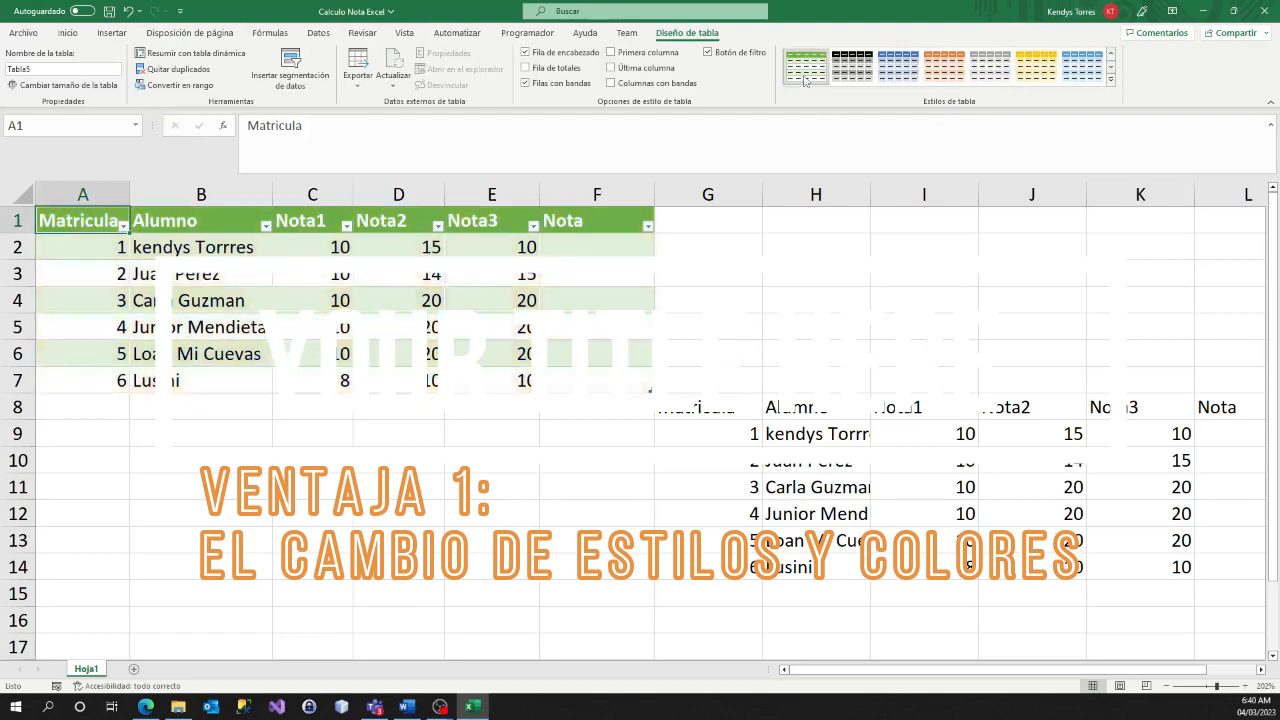
click(1111, 80)
click(1037, 125)
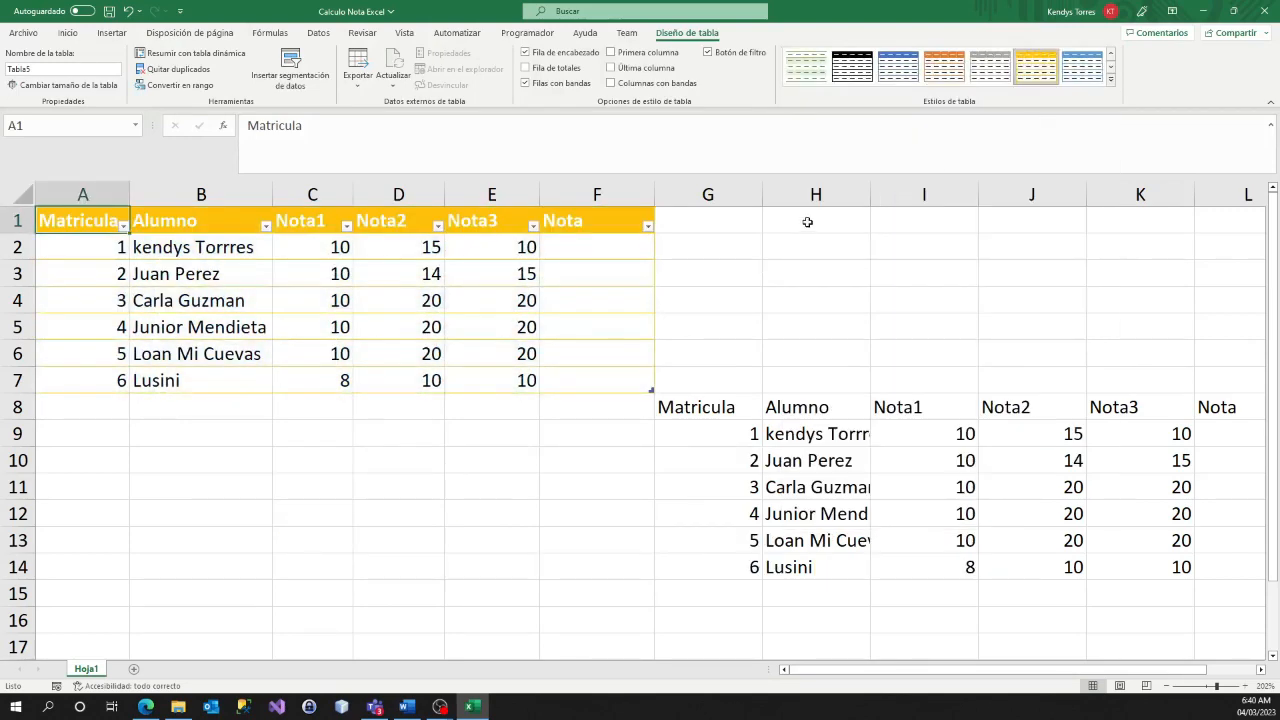
Compare the cell styles offered for the plain range at G8 with the table styles offered for the table at A1
drag(699, 407, 1208, 564)
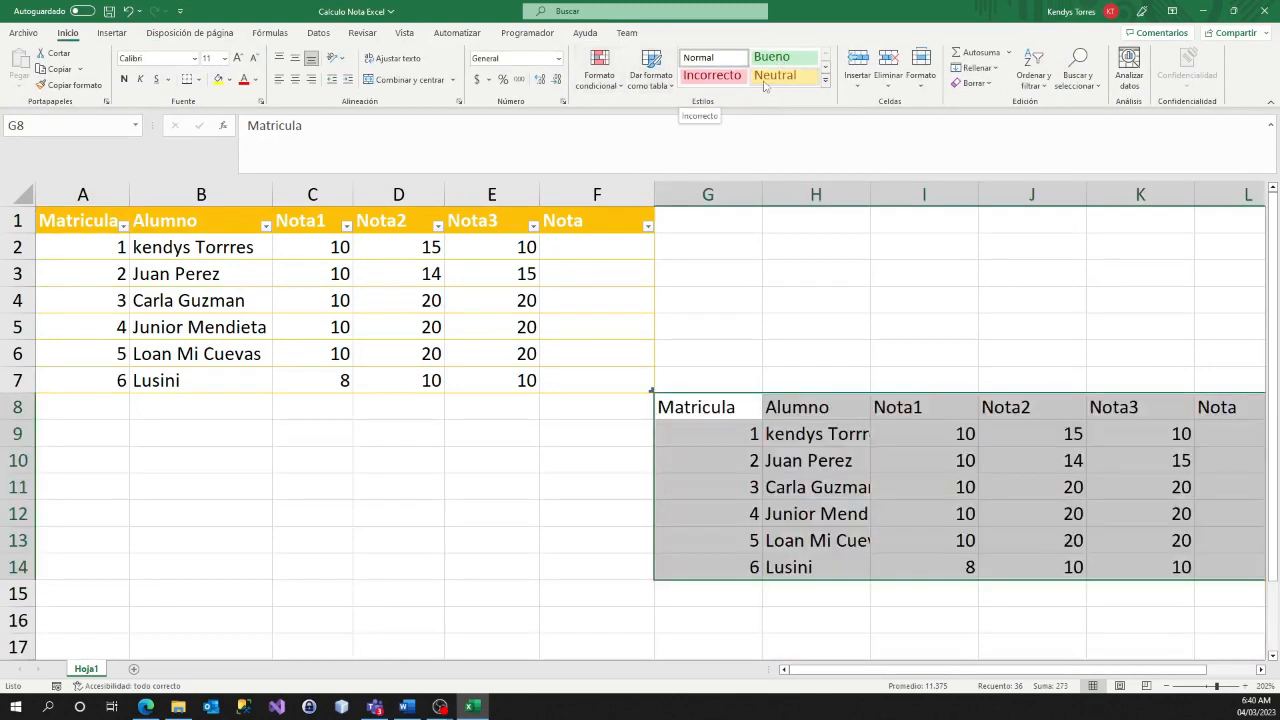
click(825, 82)
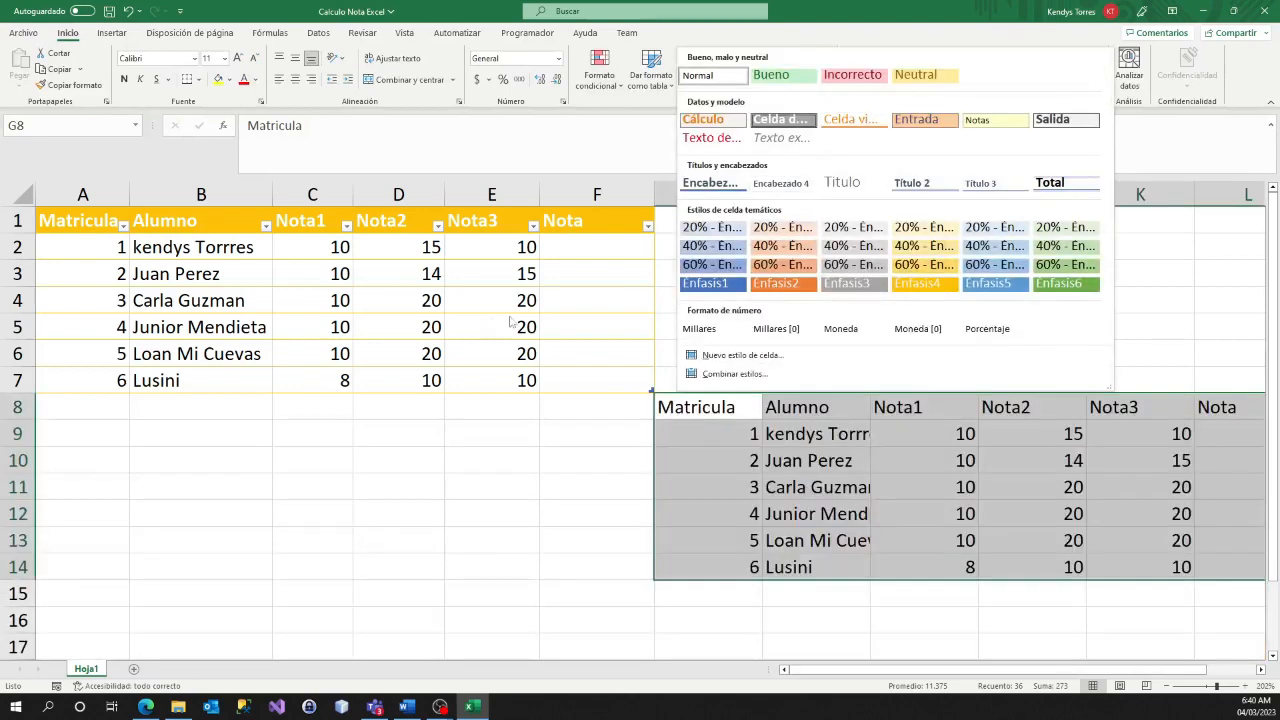
click(528, 448)
drag(100, 228, 603, 388)
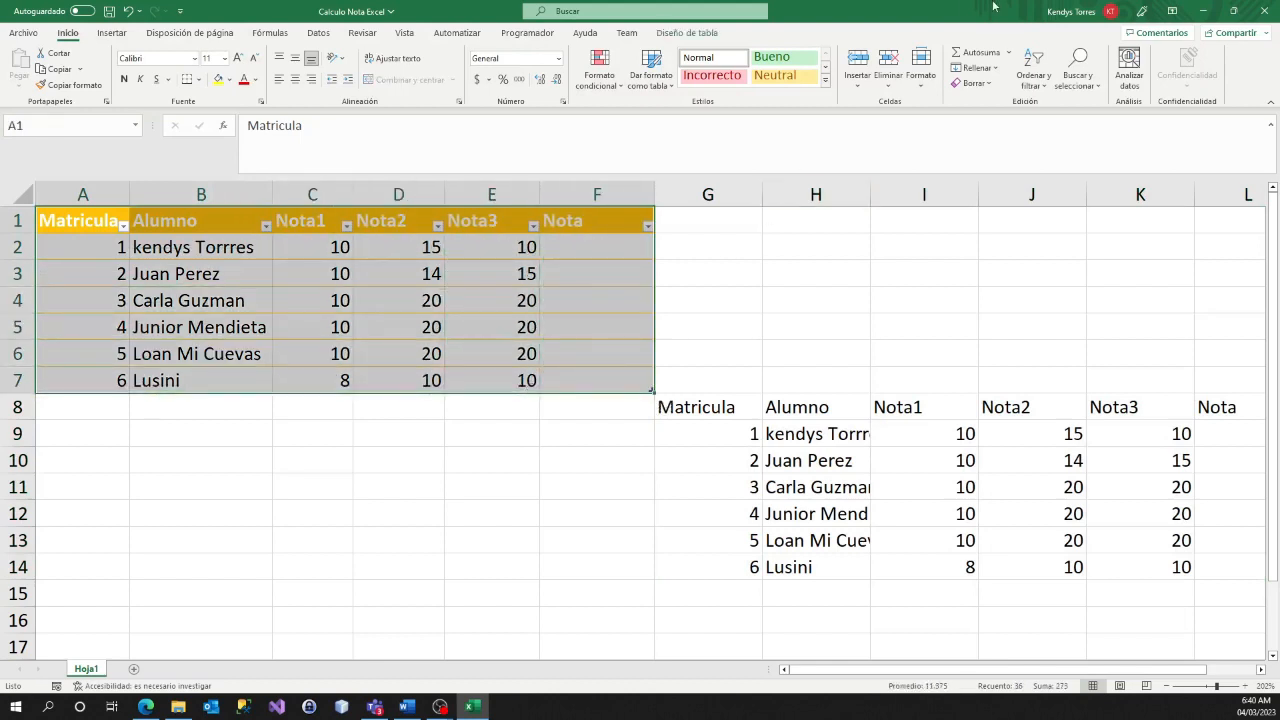
click(687, 32)
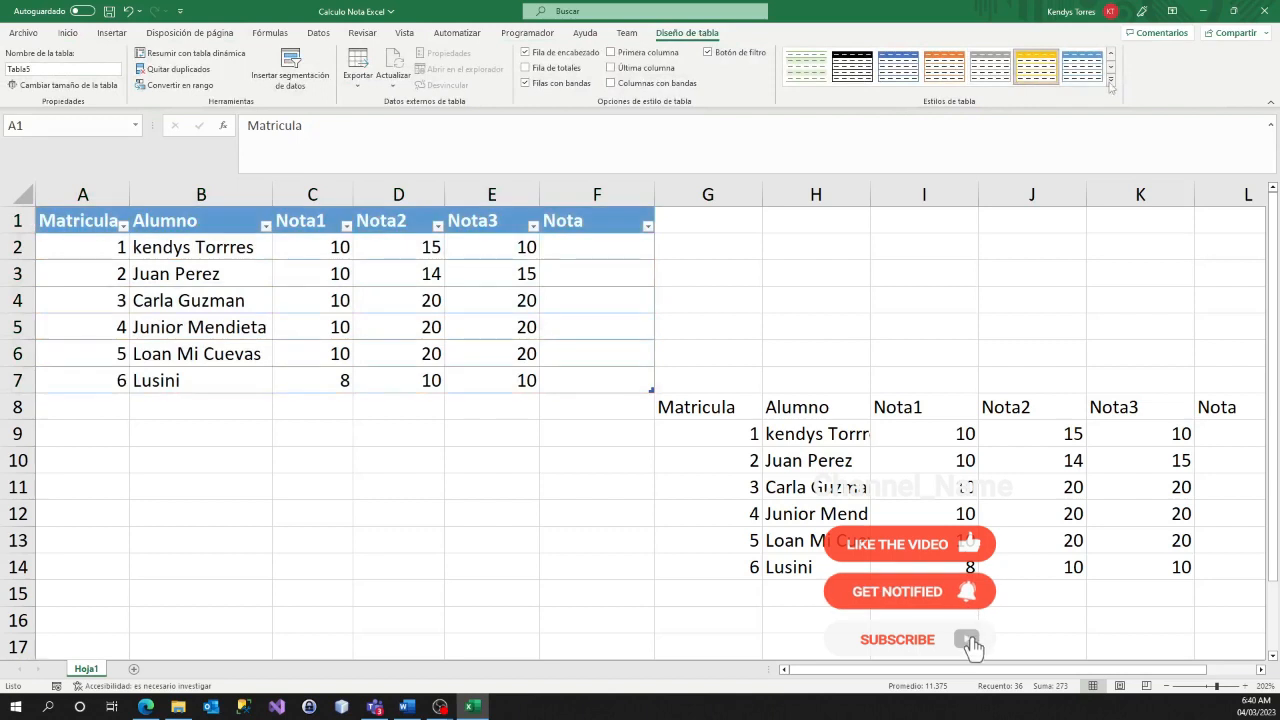
click(900, 290)
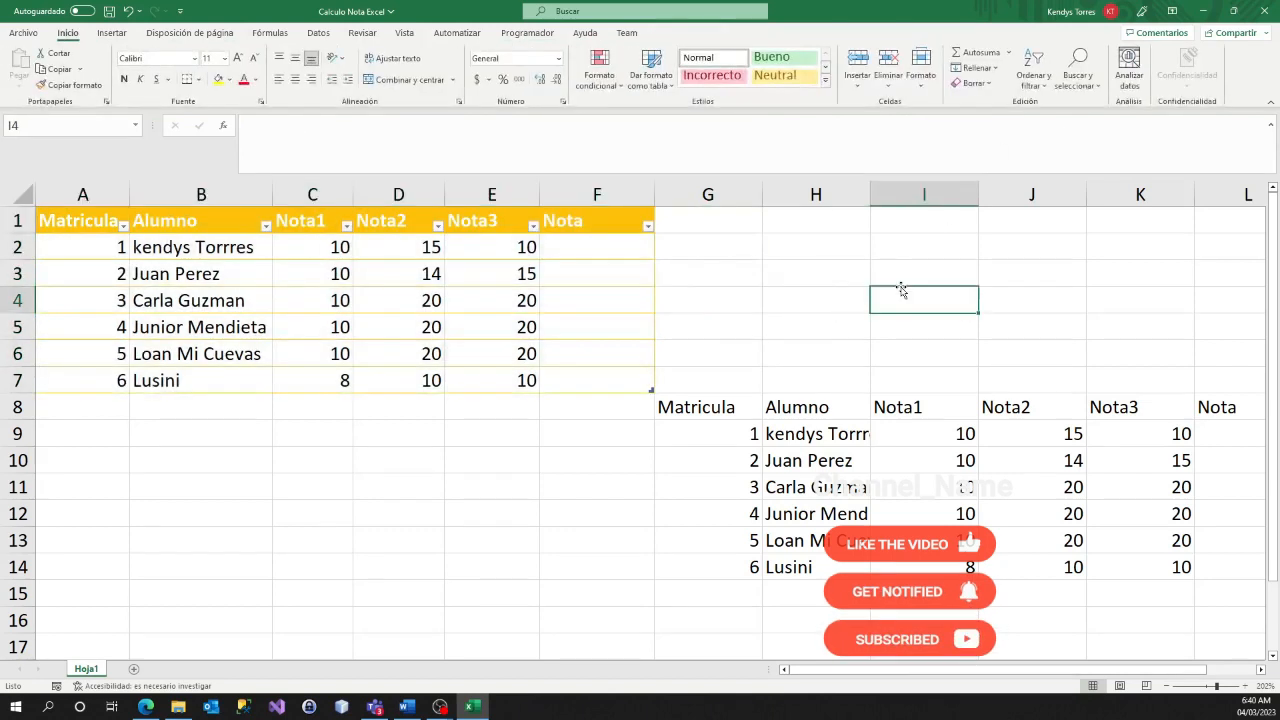
key(Tab)
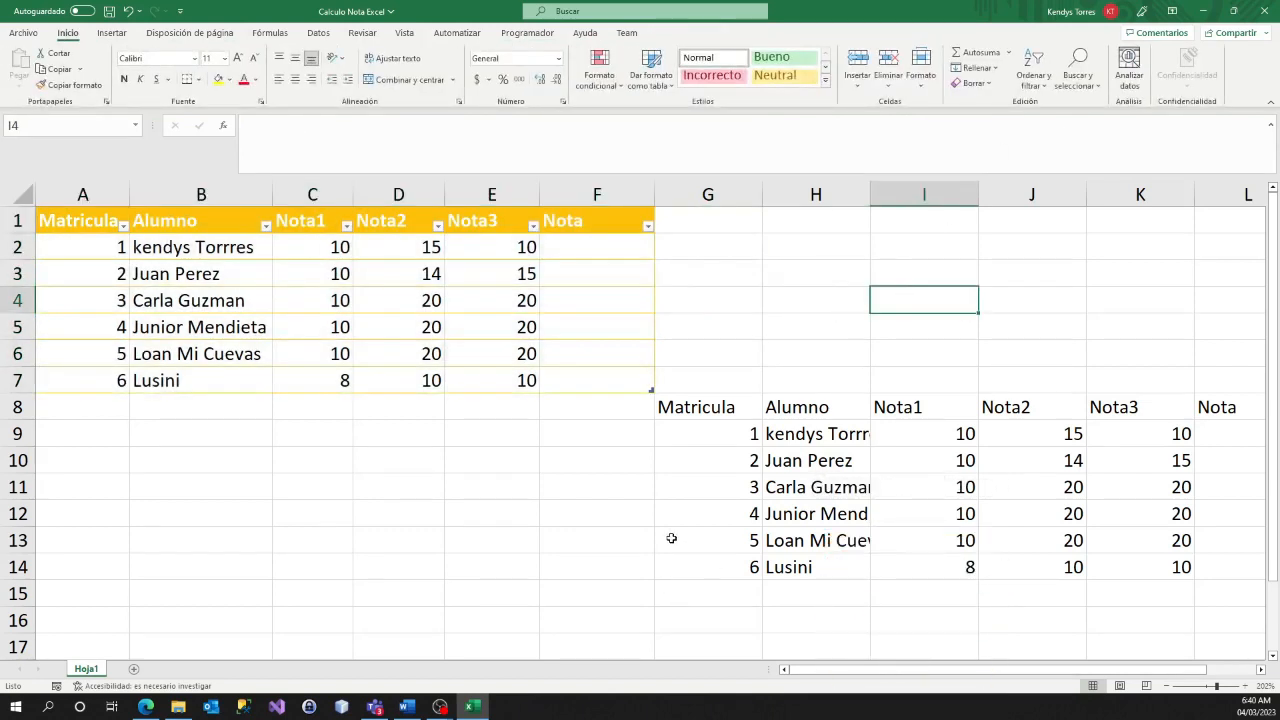
click(146, 706)
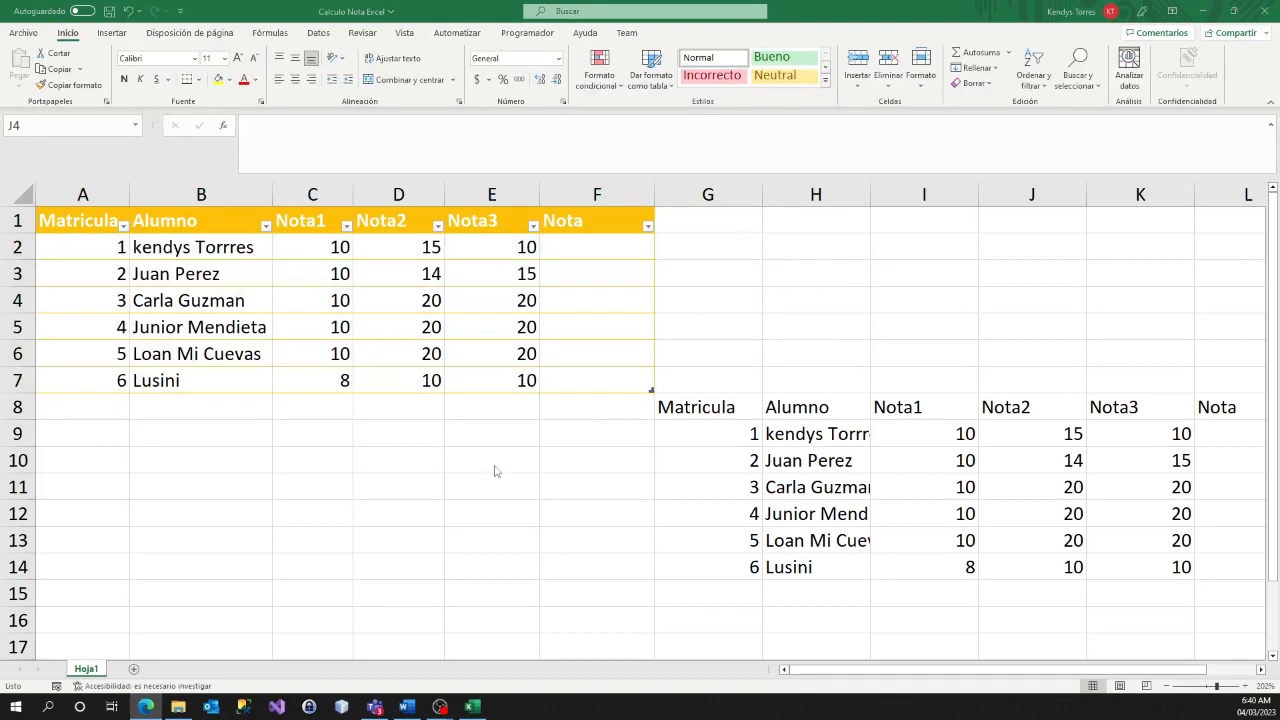
key(alt+Tab)
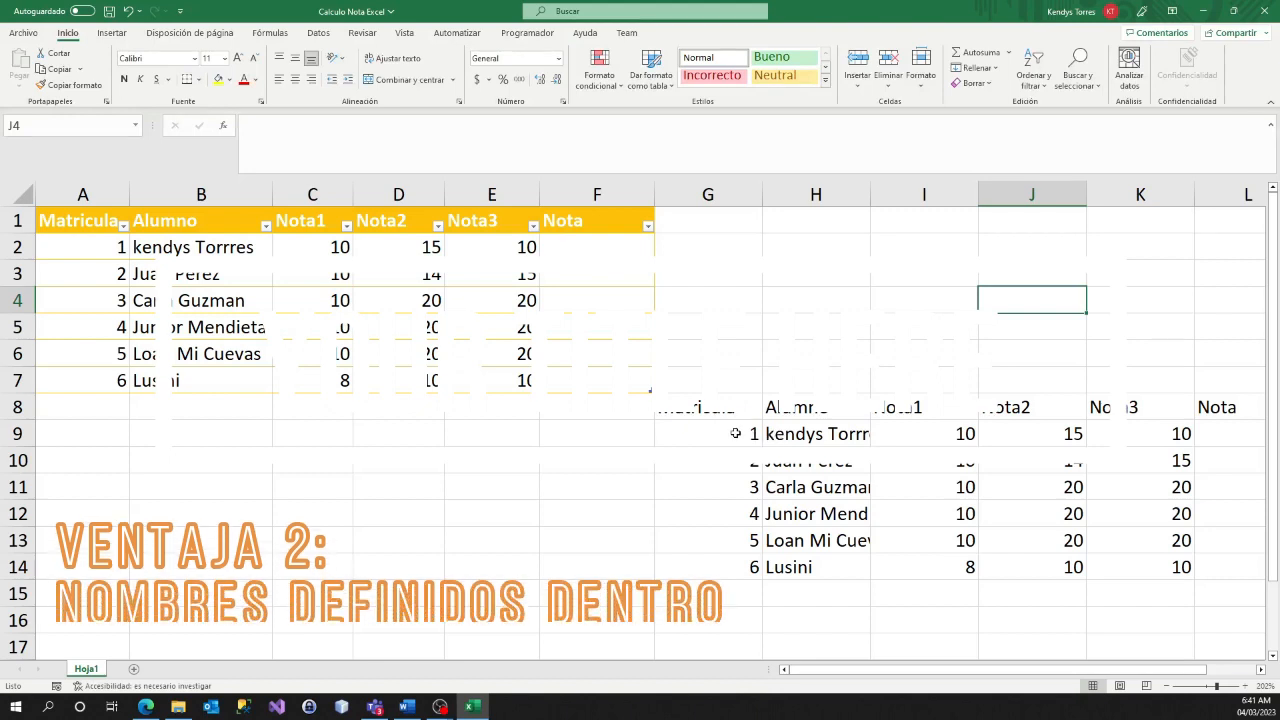
Define the workbook-scoped name Ejmplo for the plain range G9:I14
drag(757, 434, 915, 568)
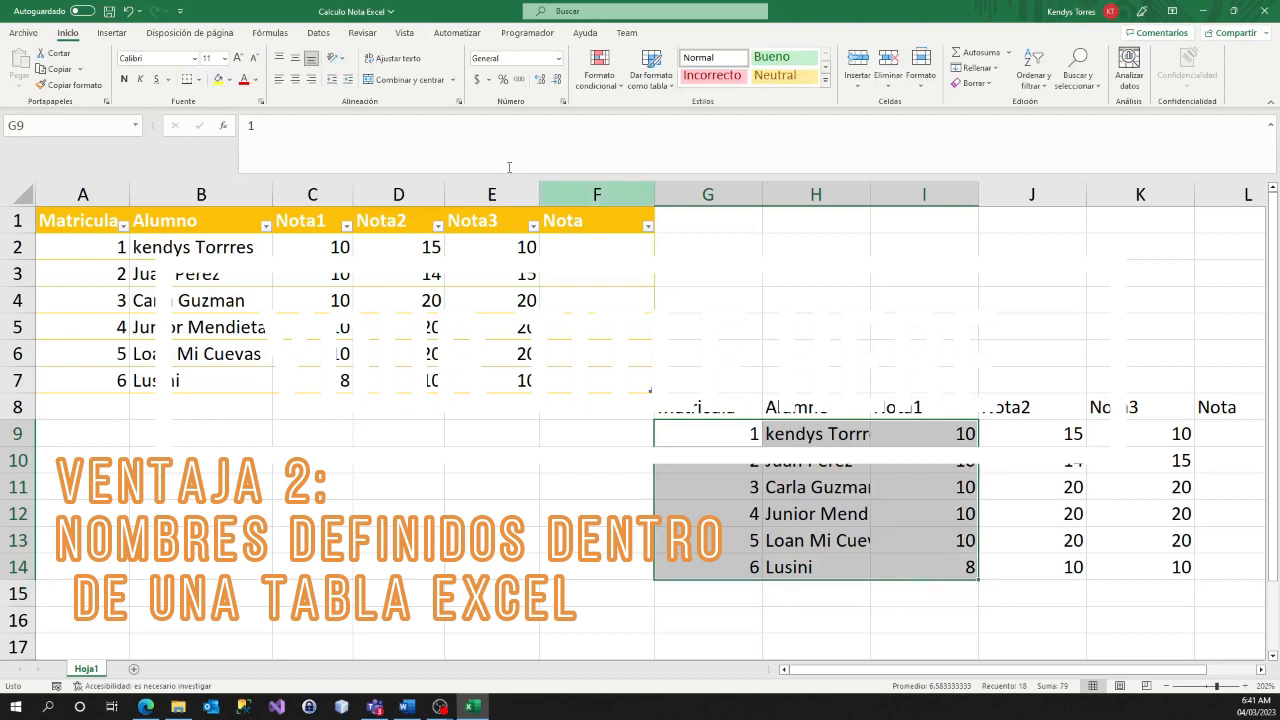
click(280, 36)
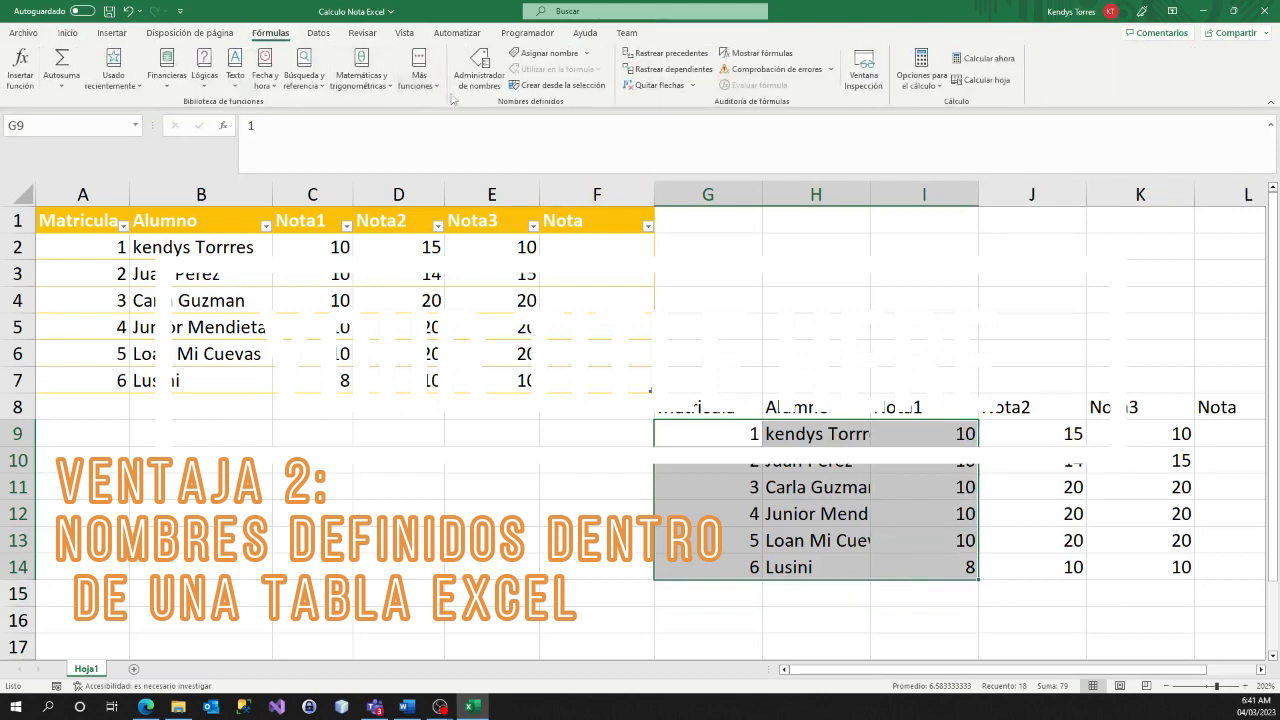
click(475, 82)
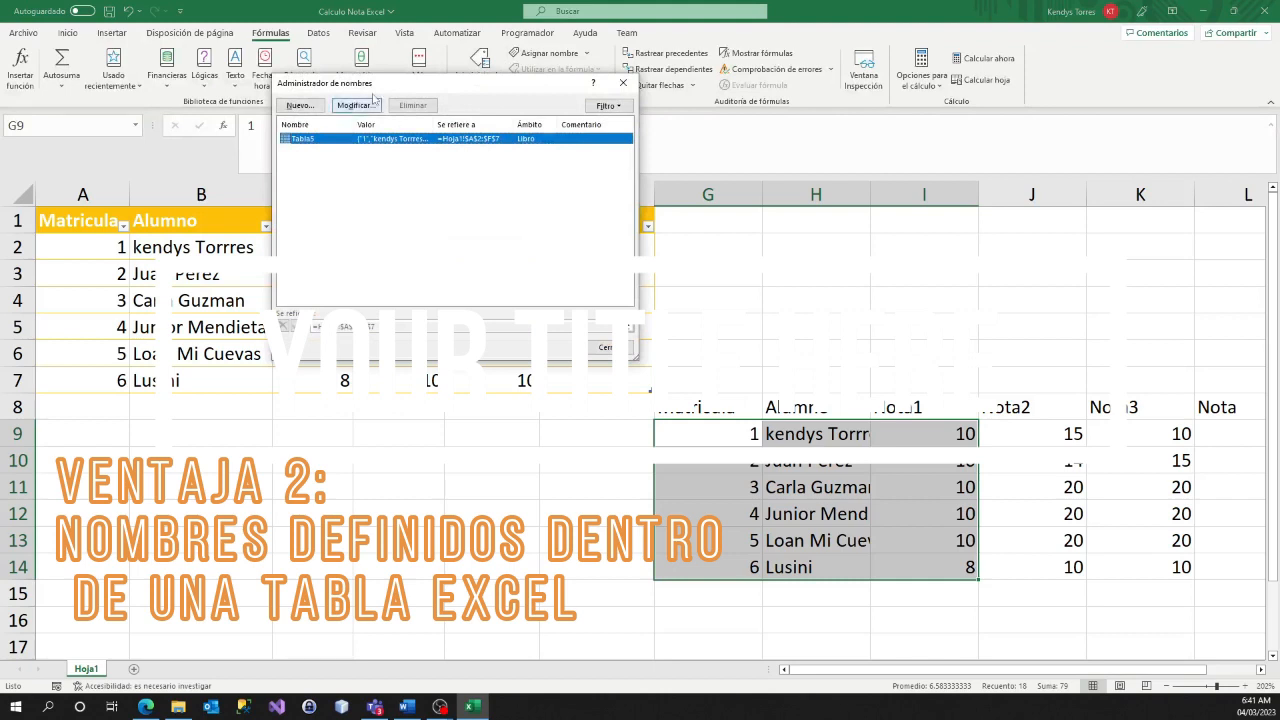
click(308, 112)
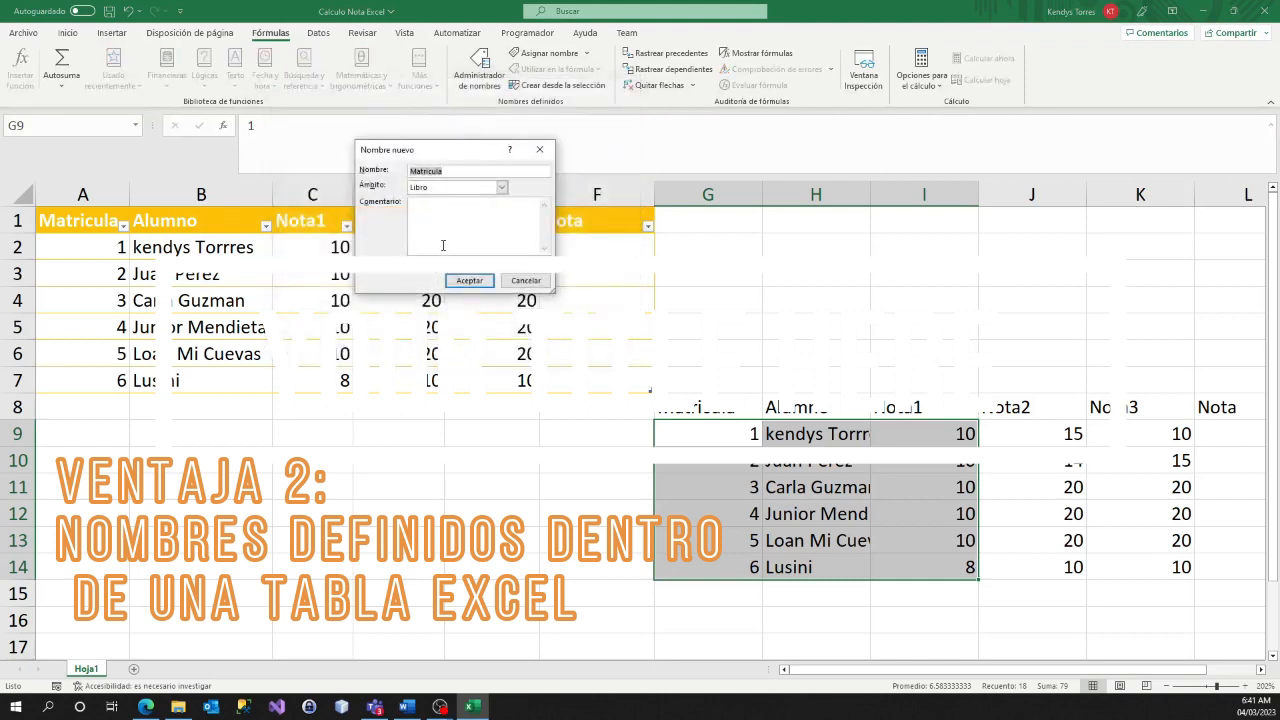
text(Ejmplo)
click(469, 280)
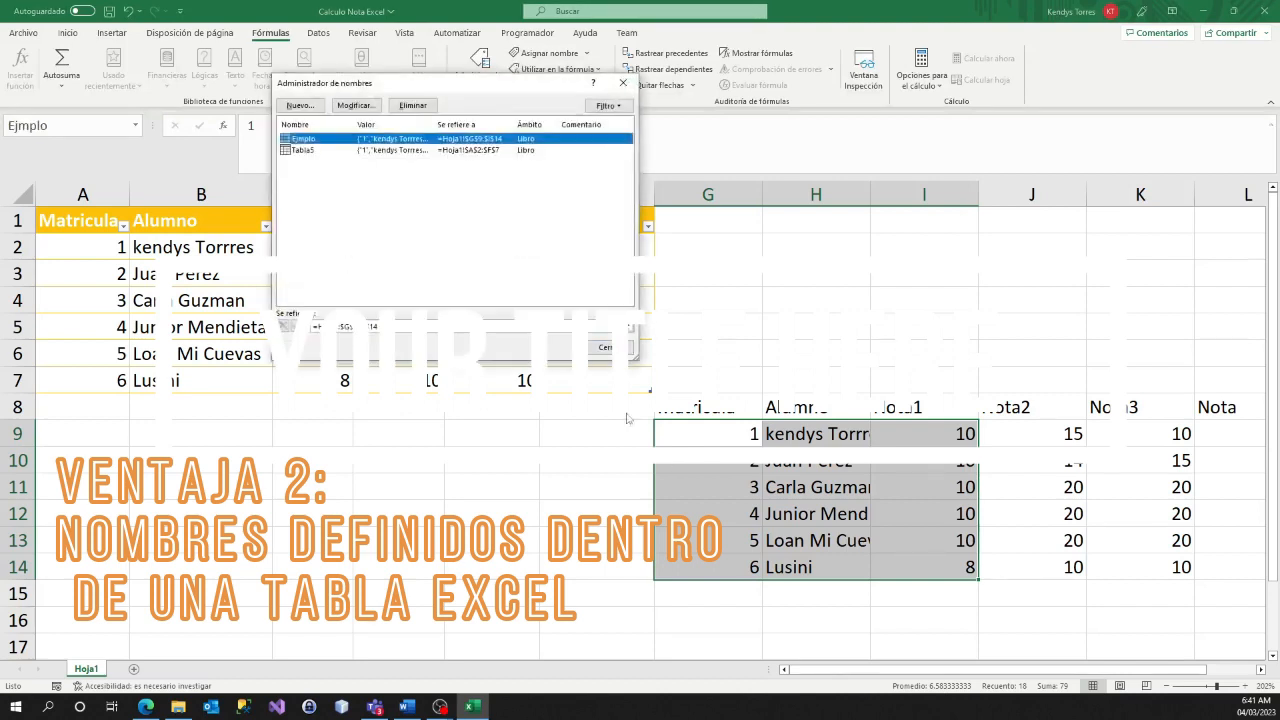
click(606, 347)
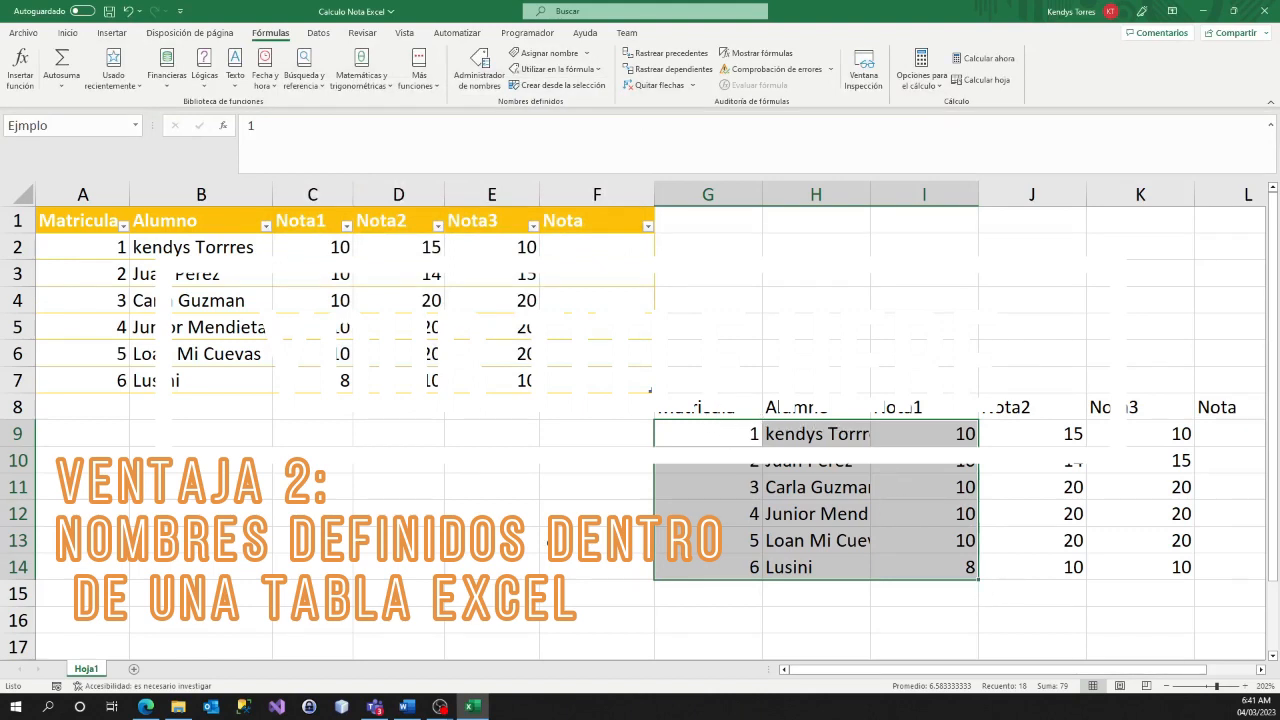
Try a formula in cell E13 that references the name Ejmplo, and erase it without entering it
click(495, 543)
text(=)
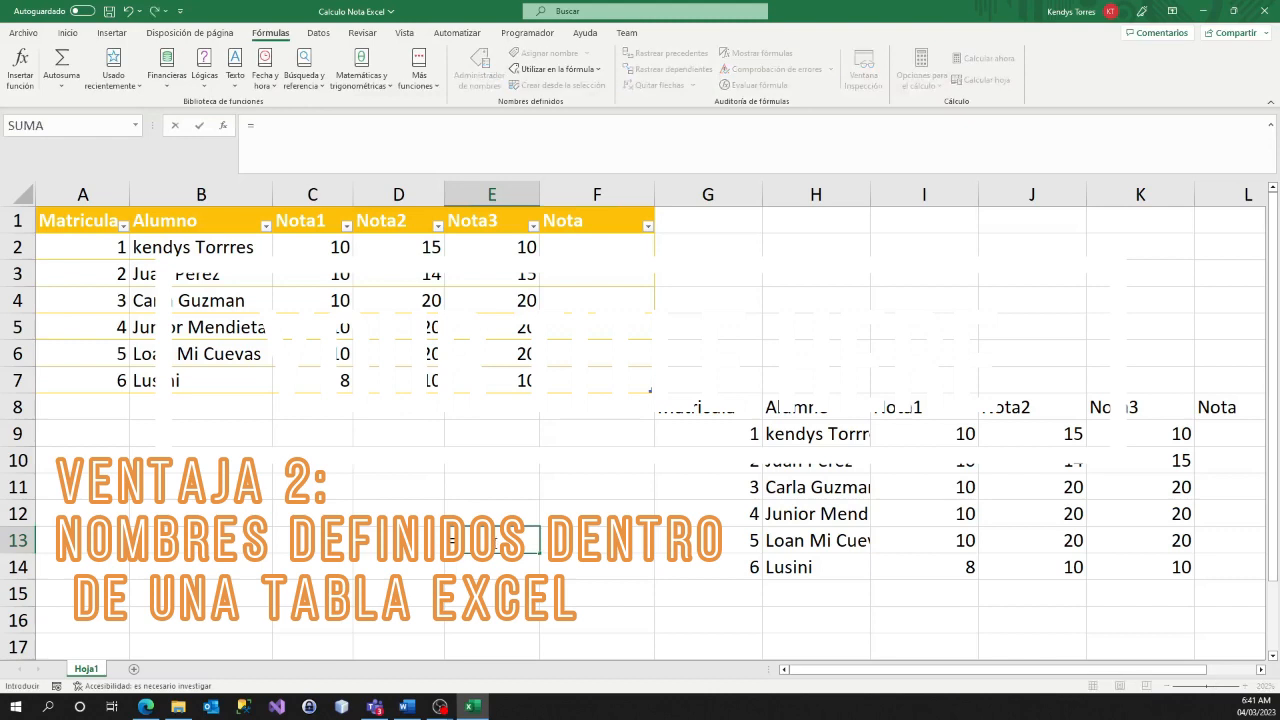
text(ej)
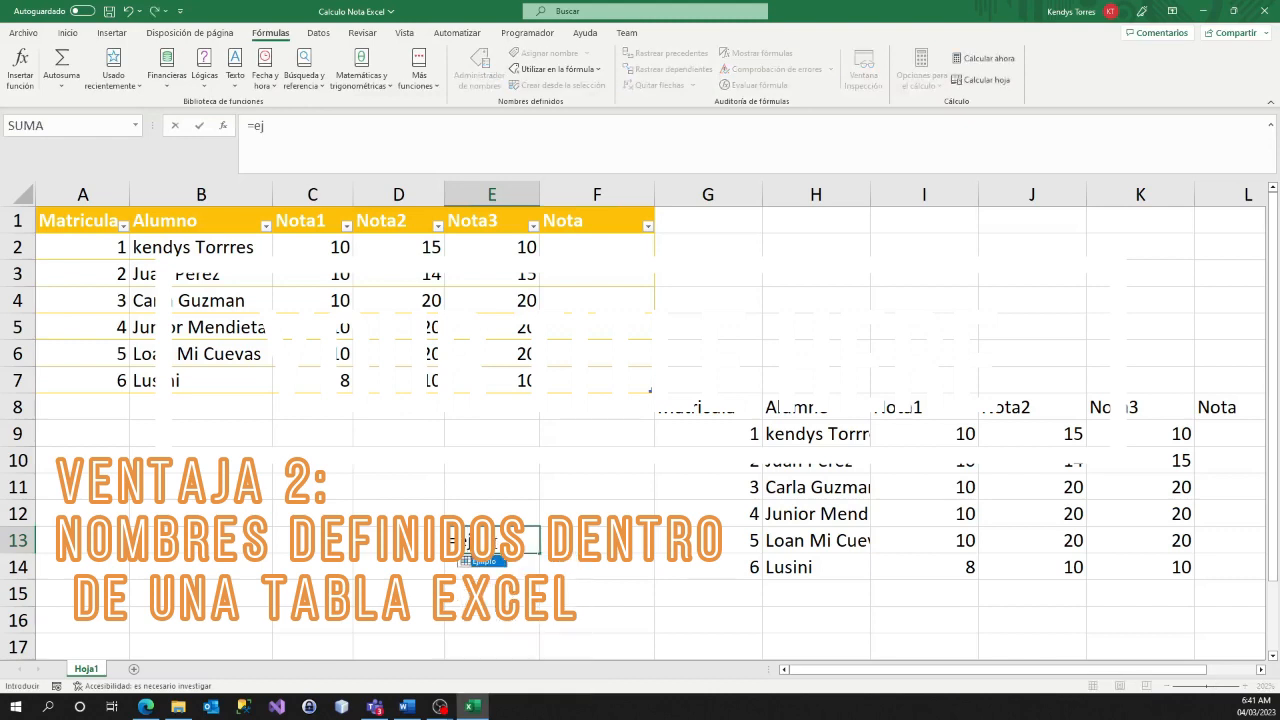
double_click(486, 562)
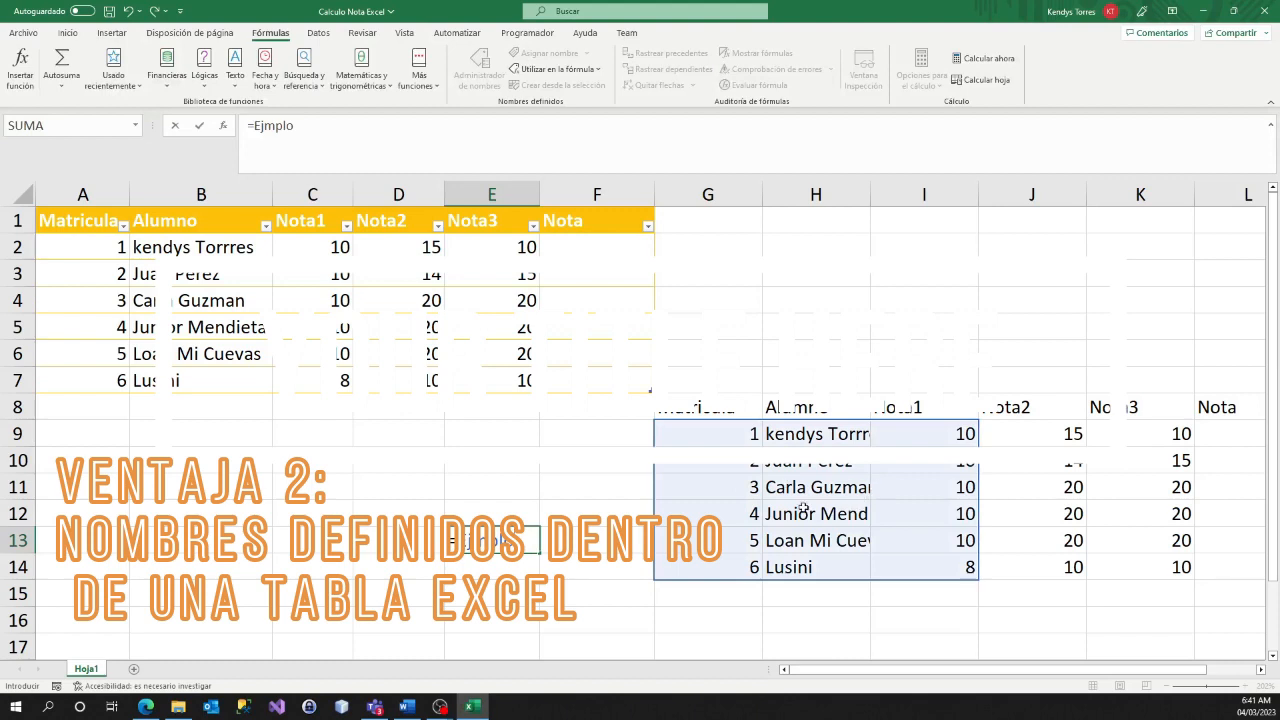
key(BackSpace)
key(BackSpace)
key(BackSpace)
key(BackSpace)
key(BackSpace)
key(BackSpace)
key(BackSpace)
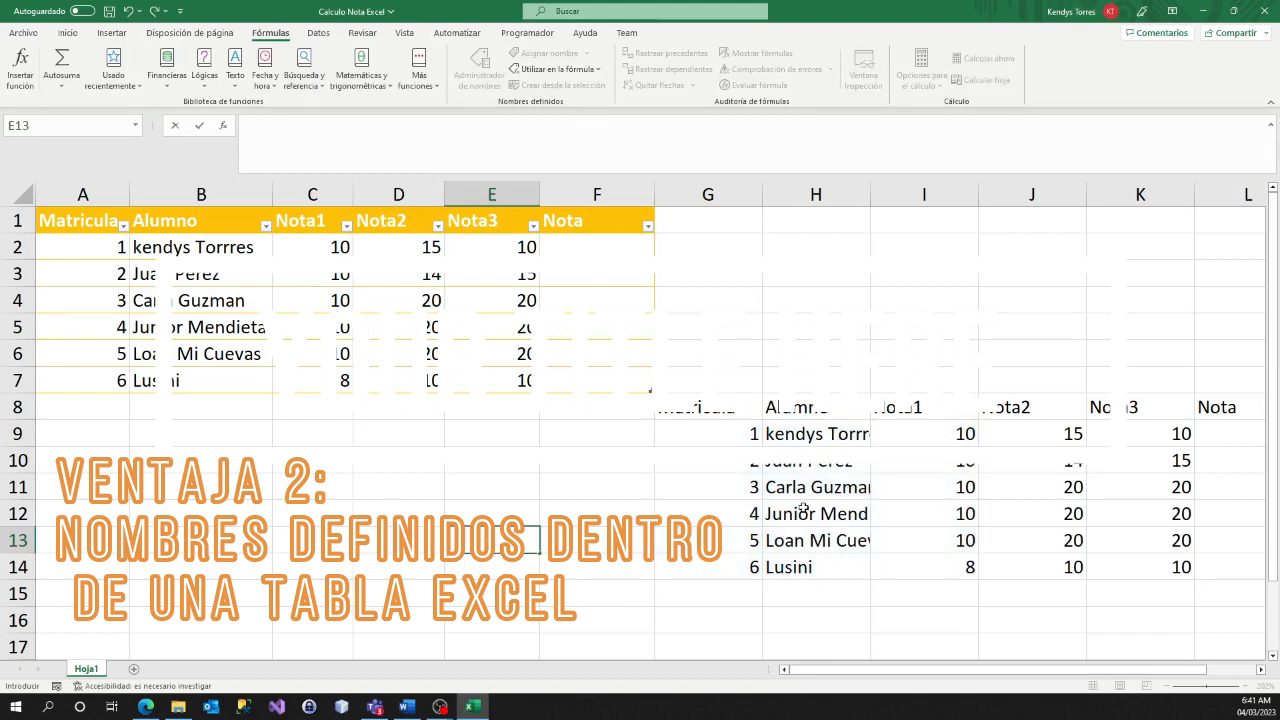
click(665, 482)
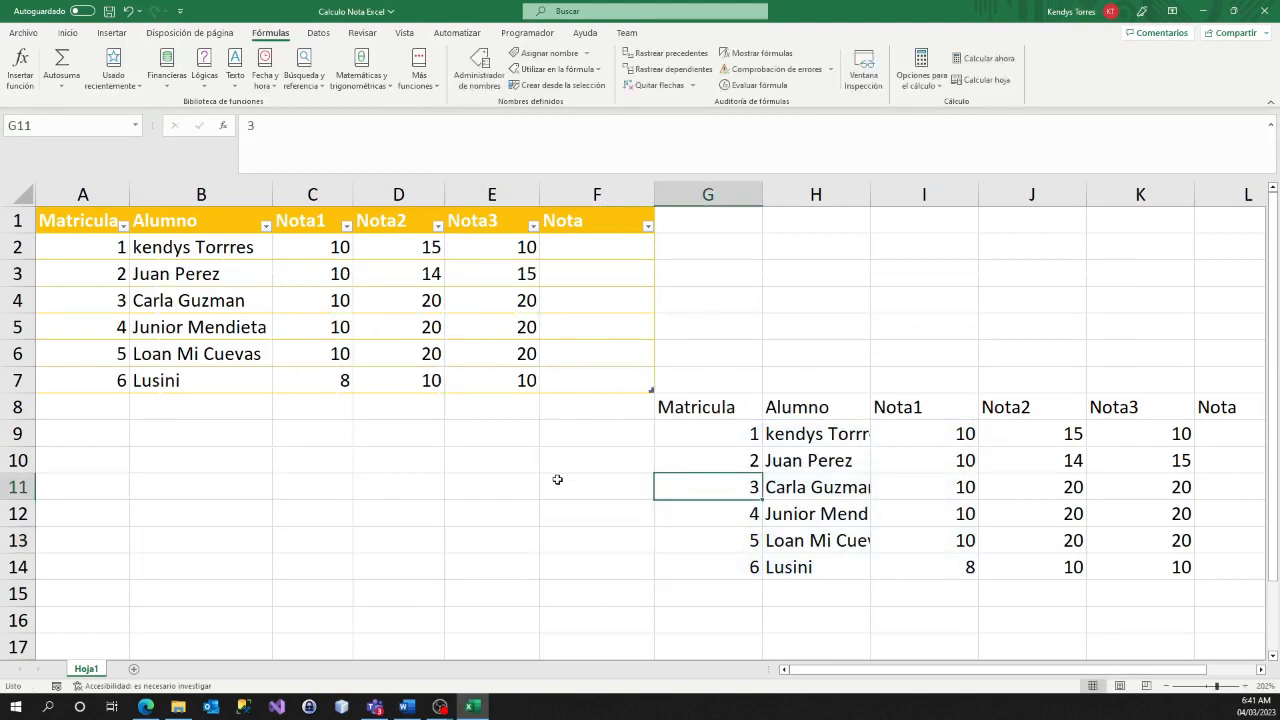
Examine the defined name of the table at A1, including its reference and editable properties, in the Name Manager
click(79, 221)
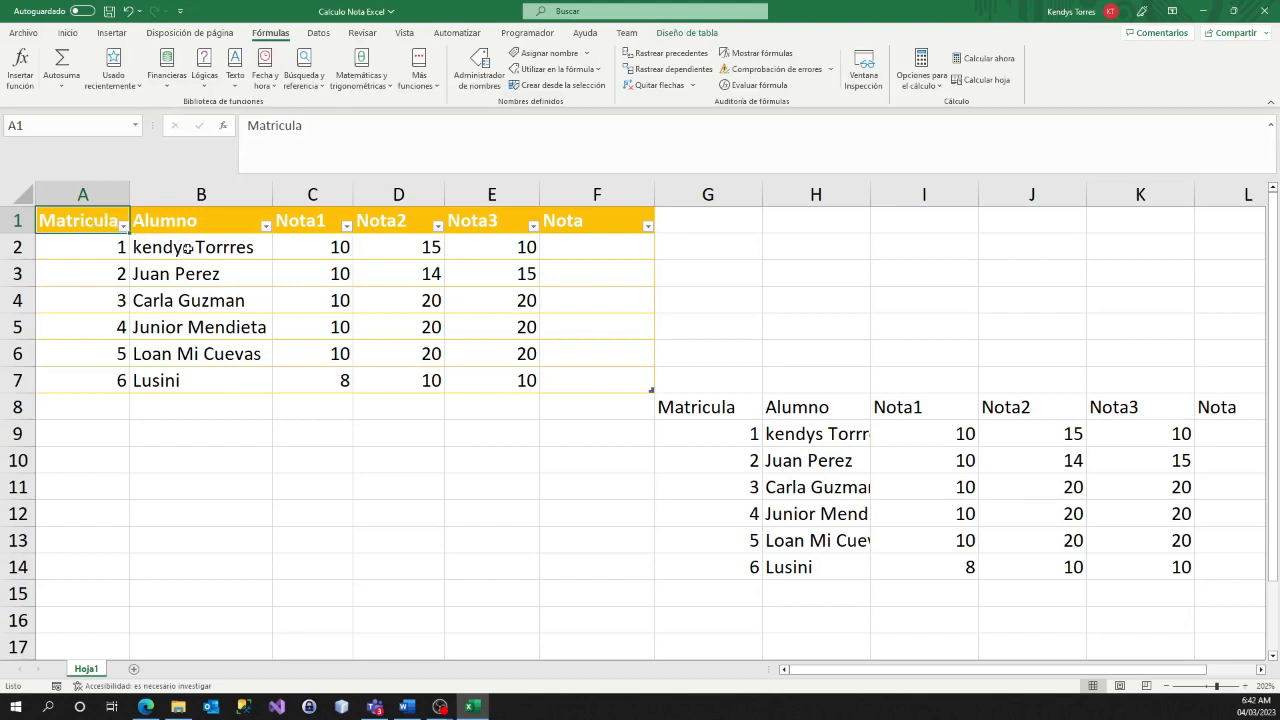
click(479, 68)
click(301, 151)
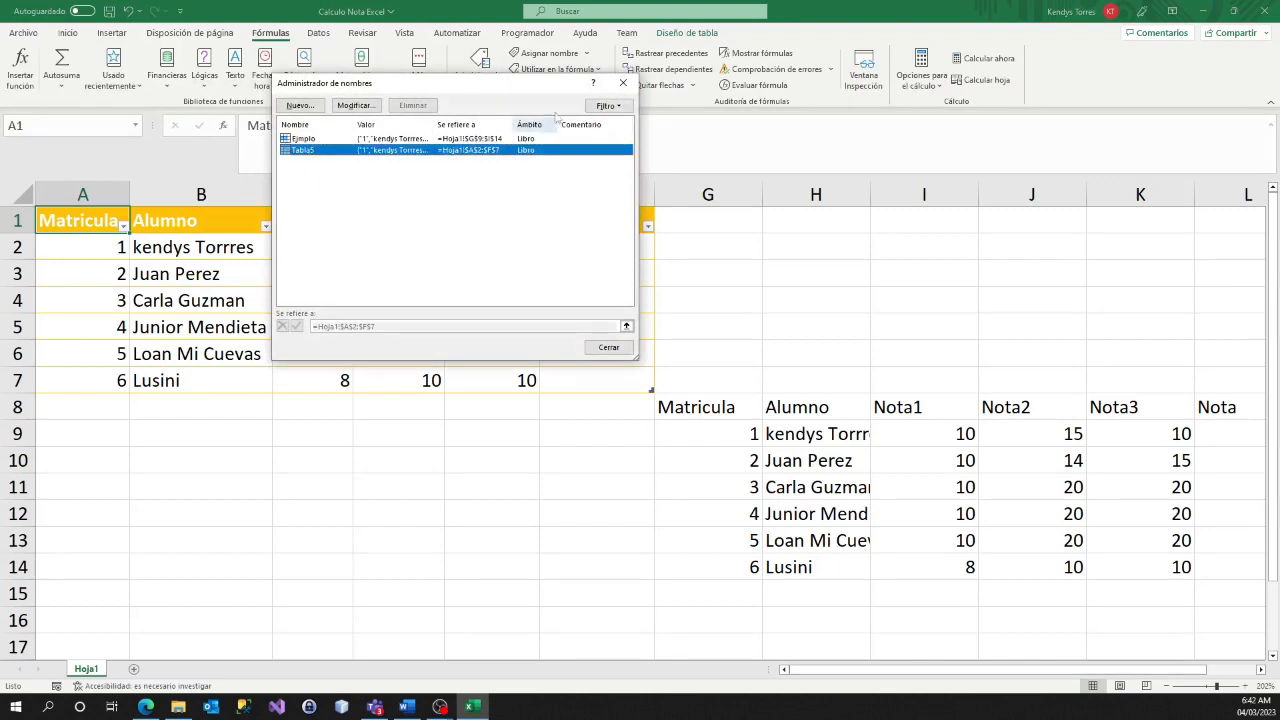
click(623, 83)
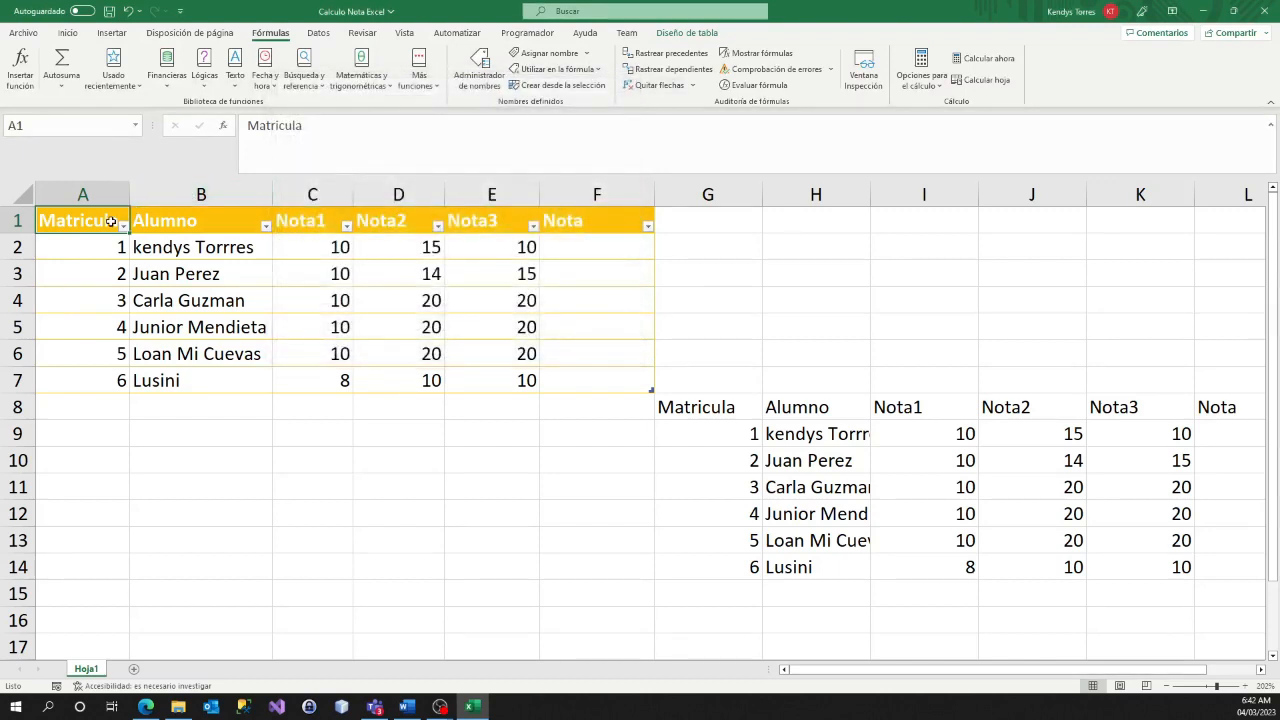
drag(117, 220, 143, 224)
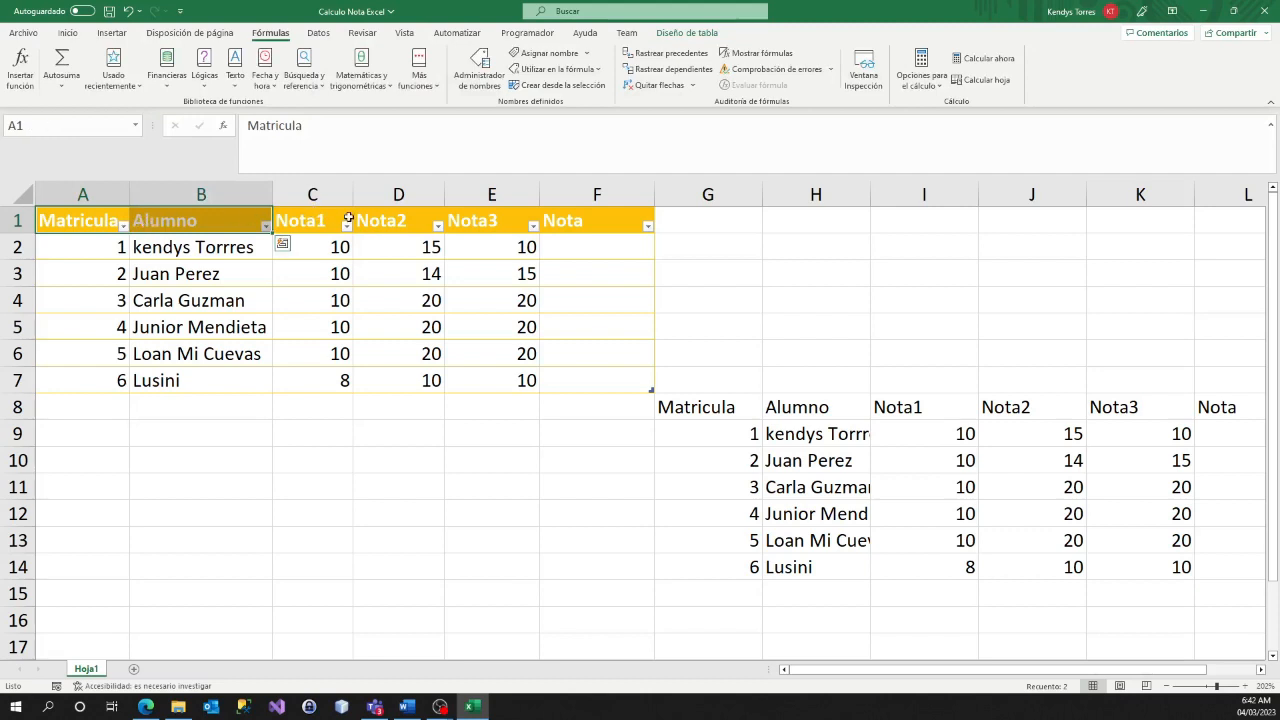
click(482, 72)
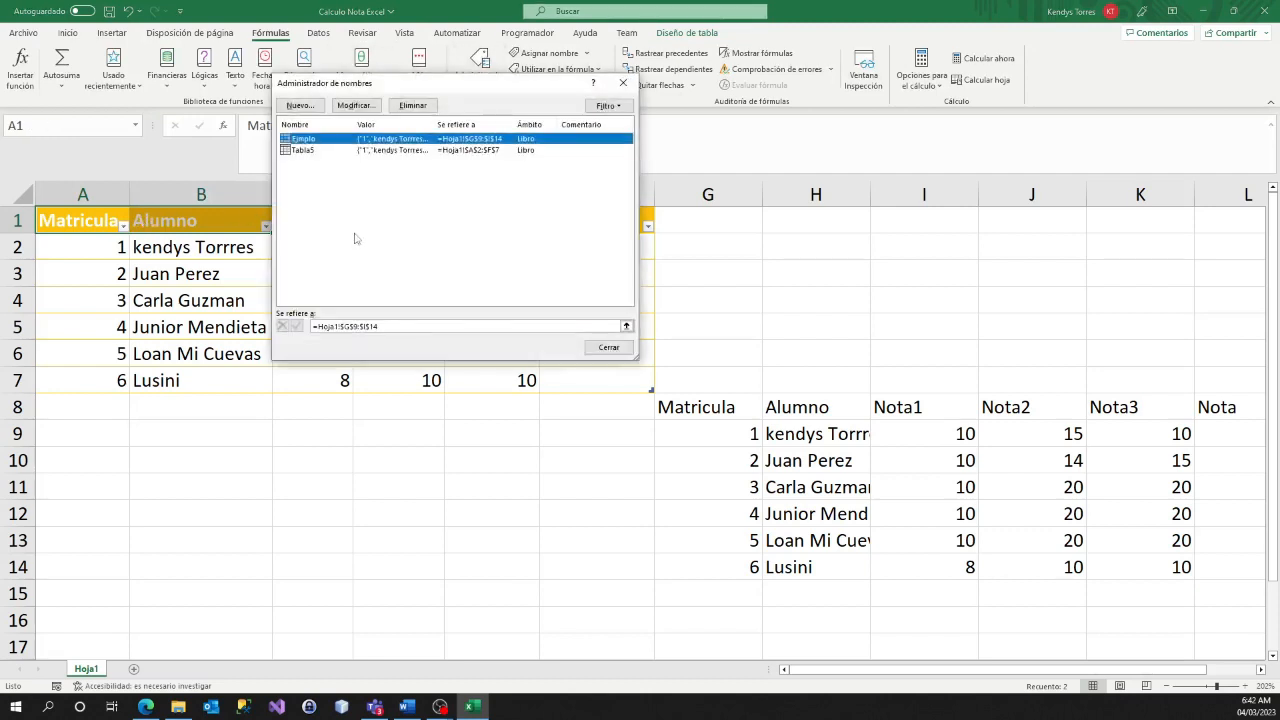
click(312, 151)
double_click(313, 151)
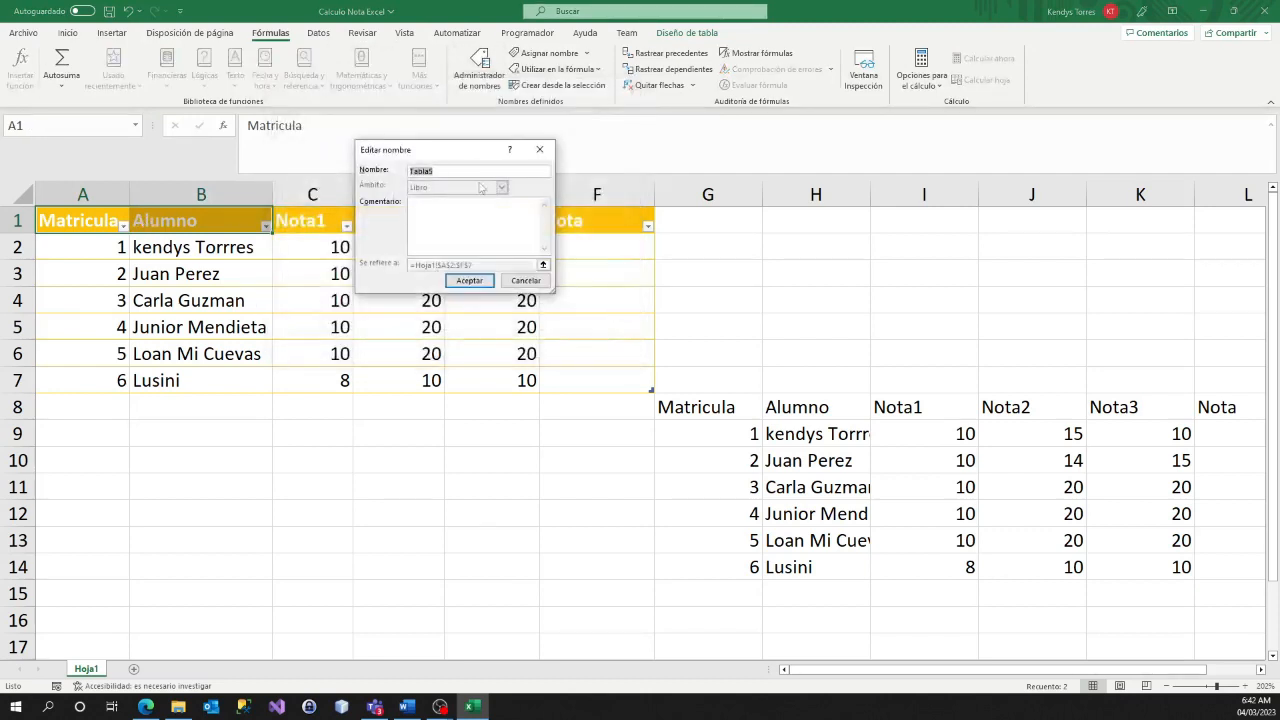
click(539, 149)
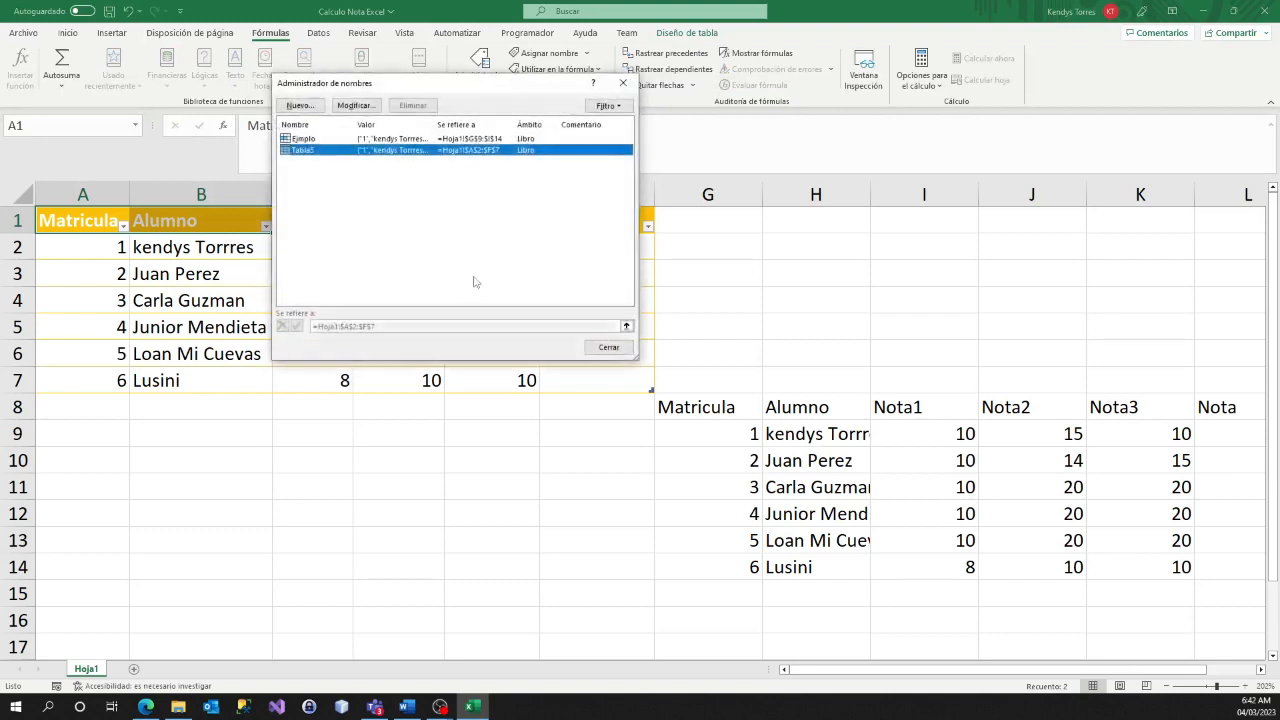
click(607, 348)
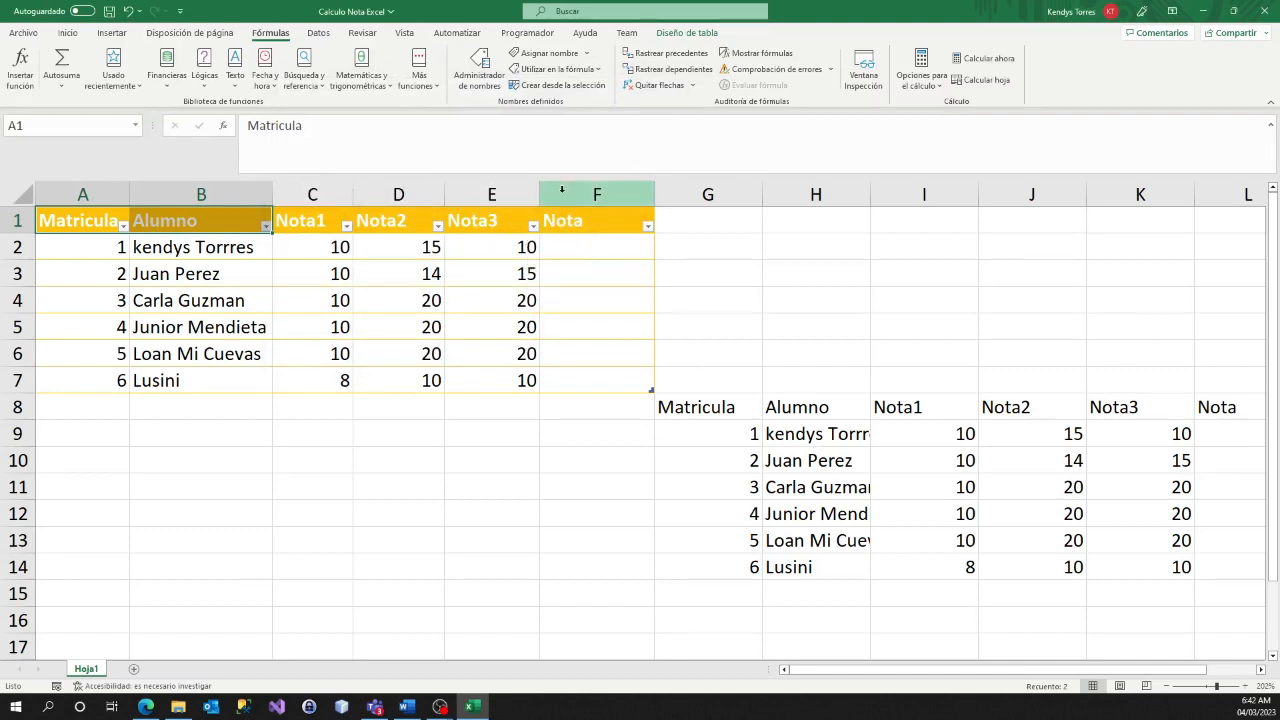
Insert a new column before the Nota column of the table
click(563, 193)
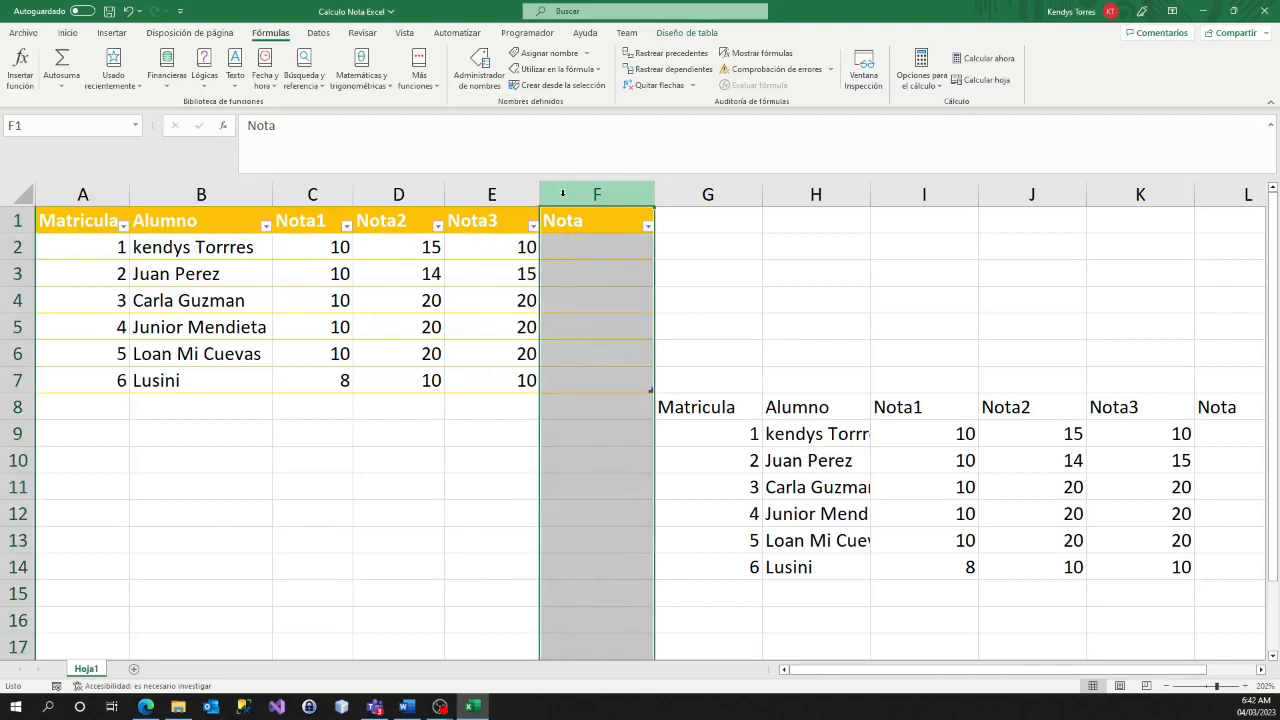
right_click(563, 193)
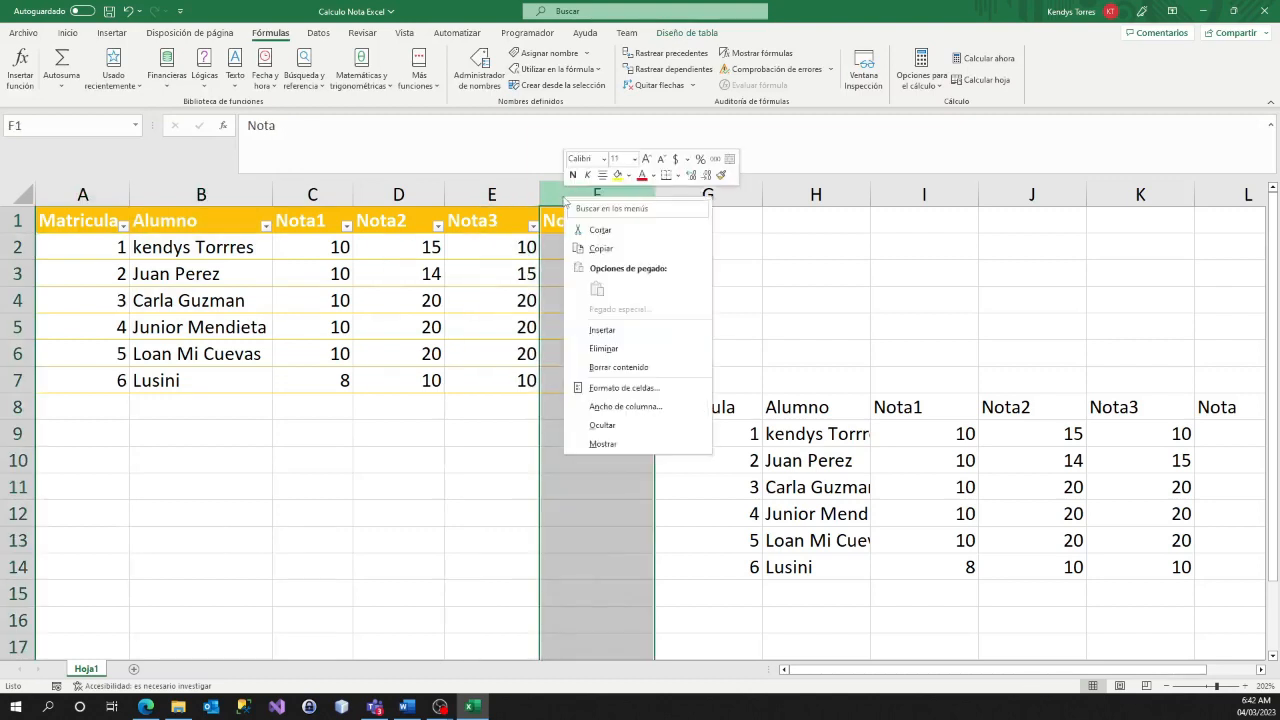
click(610, 330)
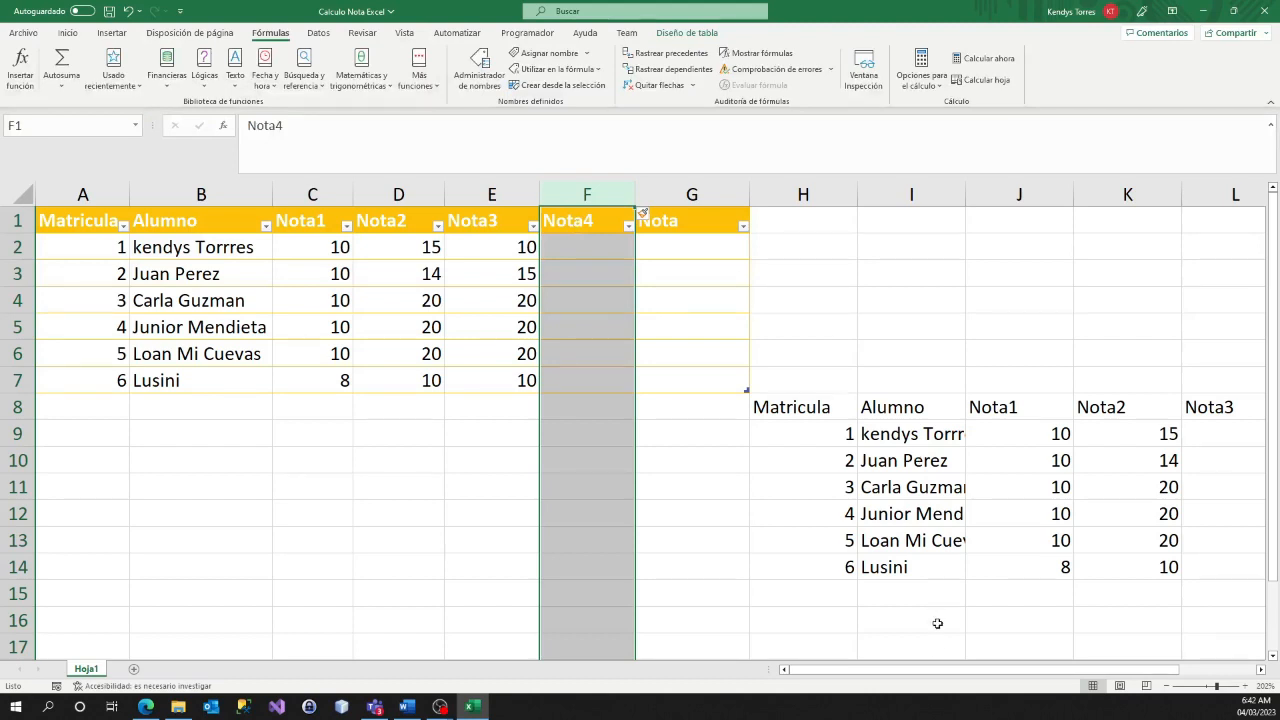
Insert an empty column before the Nota1 column of the plain range, at column J
drag(936, 669, 974, 669)
click(908, 406)
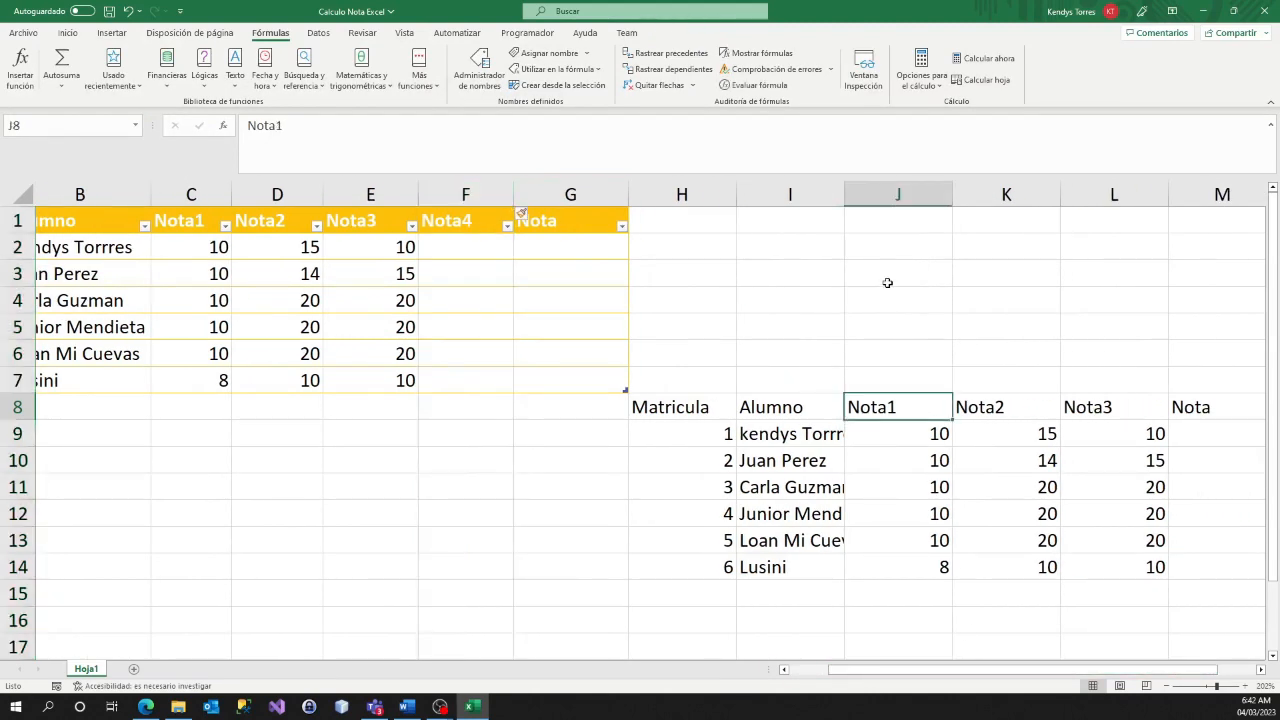
click(876, 195)
right_click(877, 198)
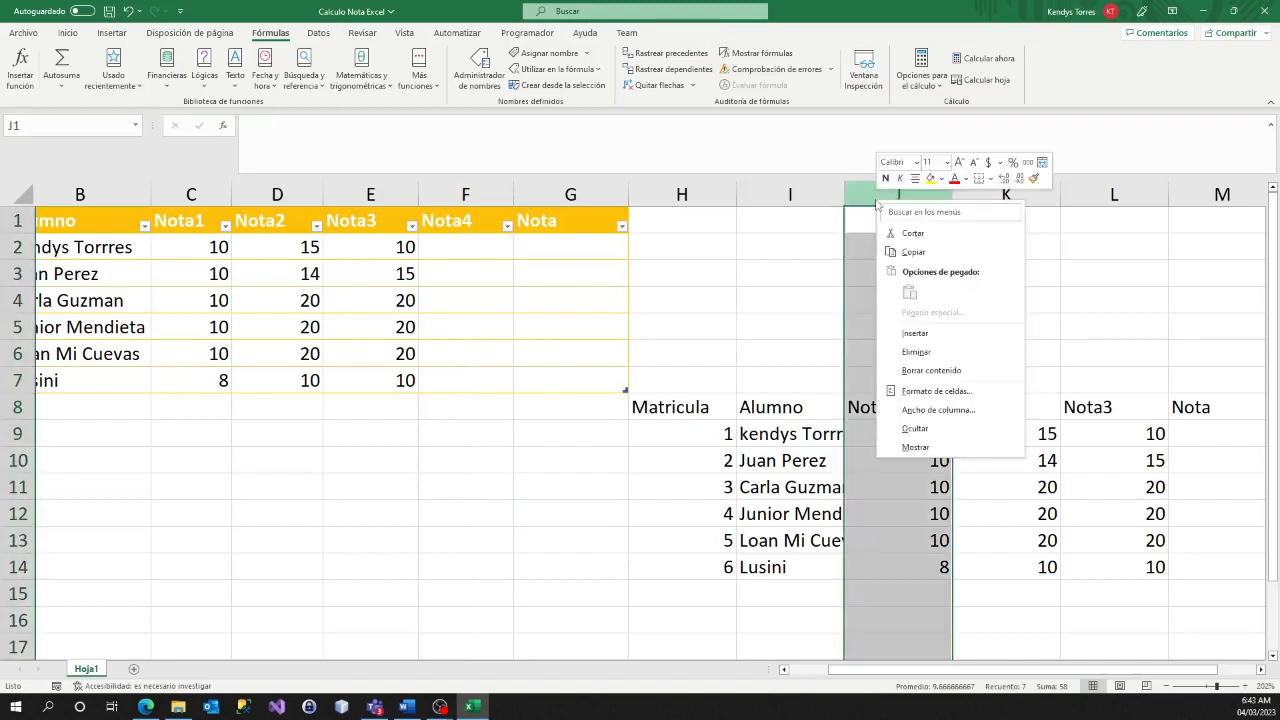
click(915, 333)
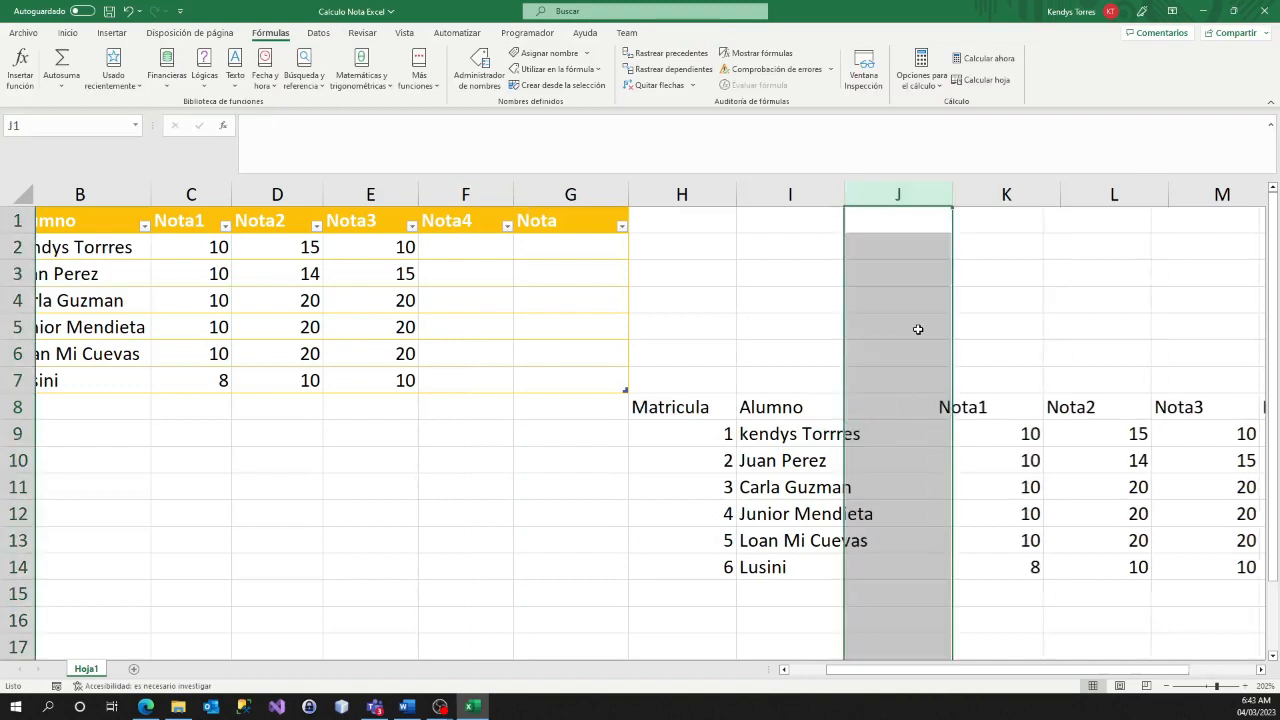
click(898, 409)
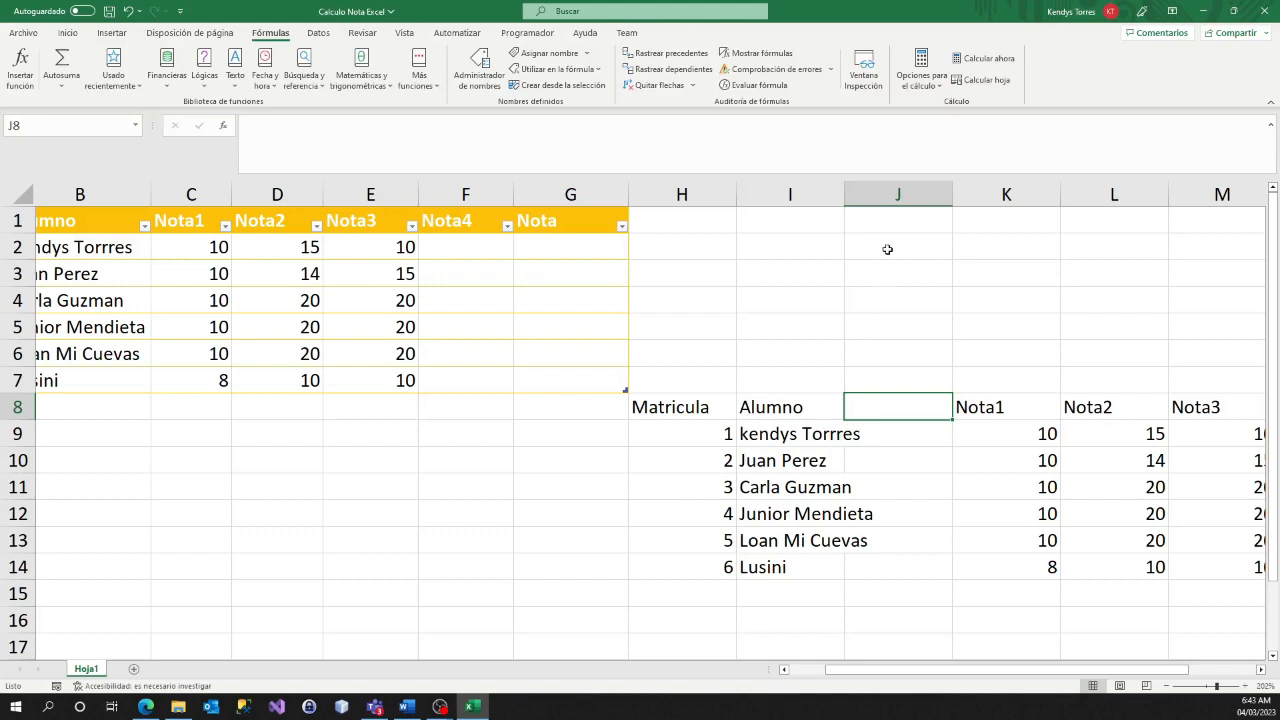
Check which cells the name Ejmplo refers to since the column insertion in the plain range
click(886, 197)
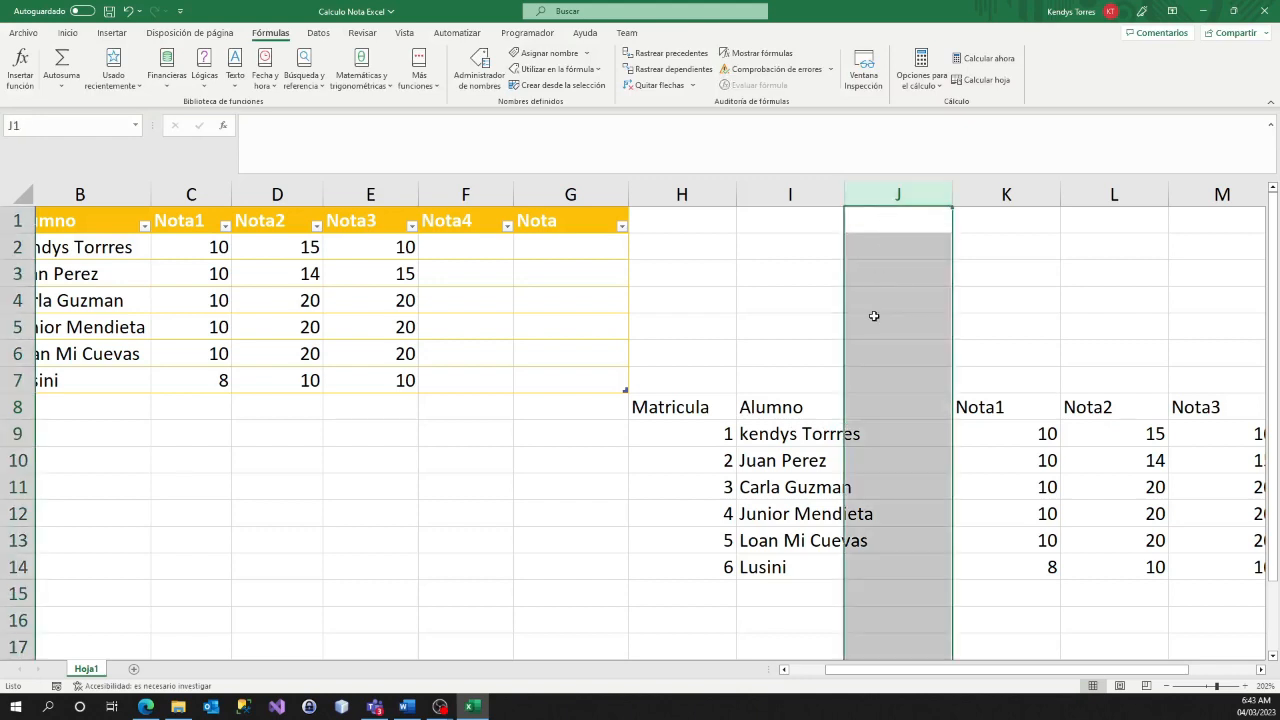
click(479, 68)
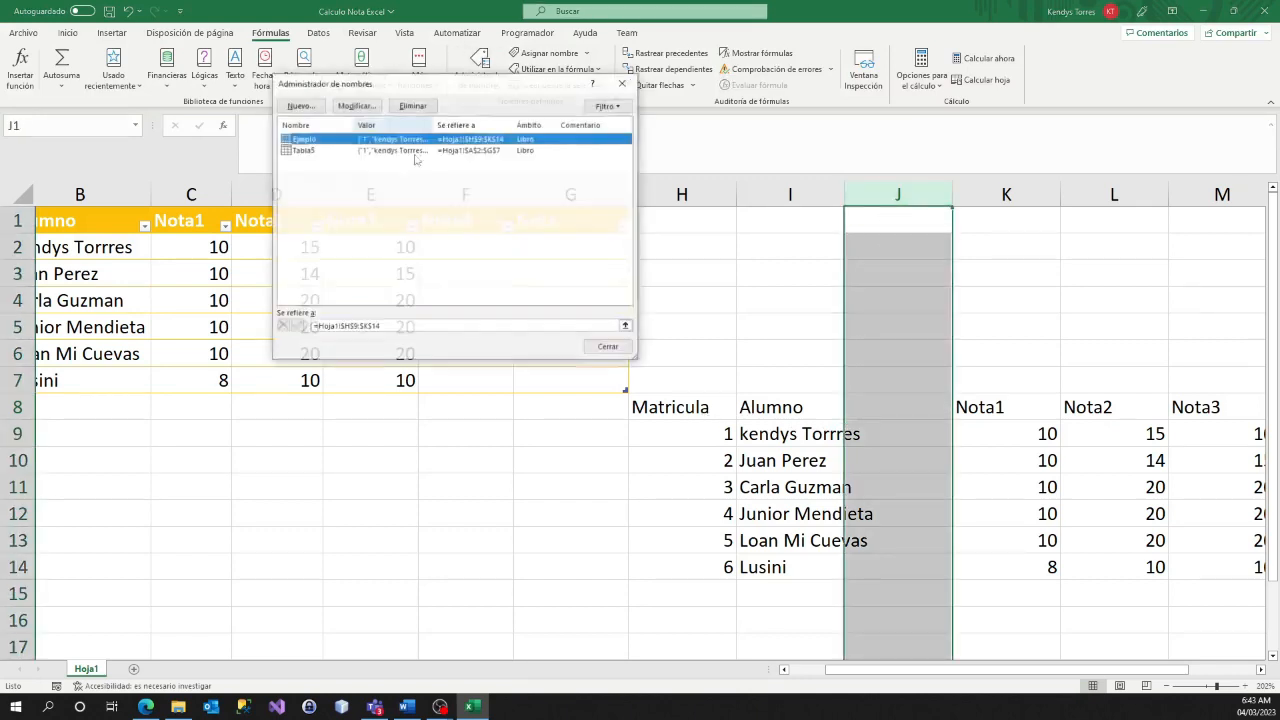
double_click(302, 140)
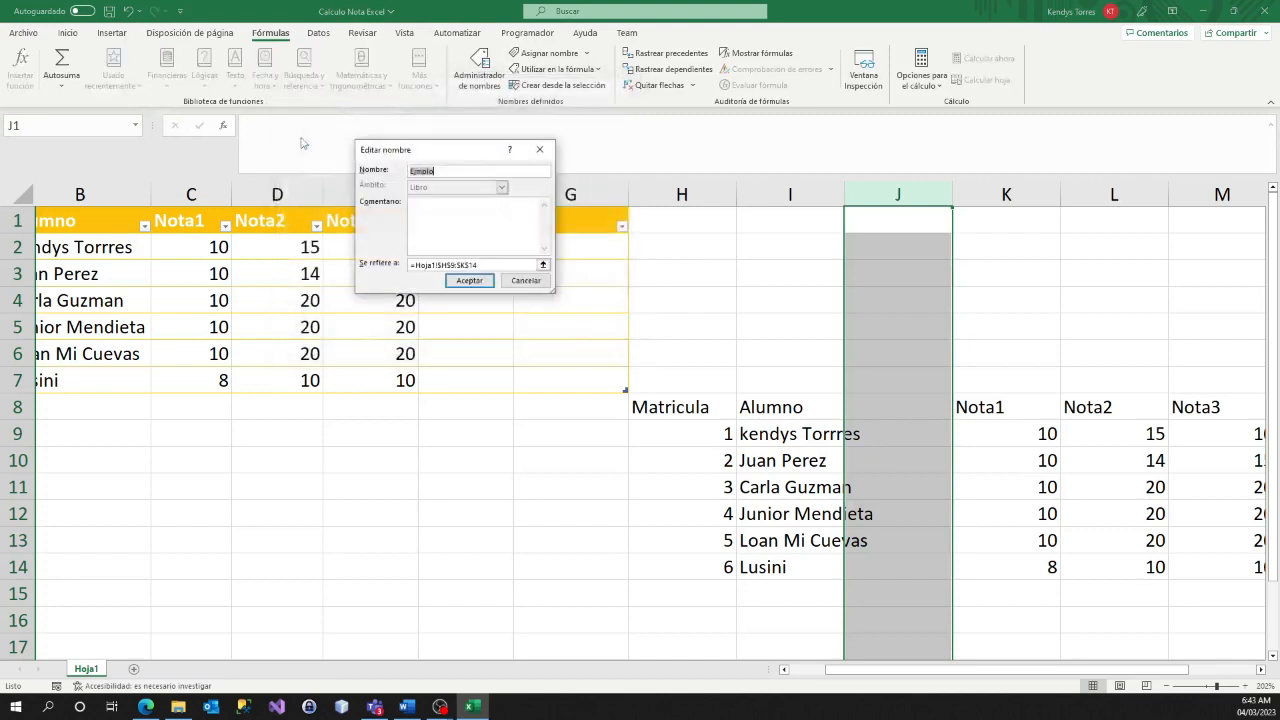
click(530, 283)
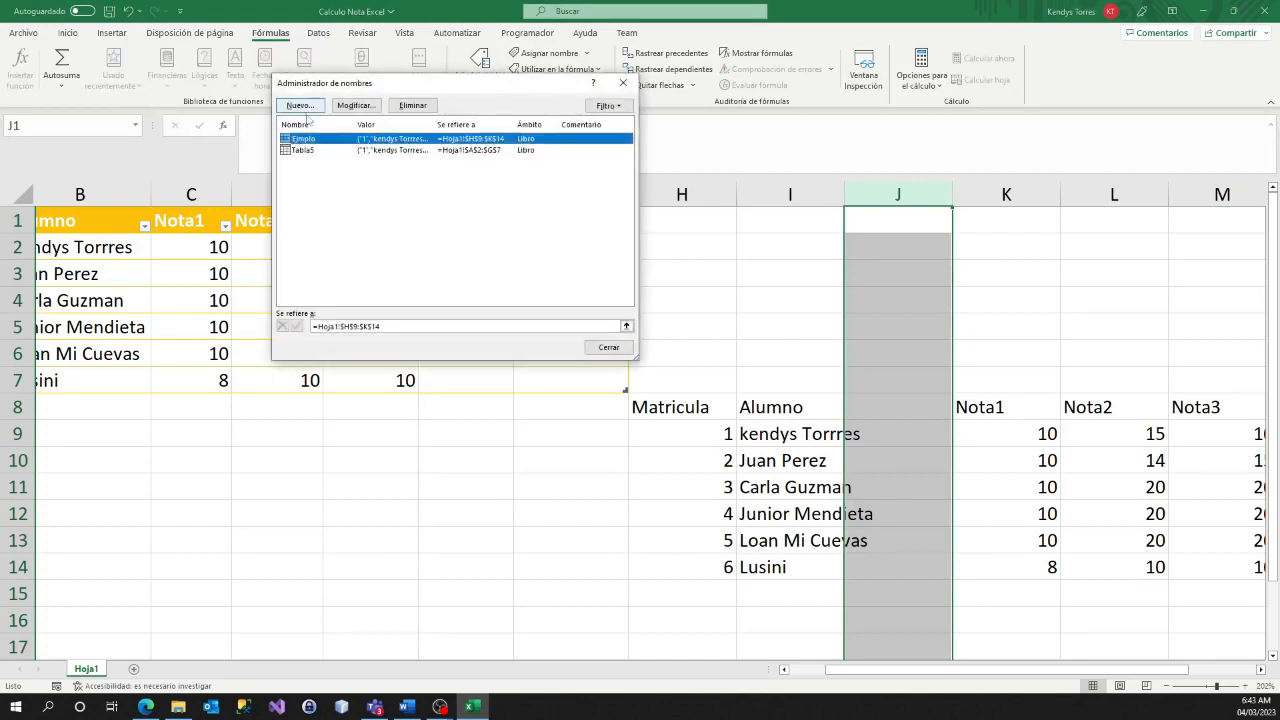
Change the reference of the name Ejmplo to =Hoja1!$H$9:$L$14 and close the Name Manager
click(364, 104)
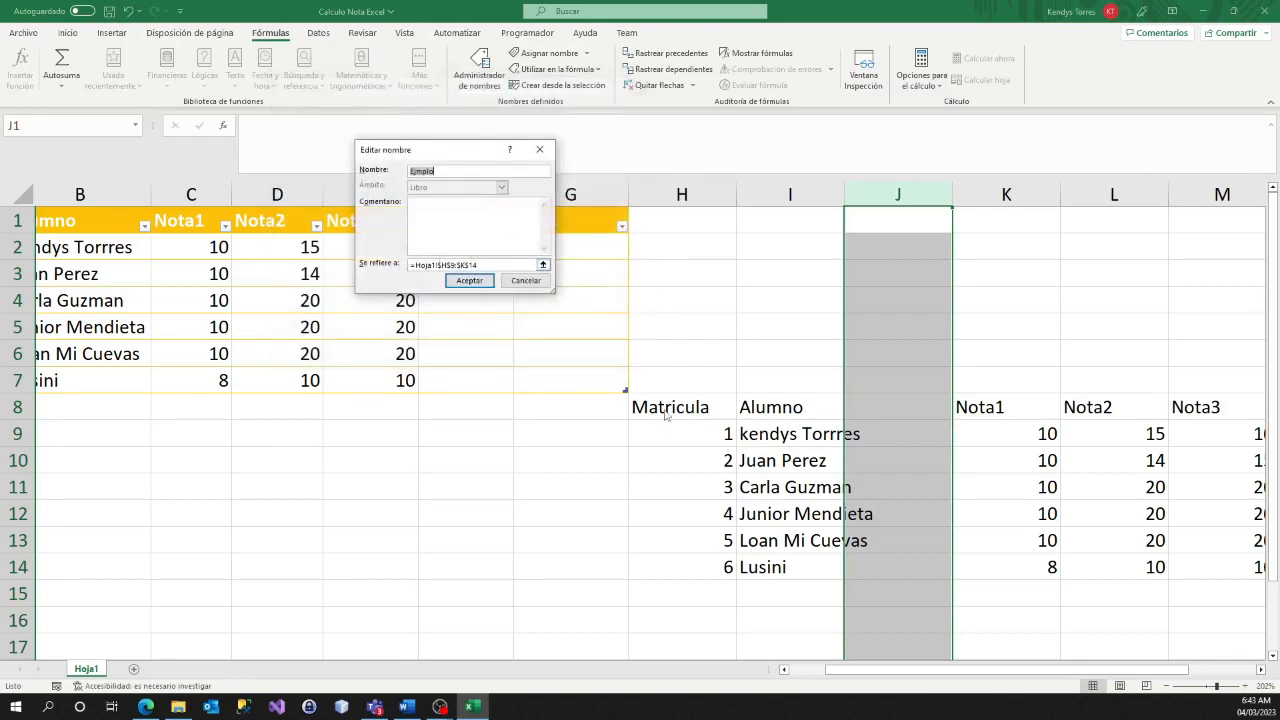
click(493, 265)
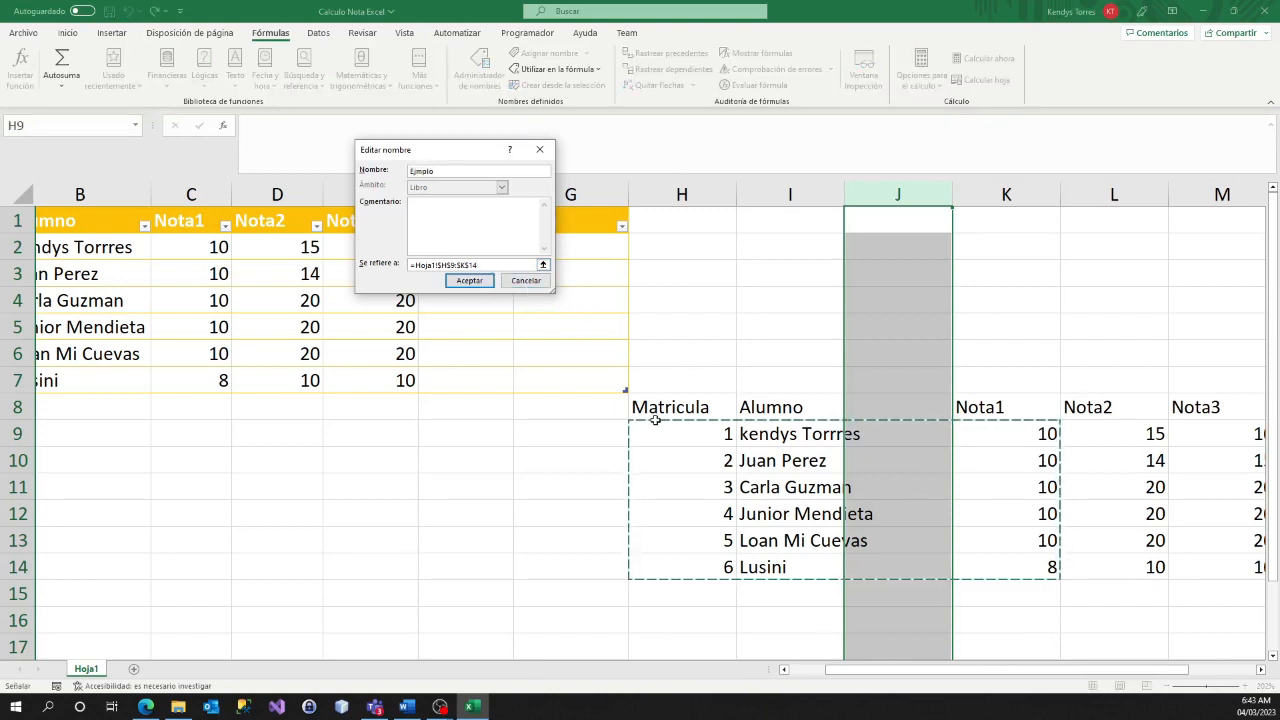
drag(663, 424, 1115, 565)
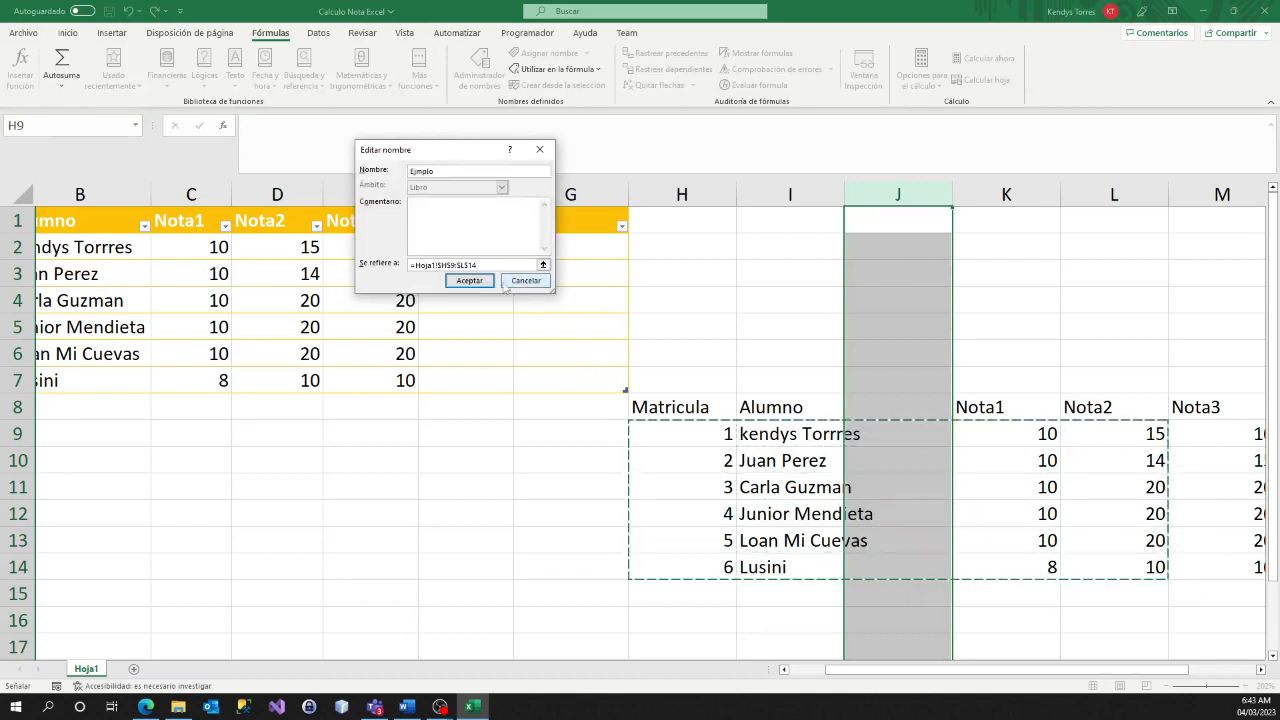
click(472, 280)
click(608, 350)
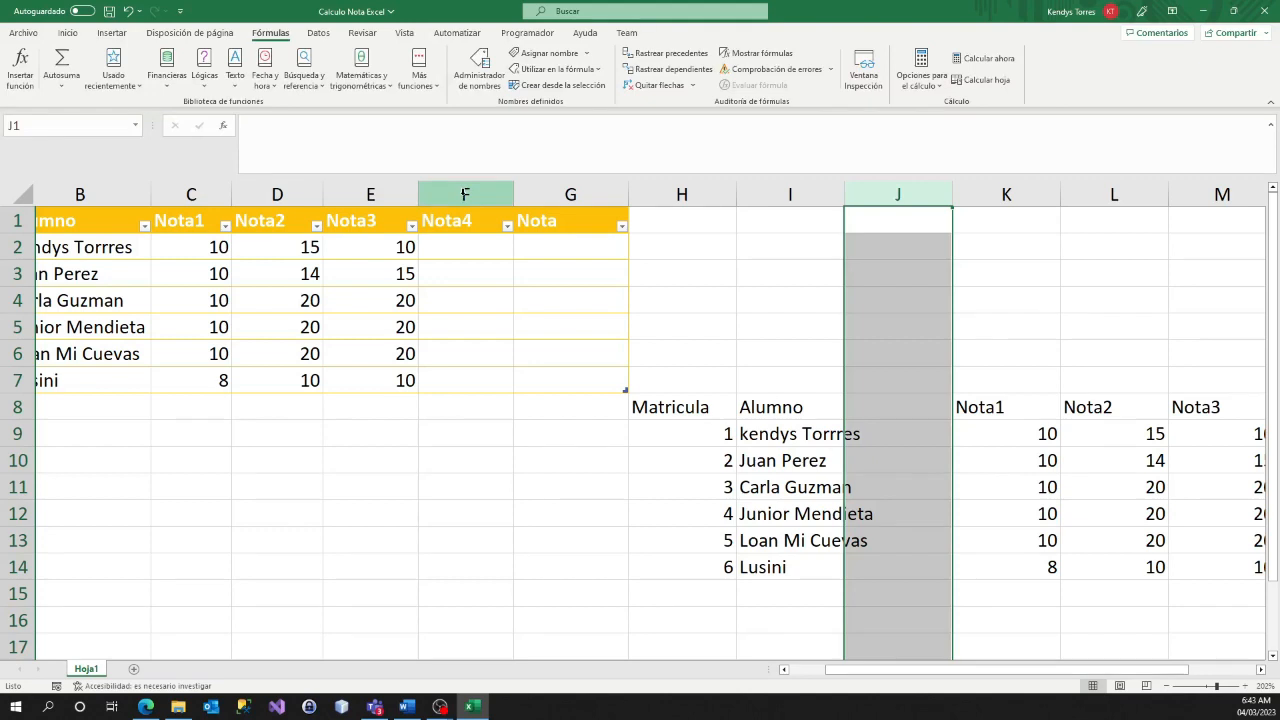
click(727, 349)
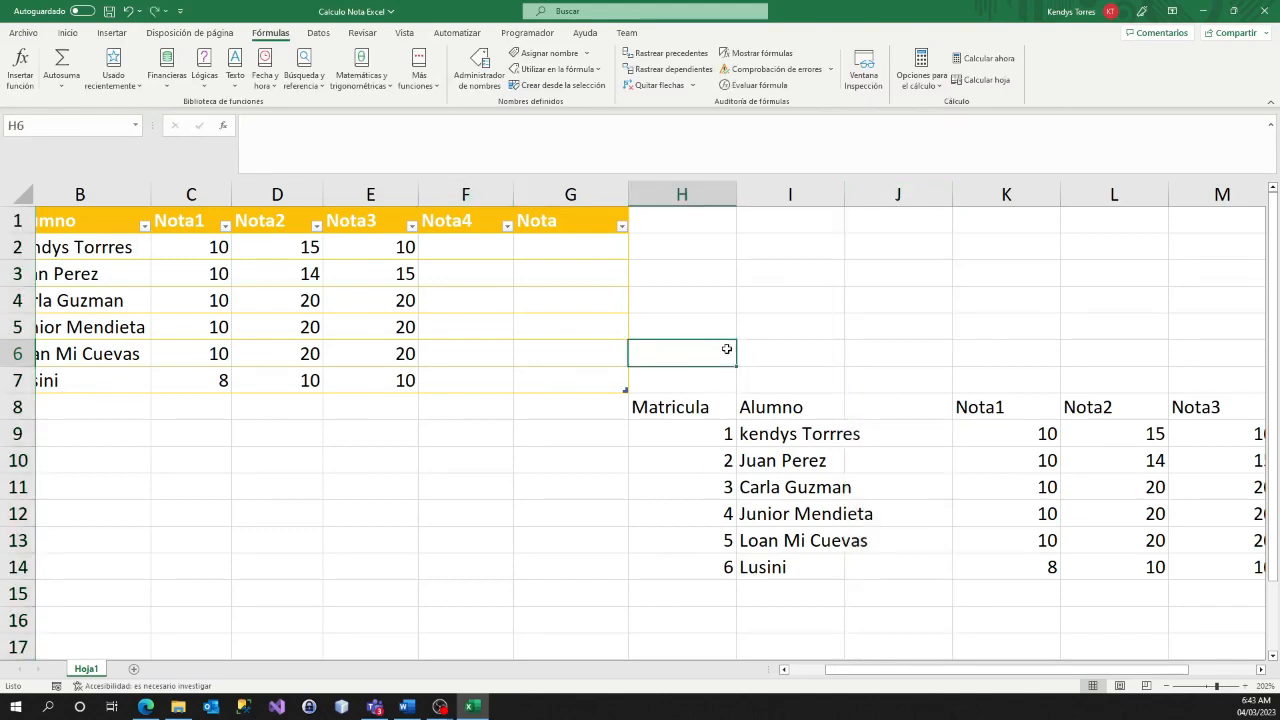
Delete the empty column J between Alumno and Nota1 in the plain range
click(900, 195)
right_click(882, 204)
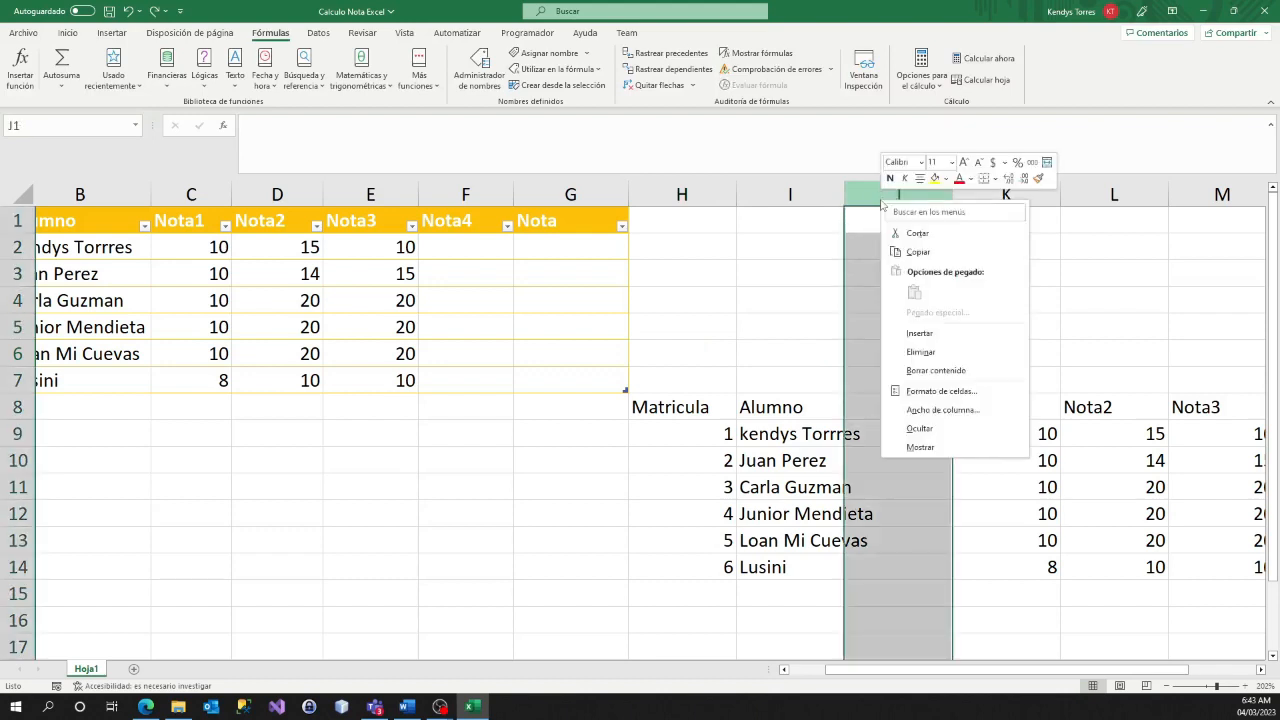
click(920, 352)
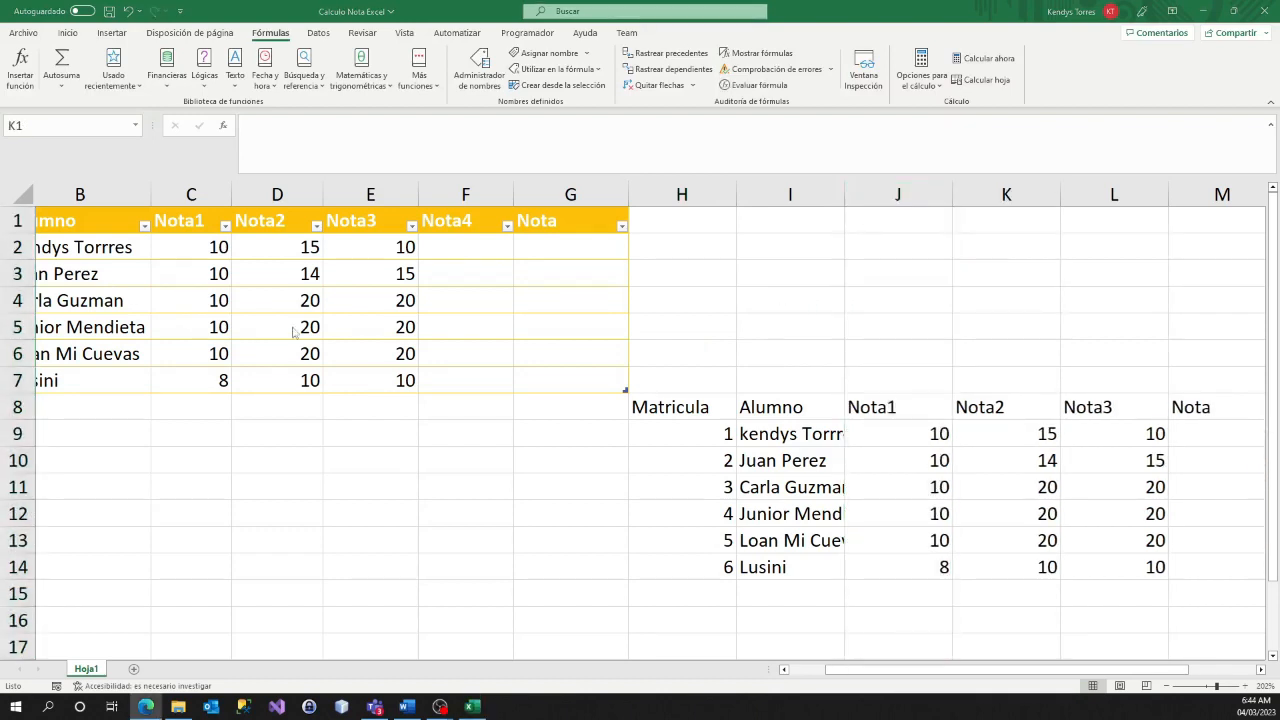
click(686, 339)
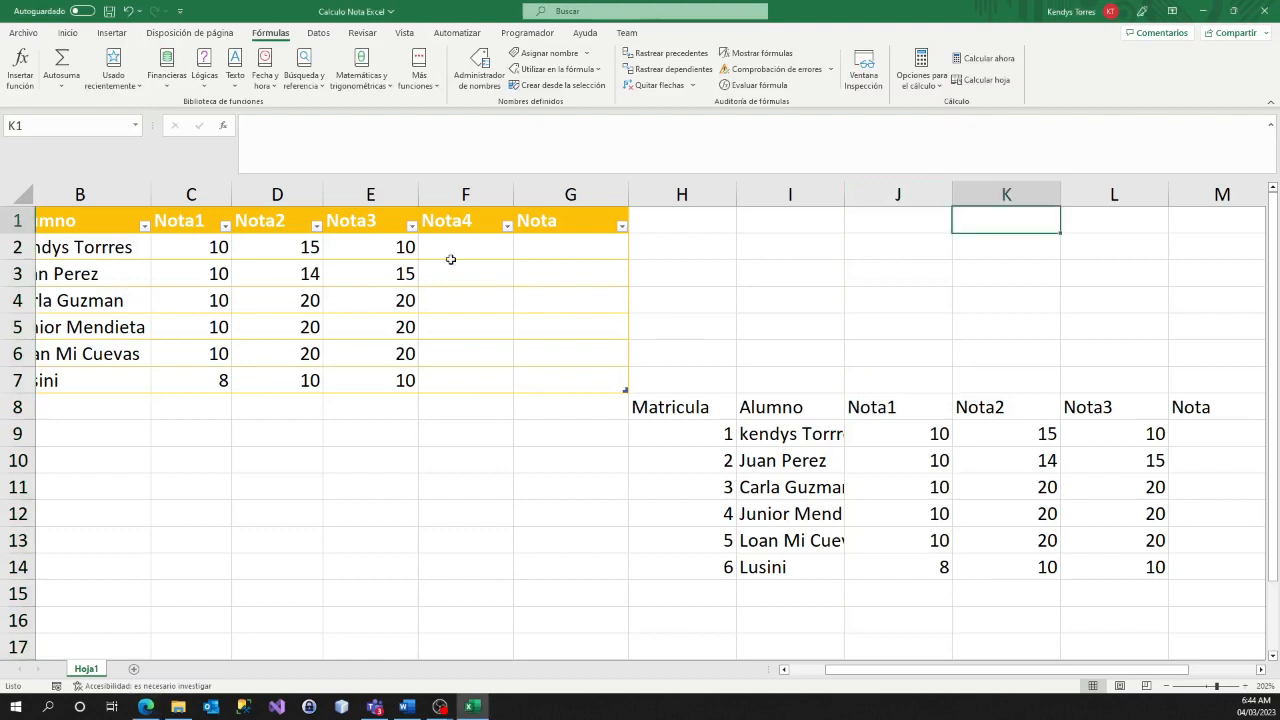
Examine the built-in filter and sort options of the table's Alumno column, leaving them unapplied
click(145, 226)
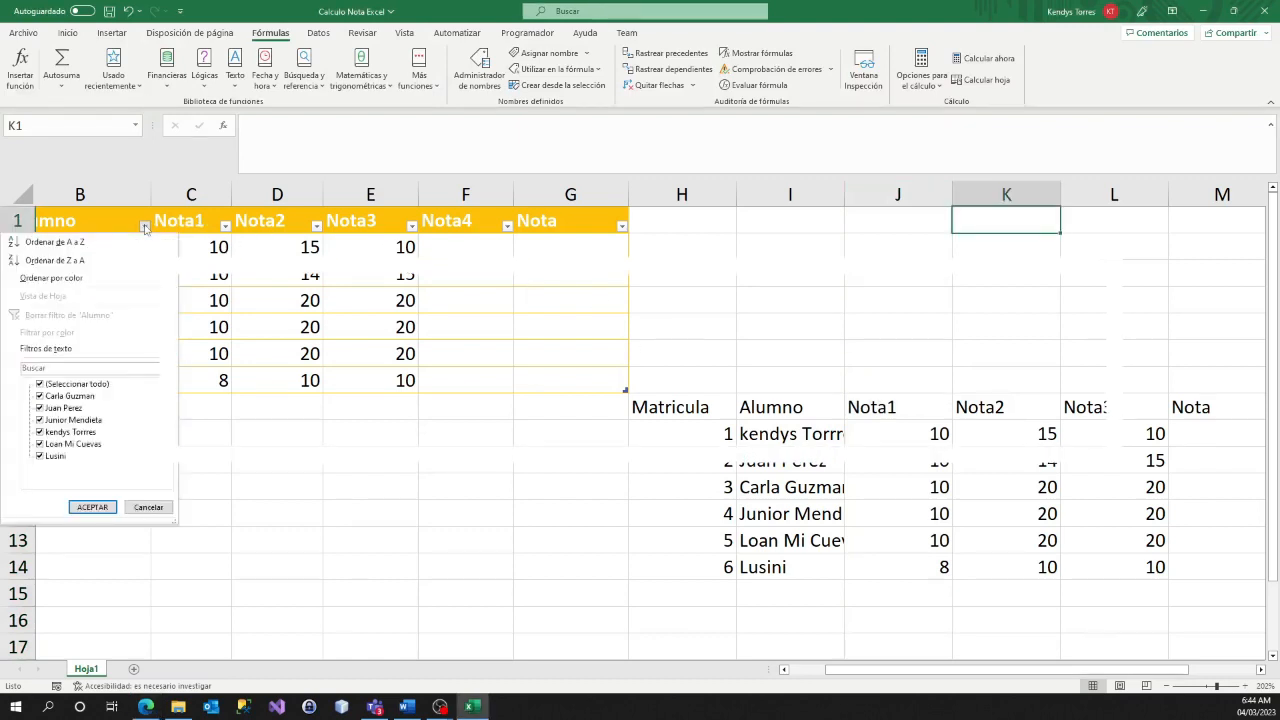
click(145, 226)
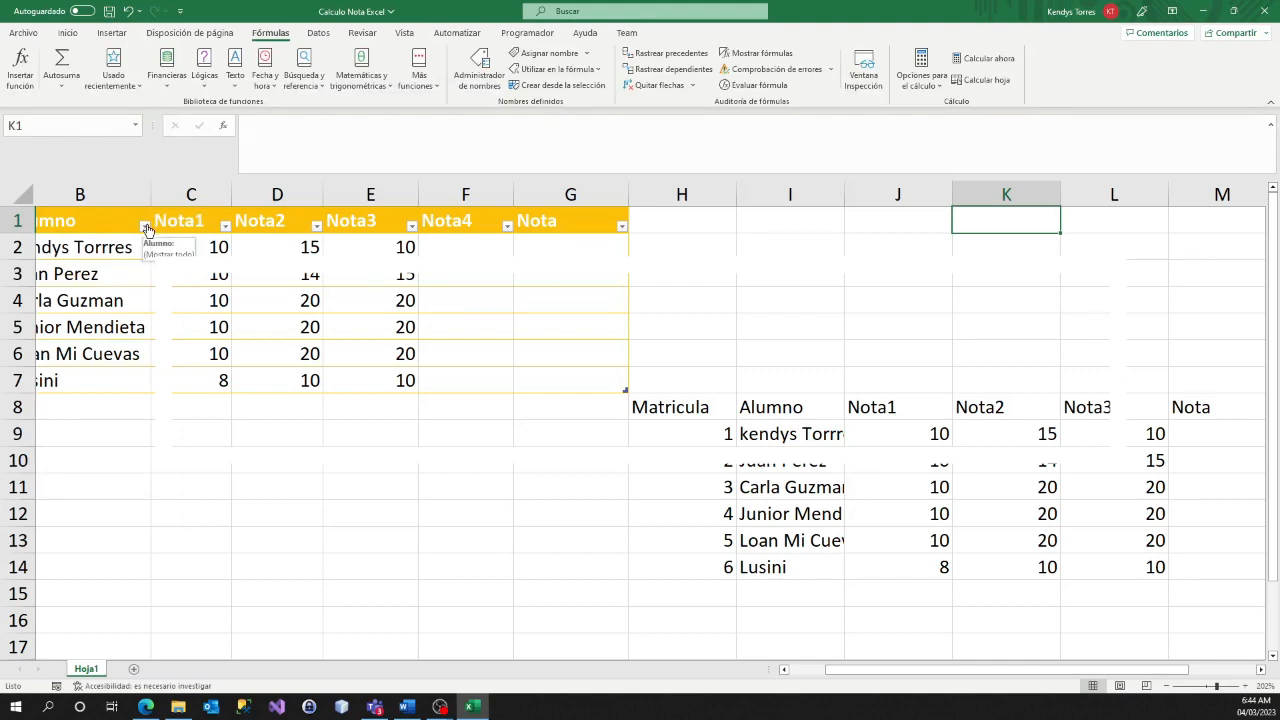
click(145, 226)
click(145, 226)
click(145, 226)
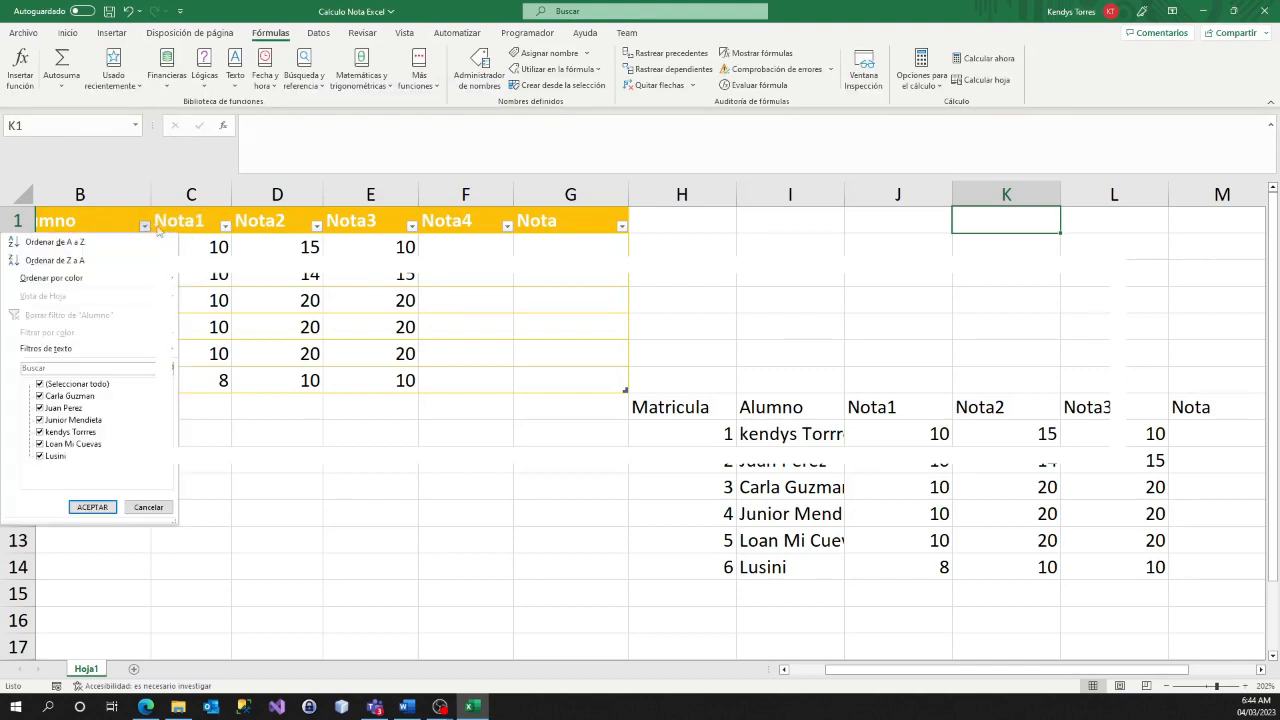
click(278, 224)
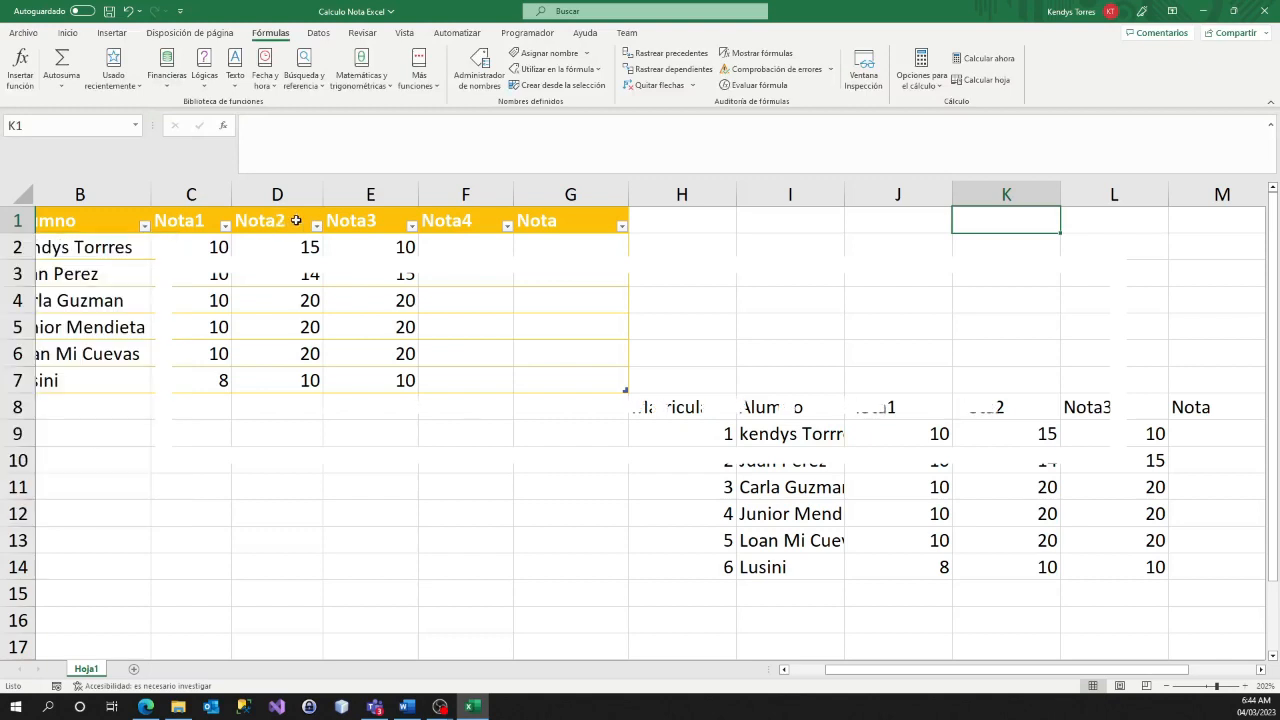
click(314, 218)
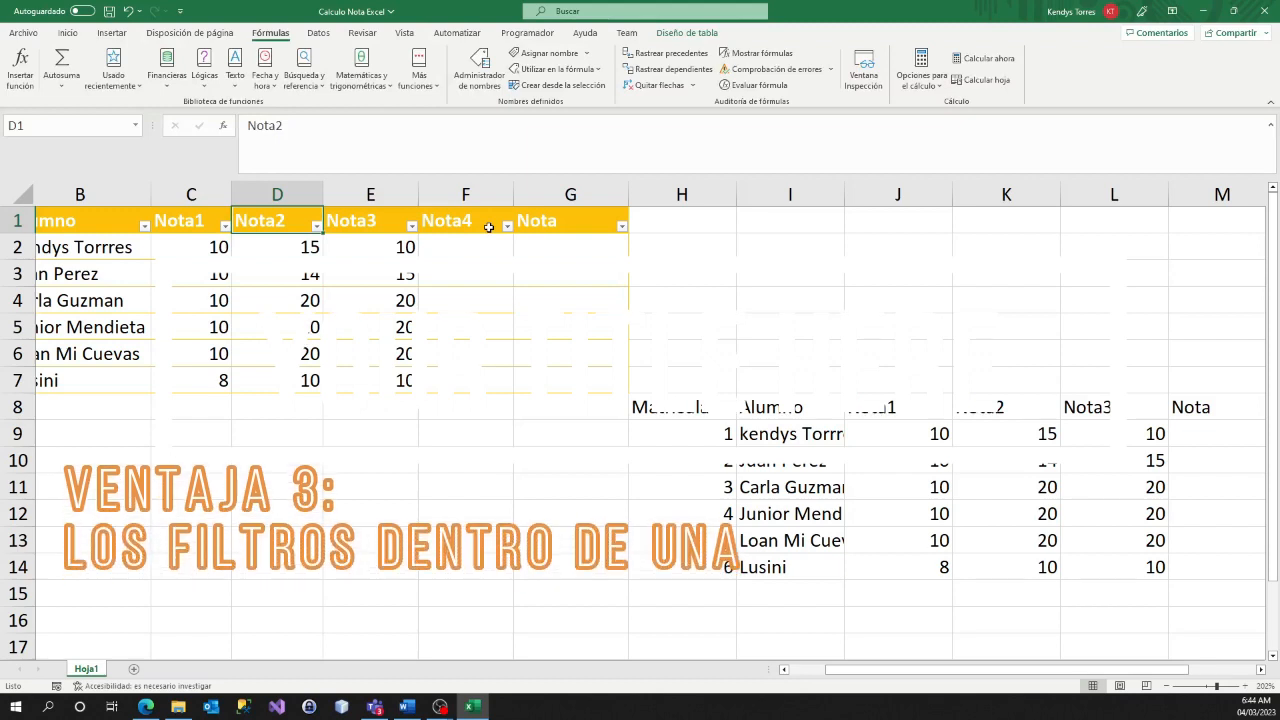
Add filters to the headers of the plain range that starts at Matricula in H8
drag(680, 407, 1170, 562)
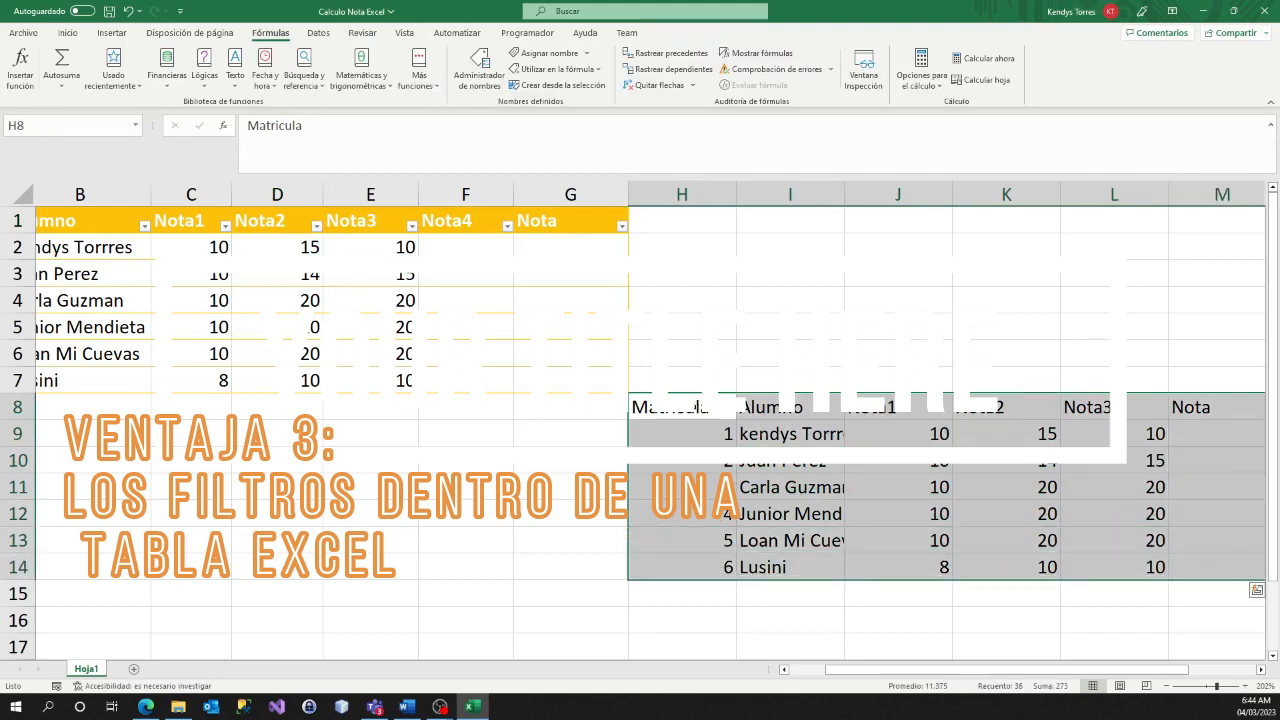
click(70, 35)
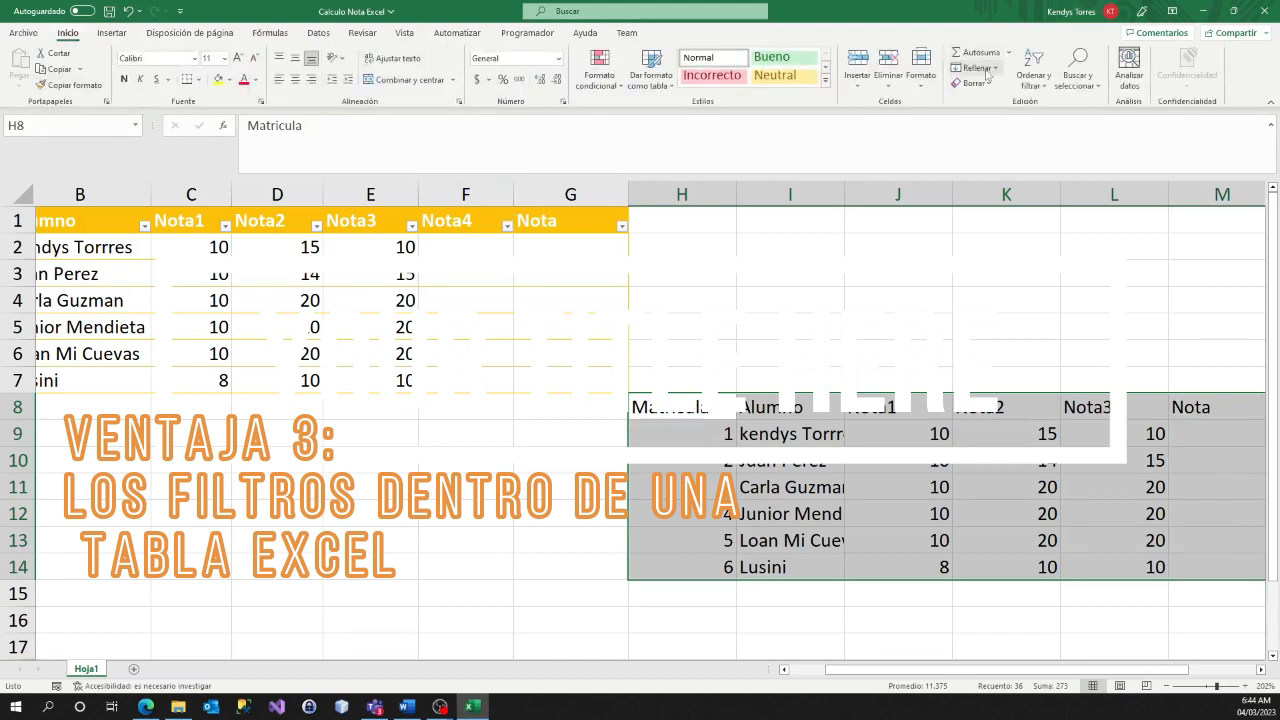
click(1044, 88)
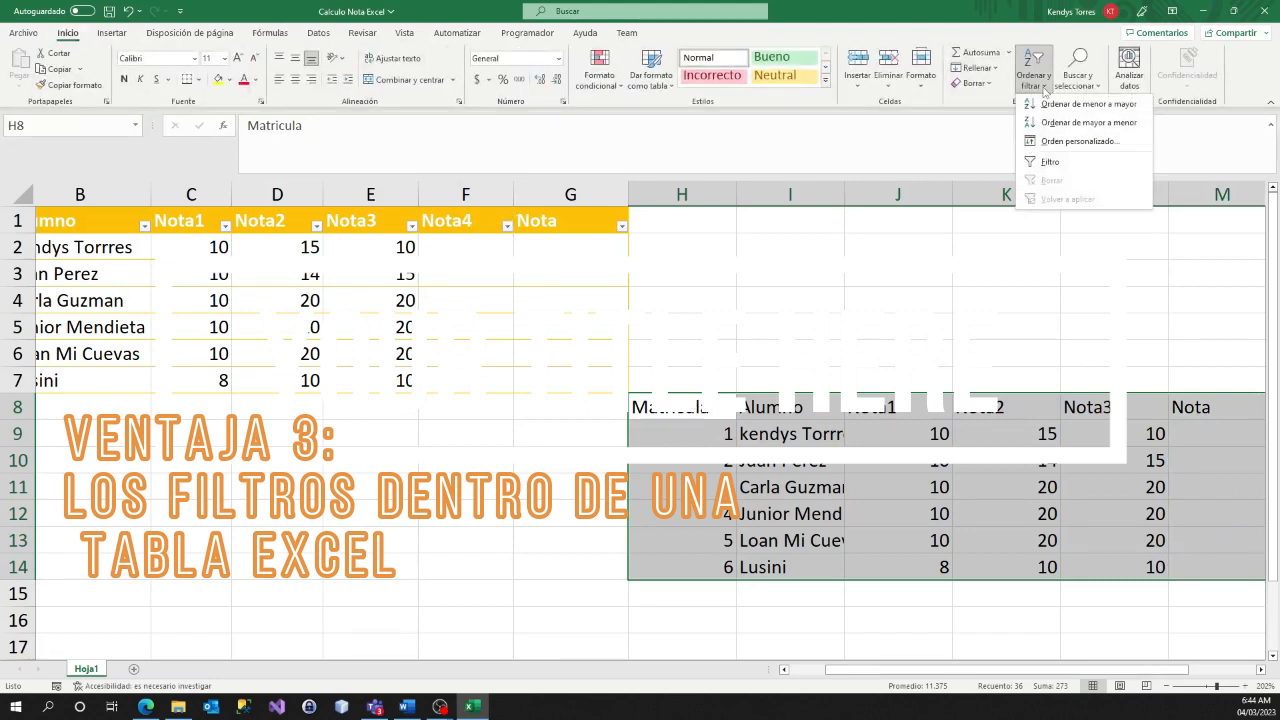
click(1050, 163)
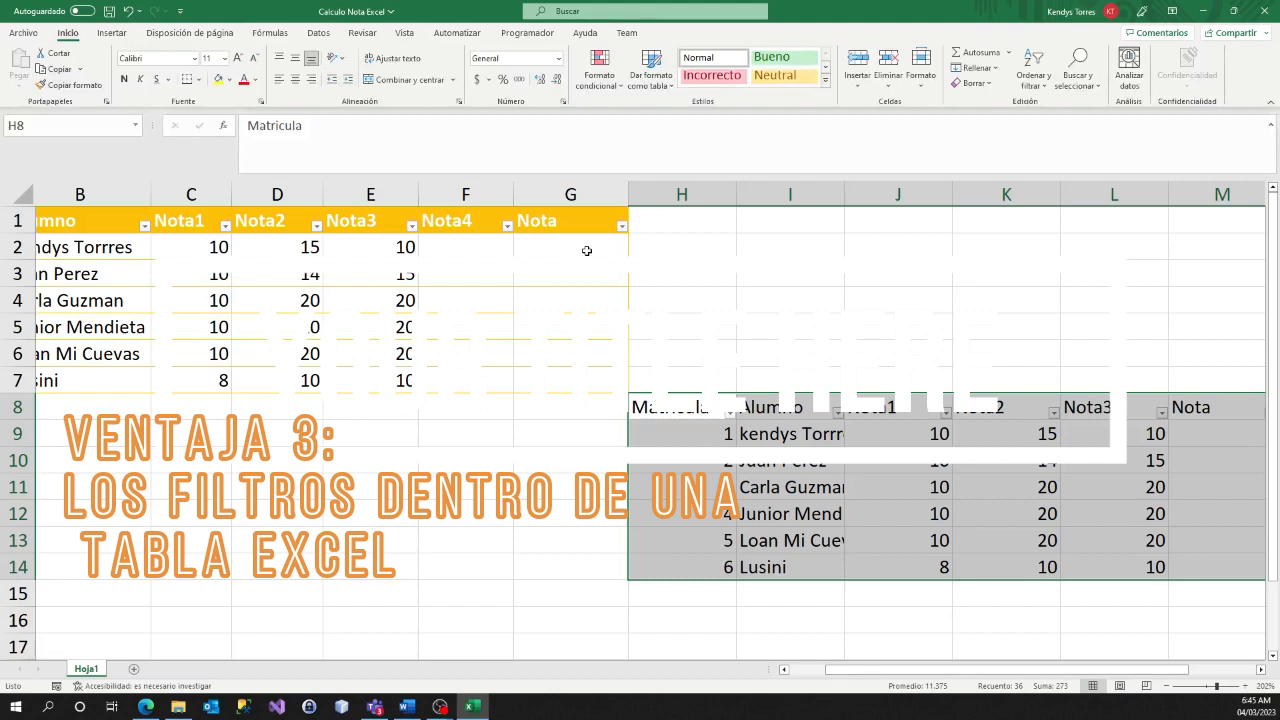
click(704, 299)
Examine the sort options of the table's Nota3 column, including sorting by color, without applying any
click(469, 222)
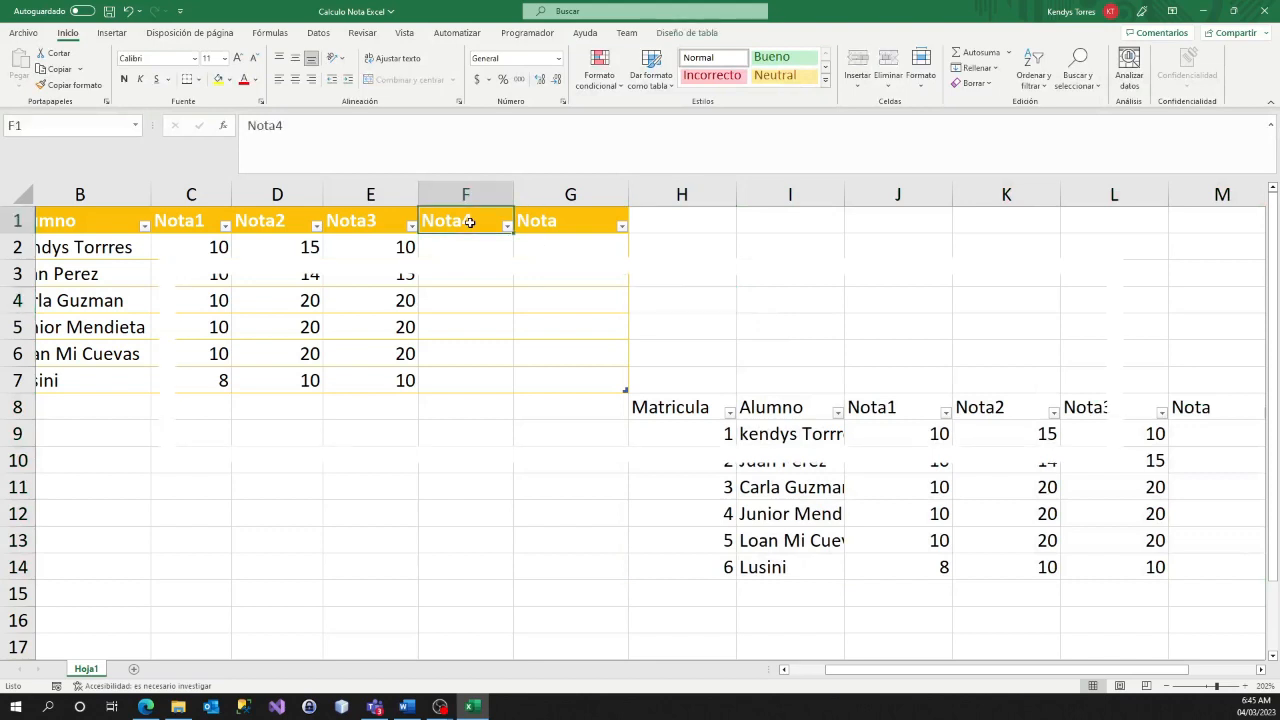
click(368, 218)
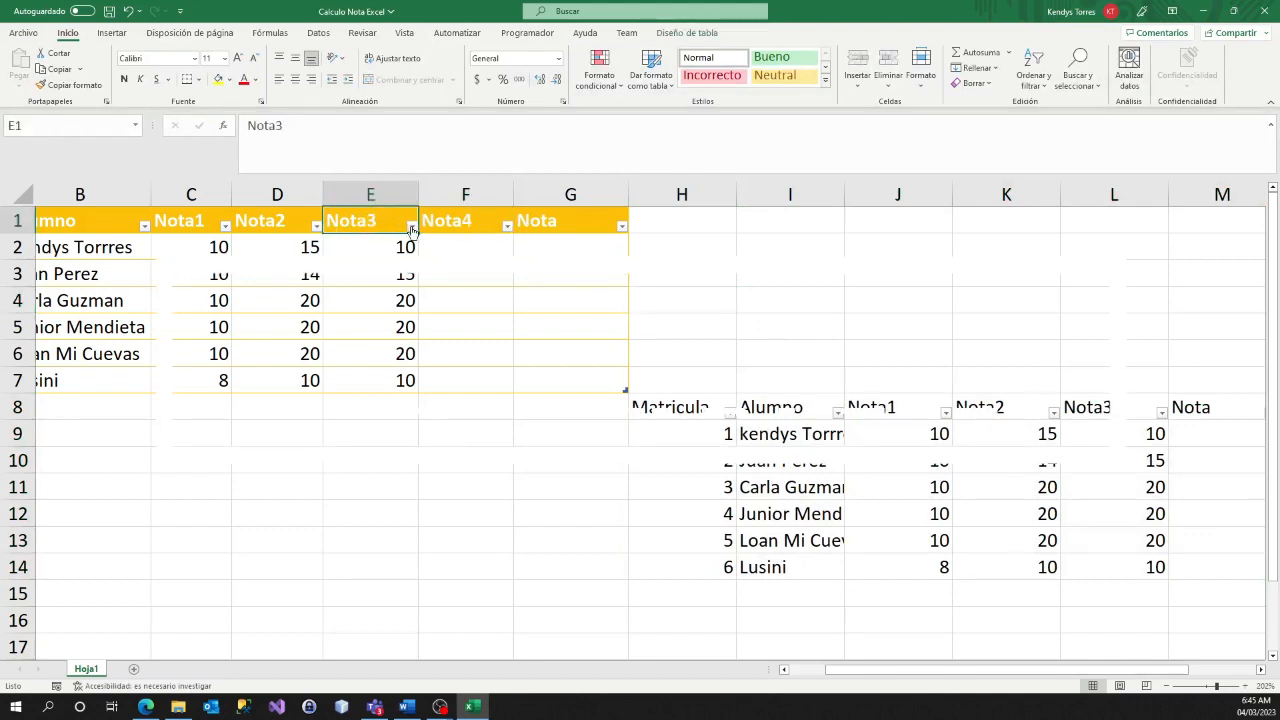
click(411, 226)
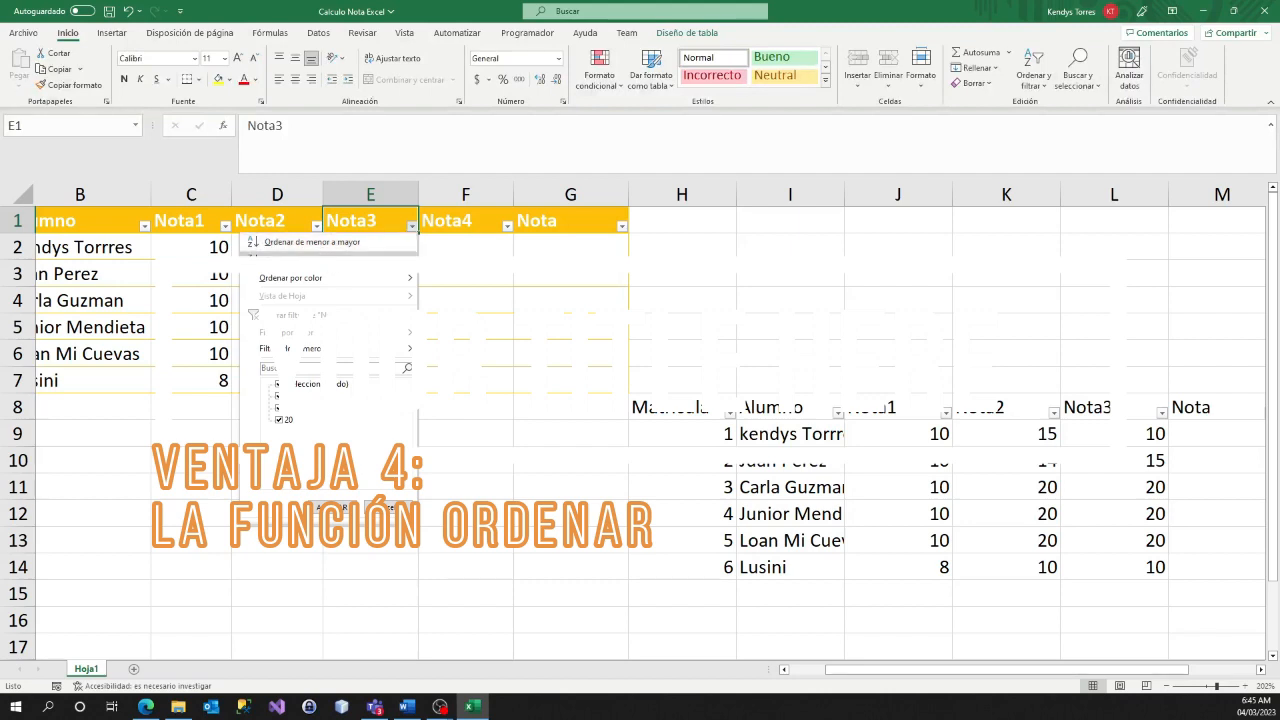
mouse_move(300, 278)
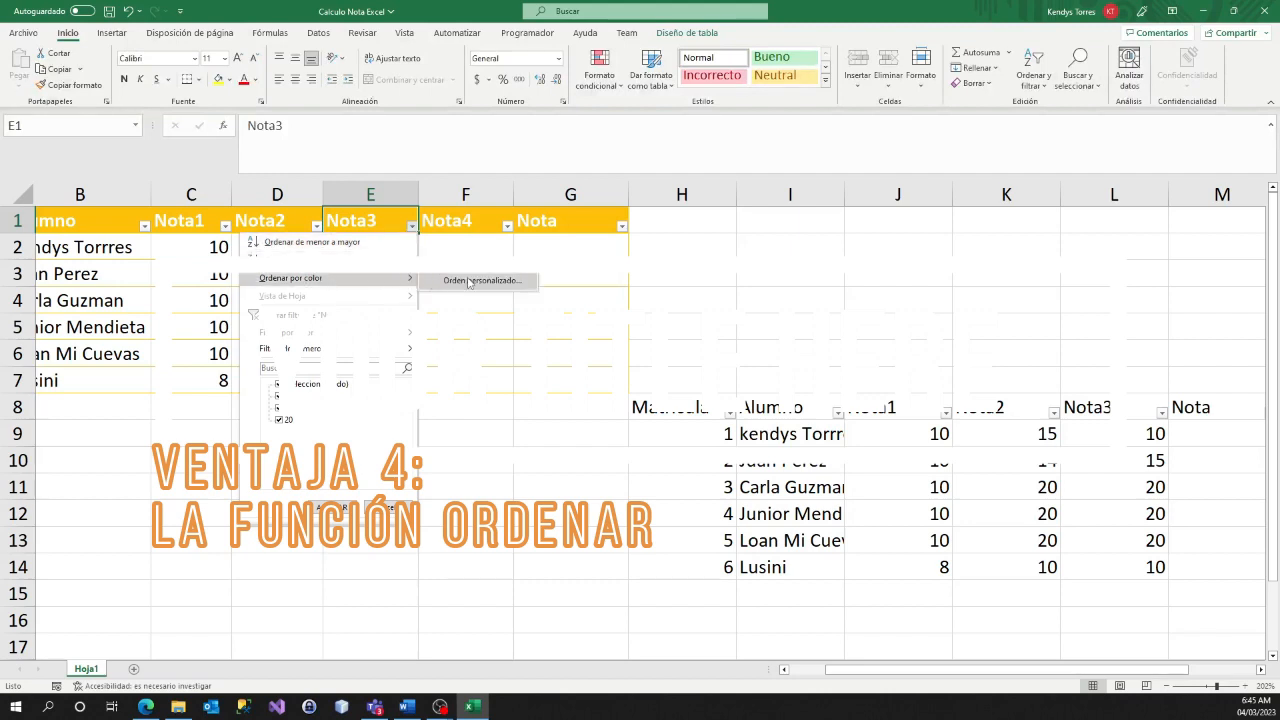
click(774, 360)
Select the plain range H8:L14 and examine the sort commands available for it without applying one
drag(697, 405, 1124, 563)
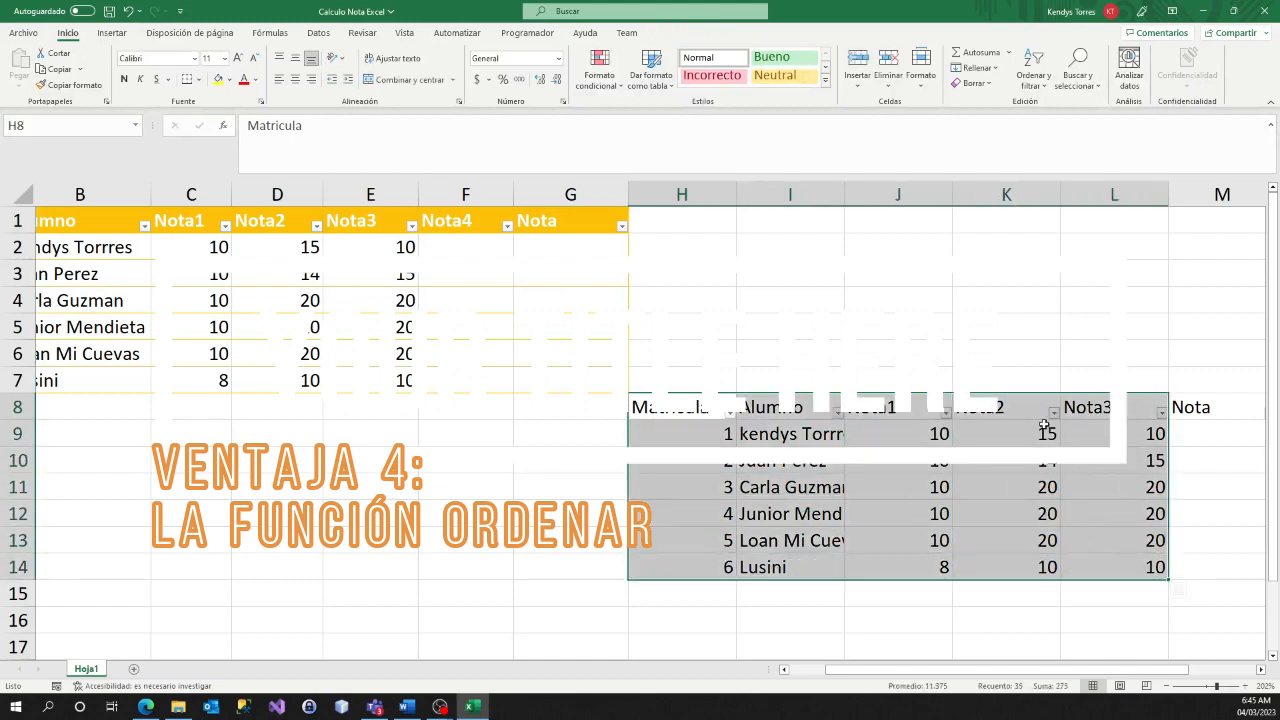
click(1033, 72)
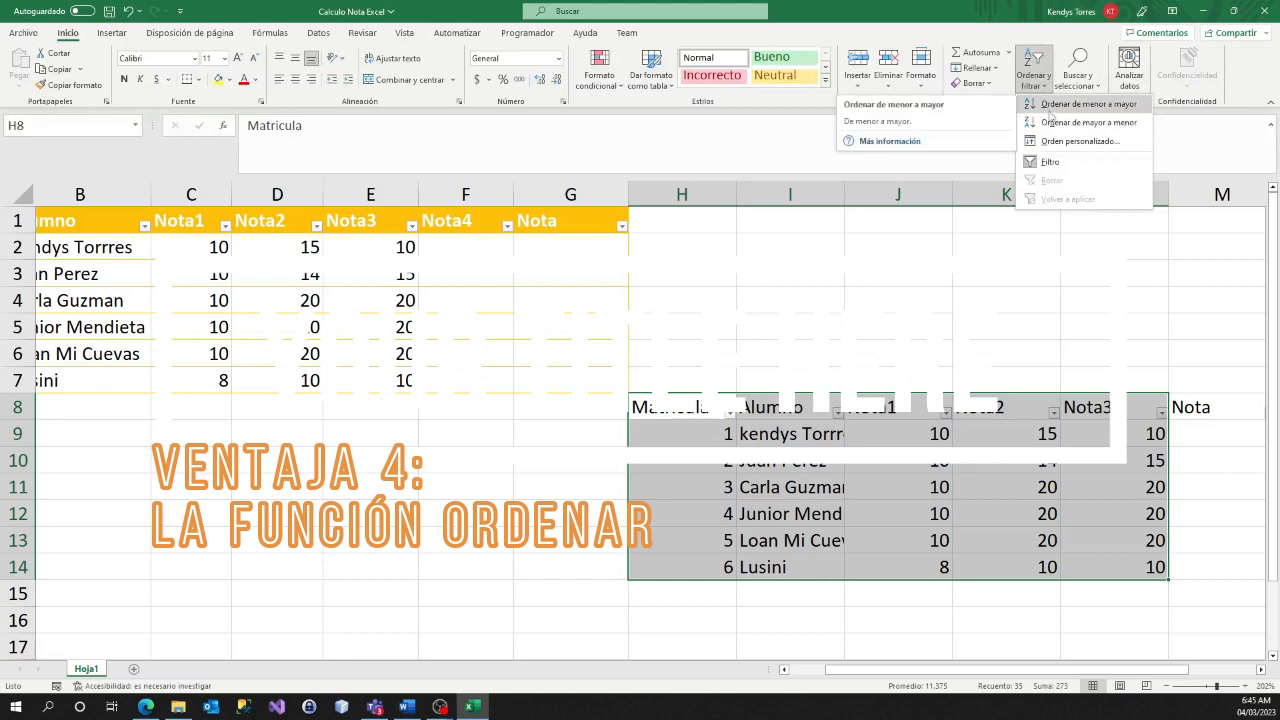
click(934, 316)
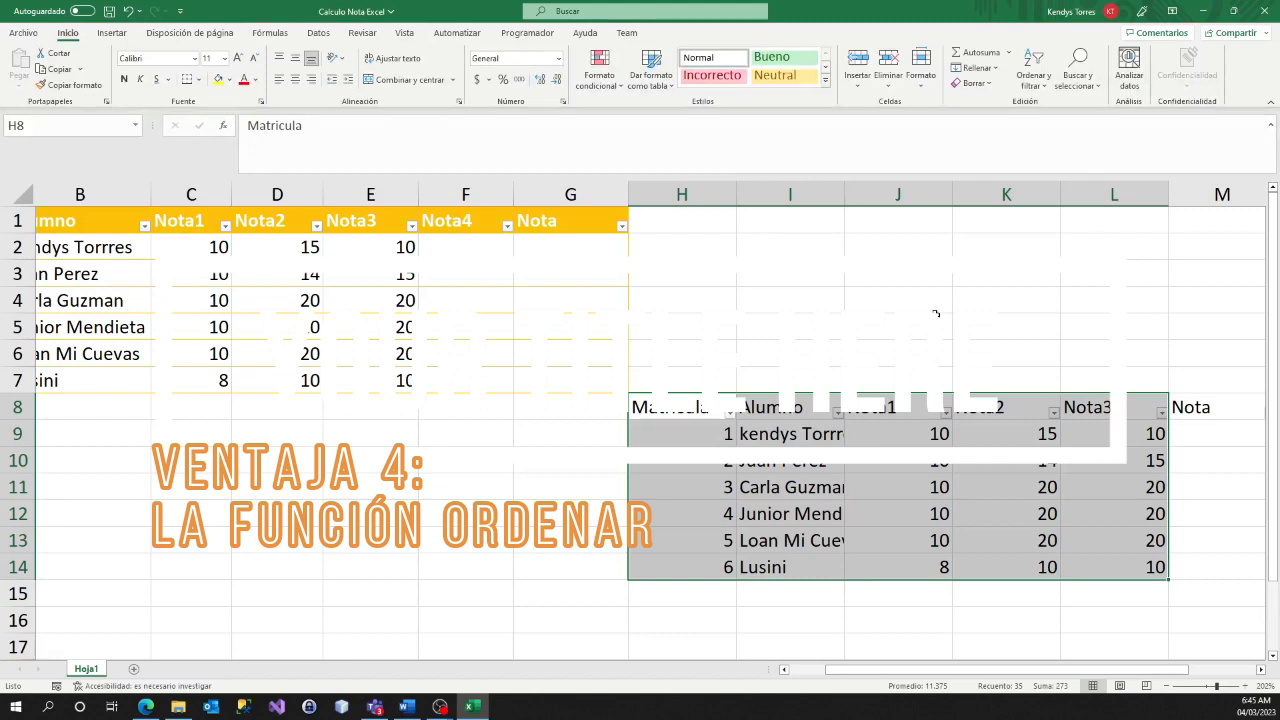
key(Right)
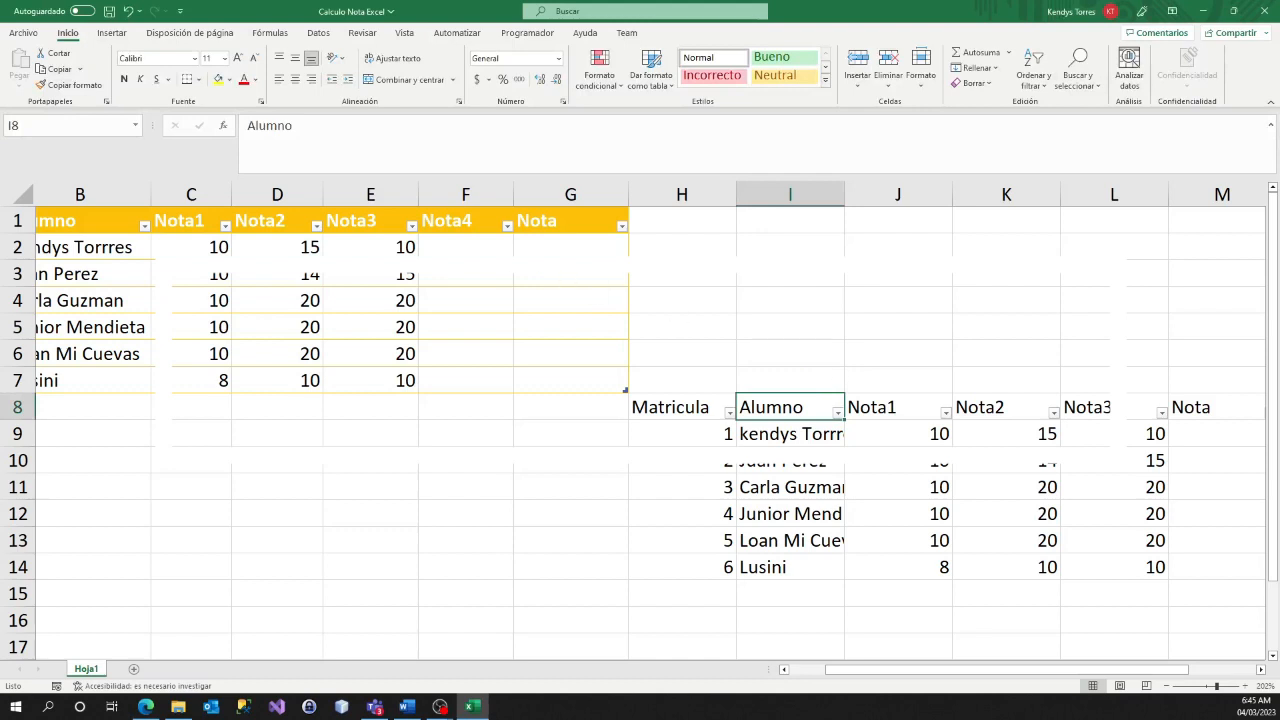
Fill the table's Nota4 column from F2 to F7 with 23, 34, 34, 33, 33 and 33
click(454, 244)
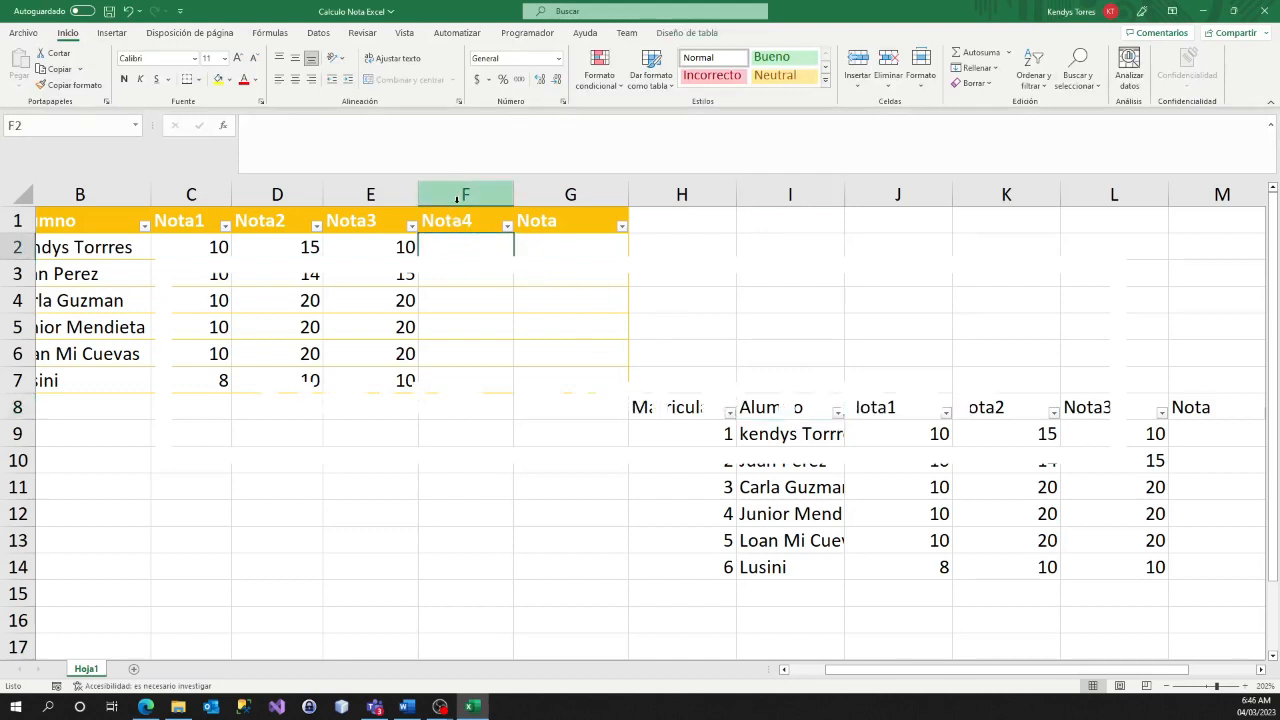
key(Right)
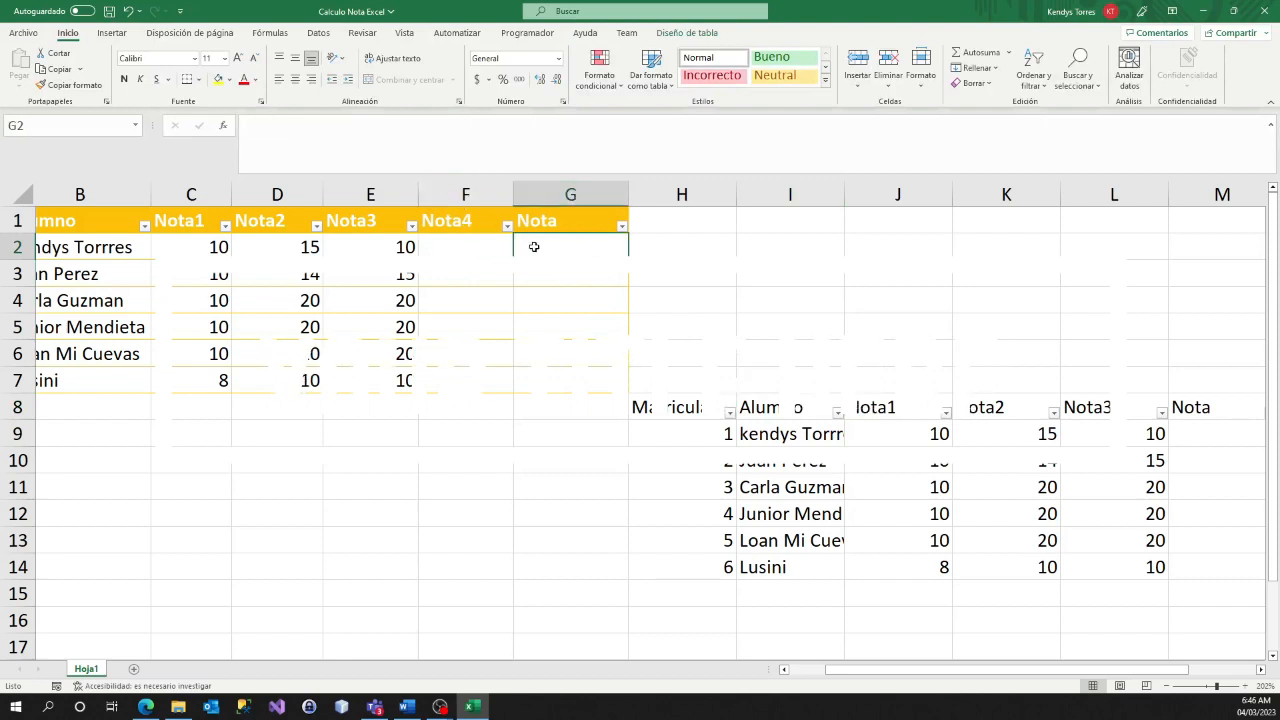
click(458, 246)
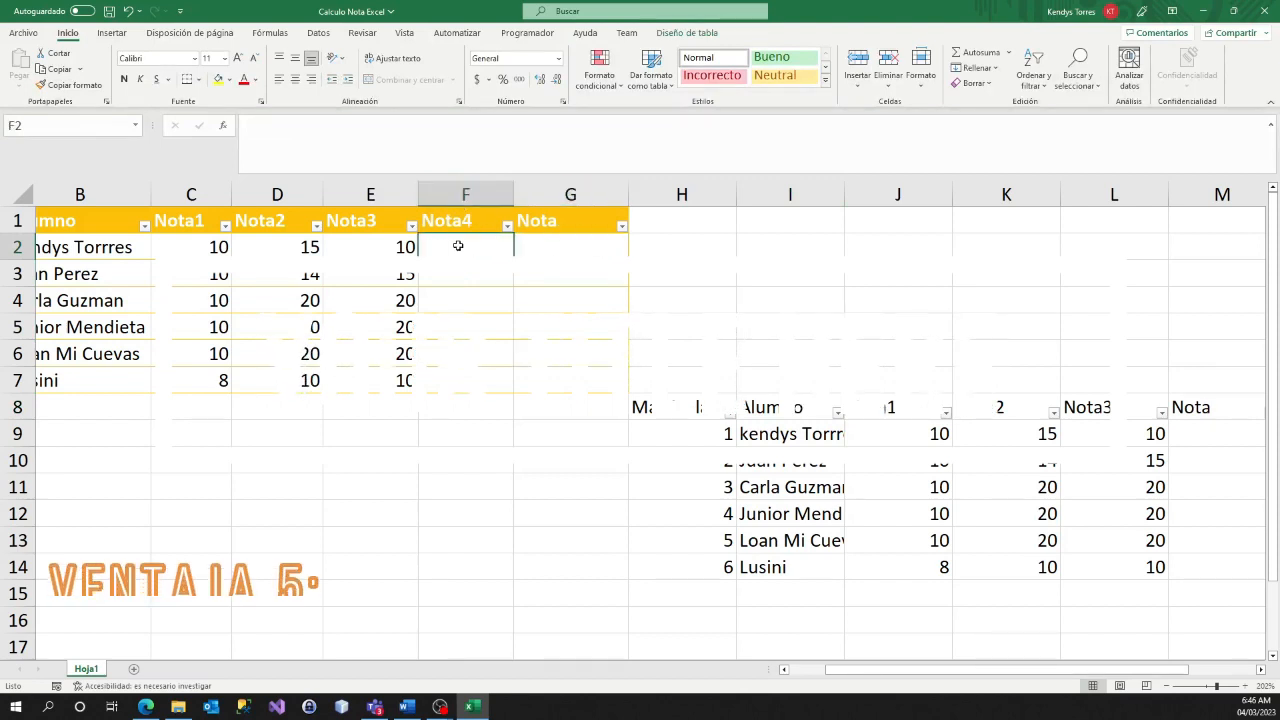
text(23)
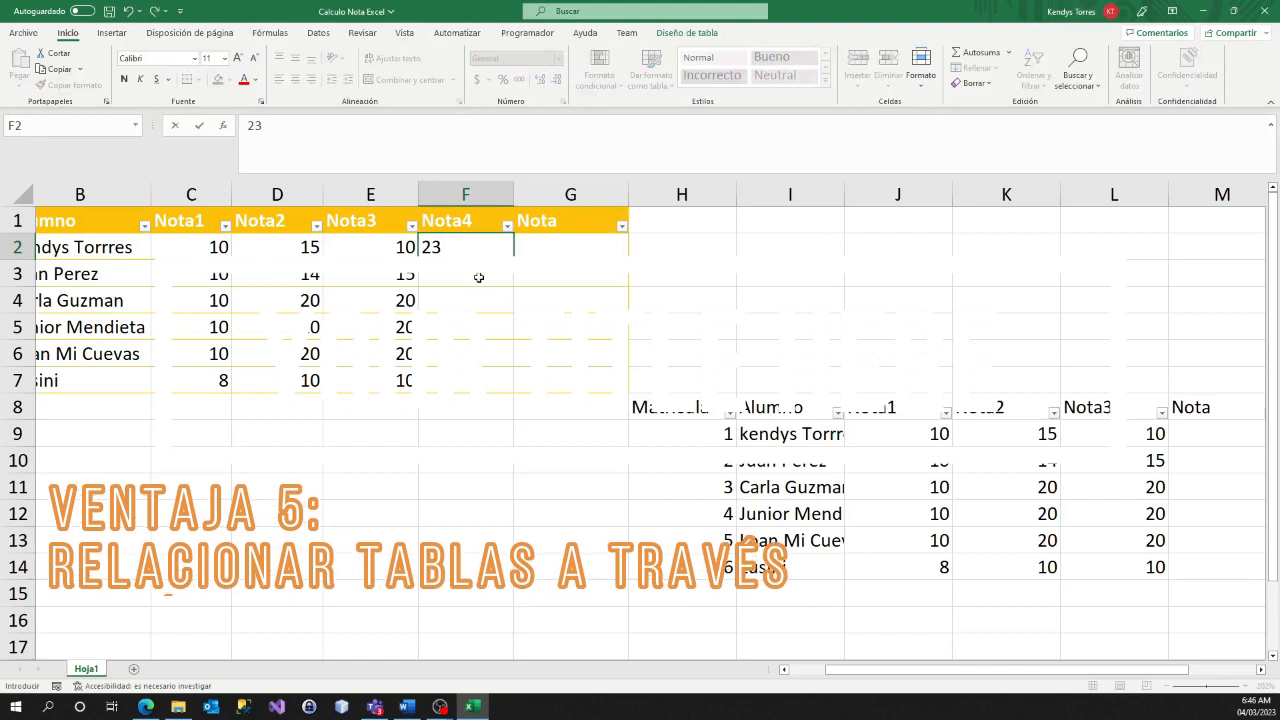
key(Return)
text(34)
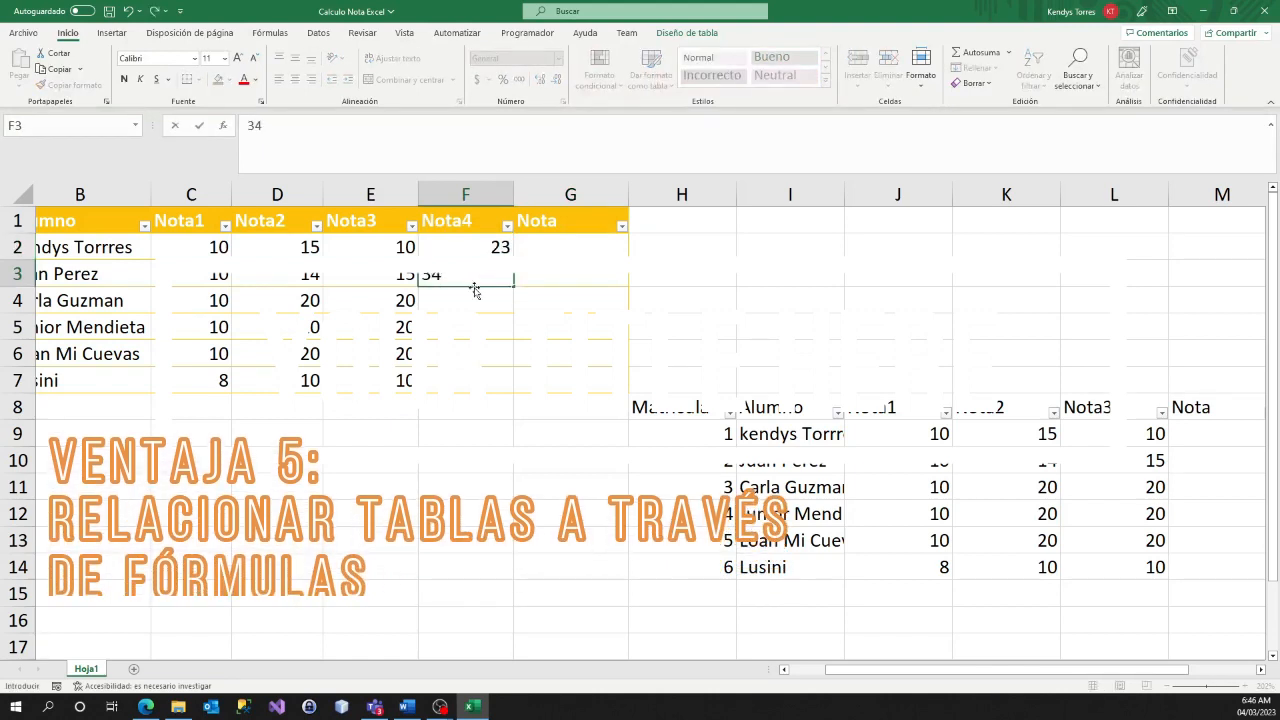
key(Return)
text(34)
key(Return)
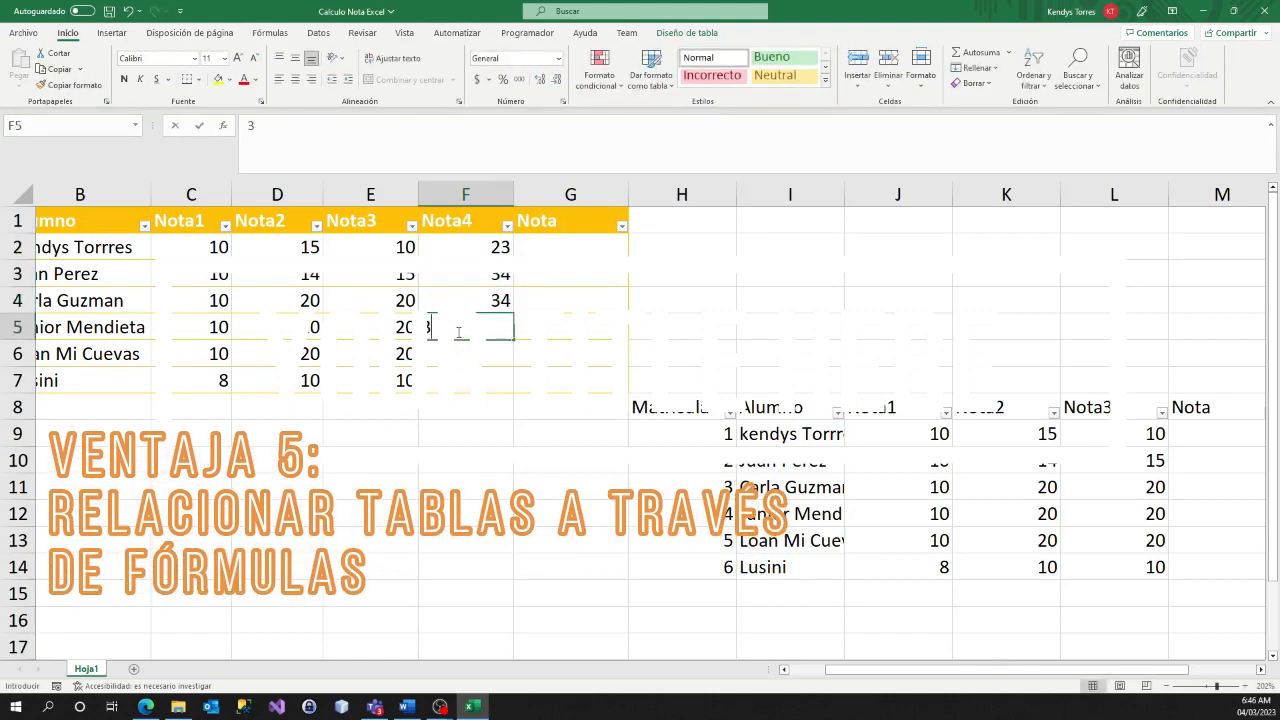
text(33)
key(Return)
text(33)
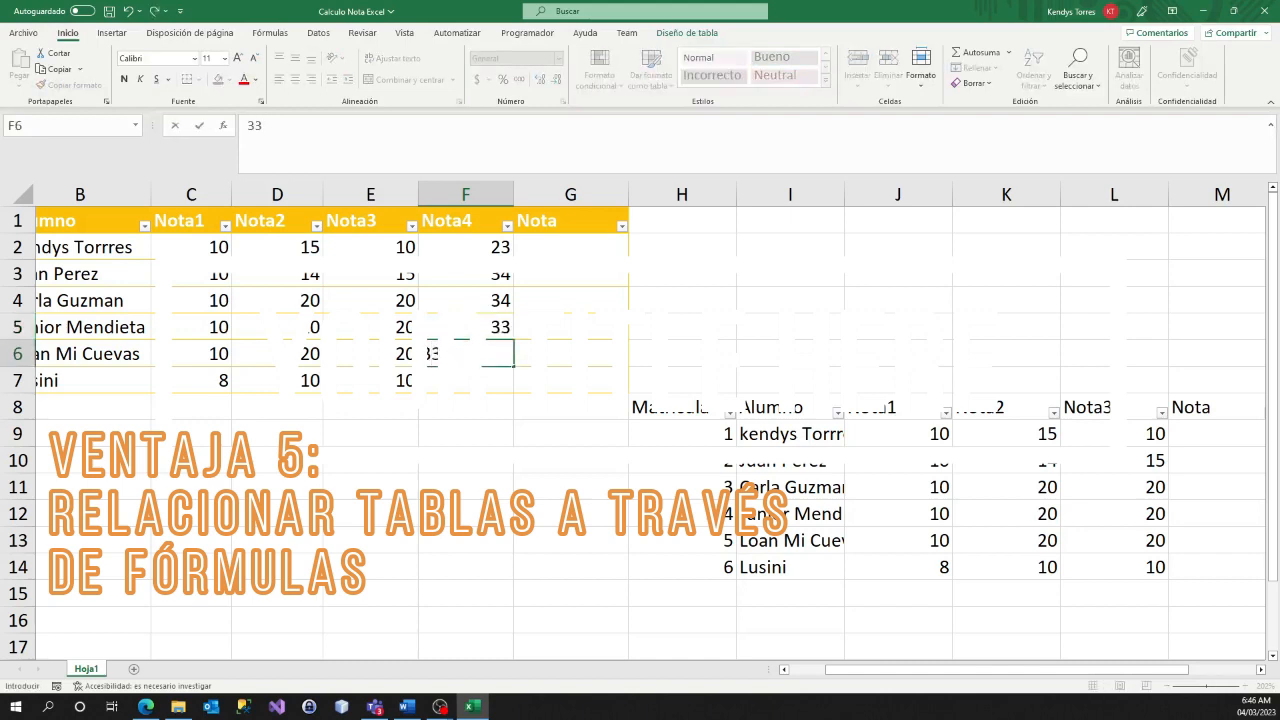
key(Return)
text(33)
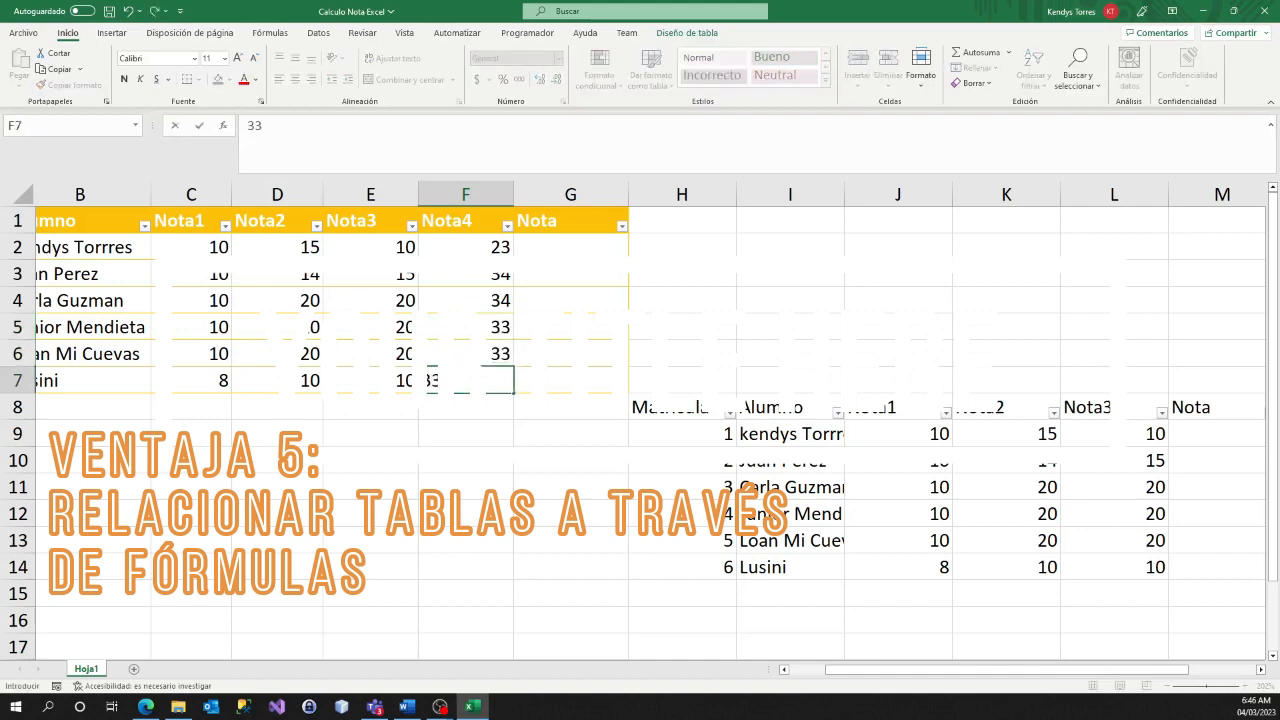
Fill the table's Nota column with =SUMA(Tabla5[@[Nota1]:[Nota4]]), entered in G2, and select the calculated cells G2:G7
click(548, 244)
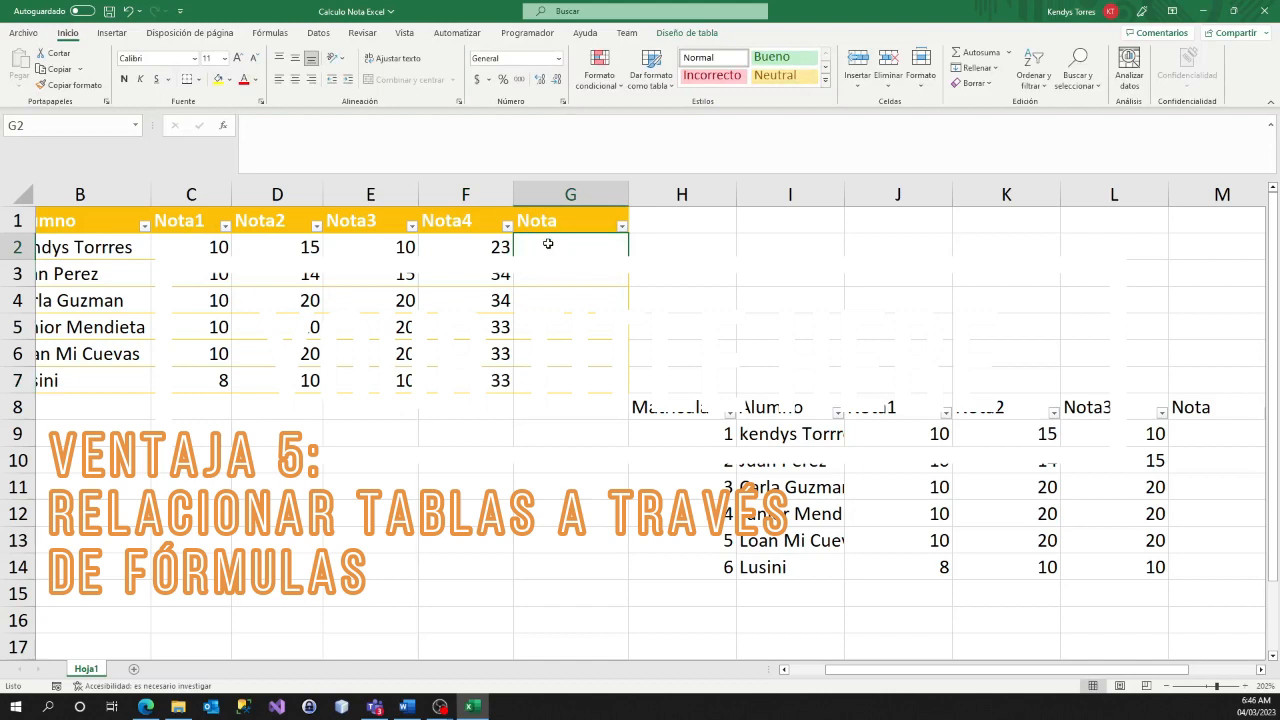
text(=)
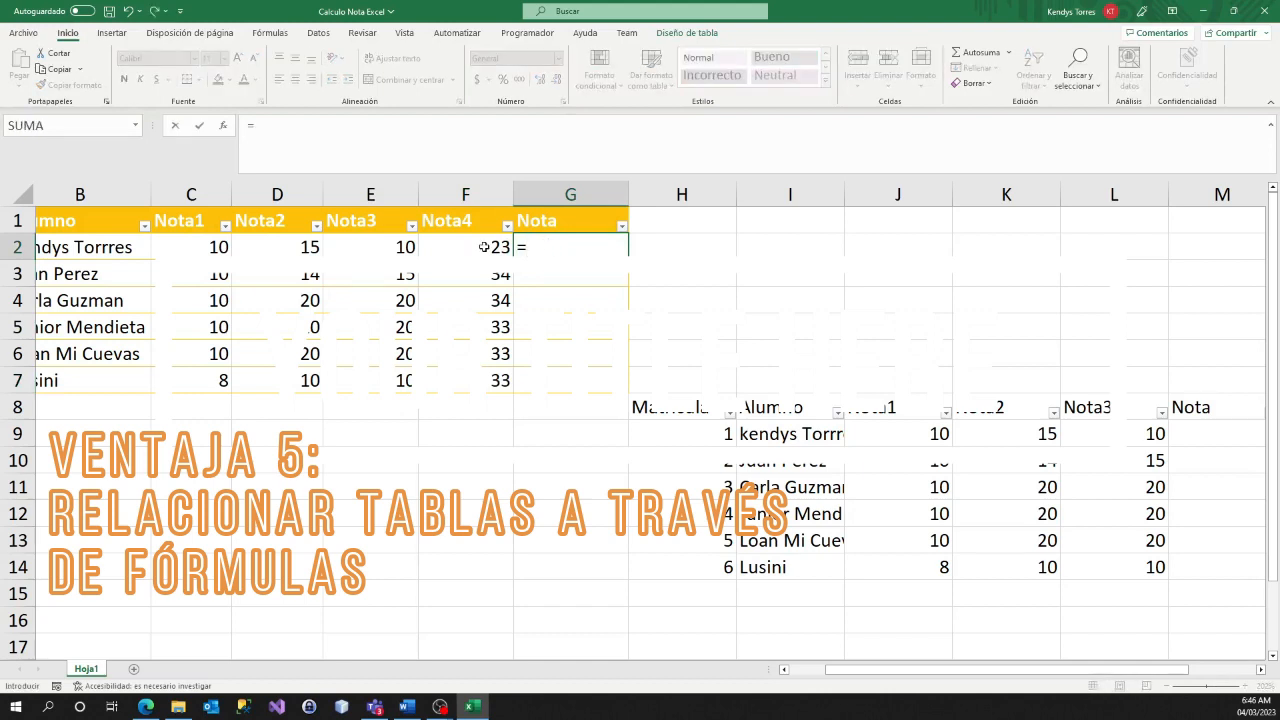
text(suma)
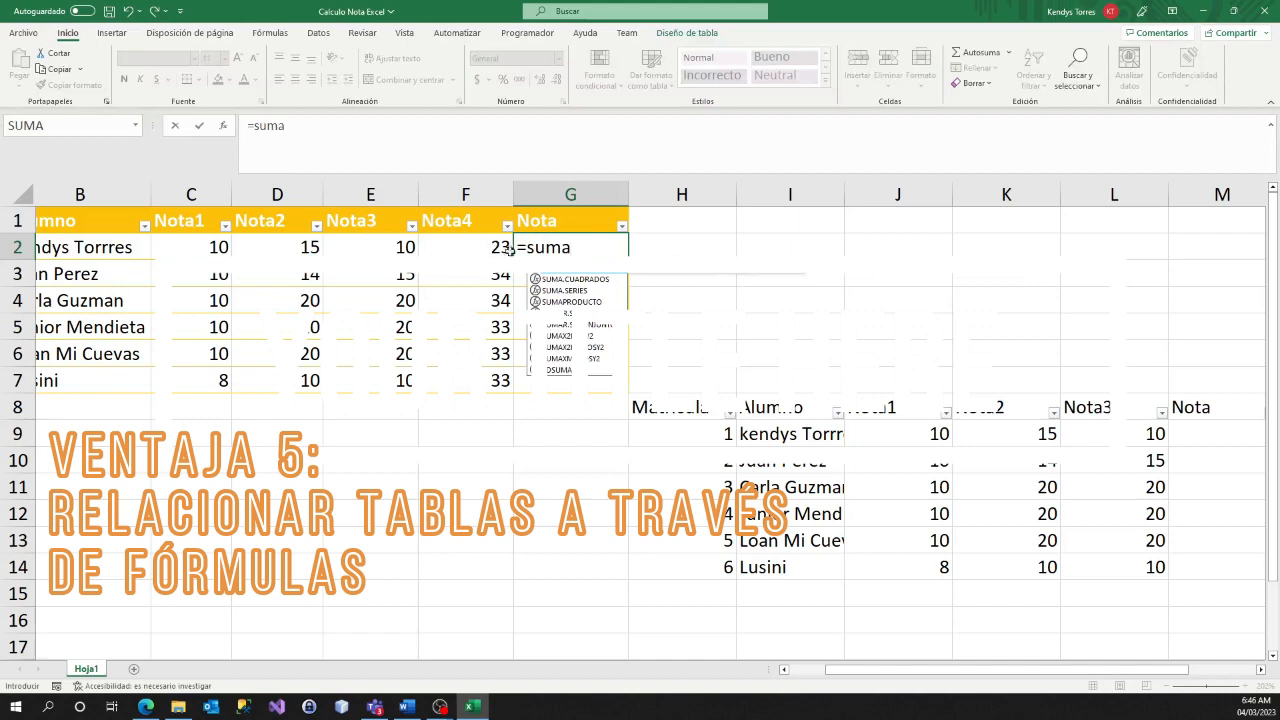
key(Tab)
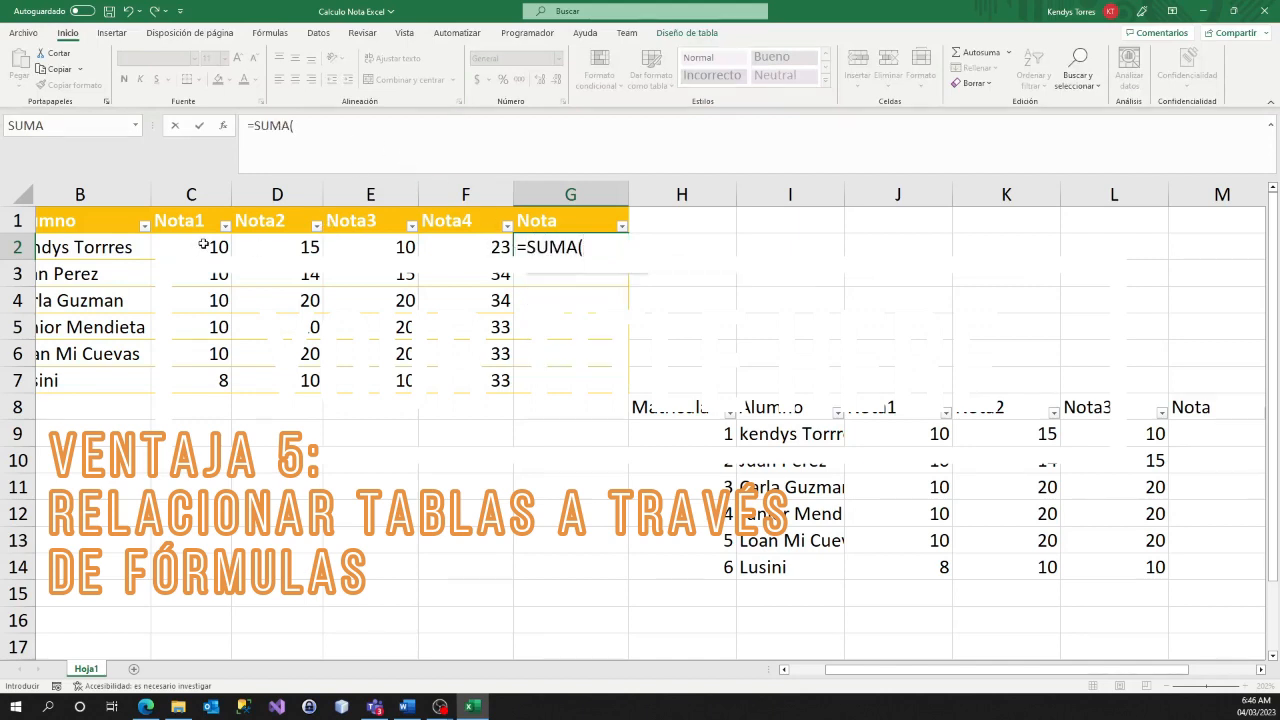
drag(206, 249, 436, 243)
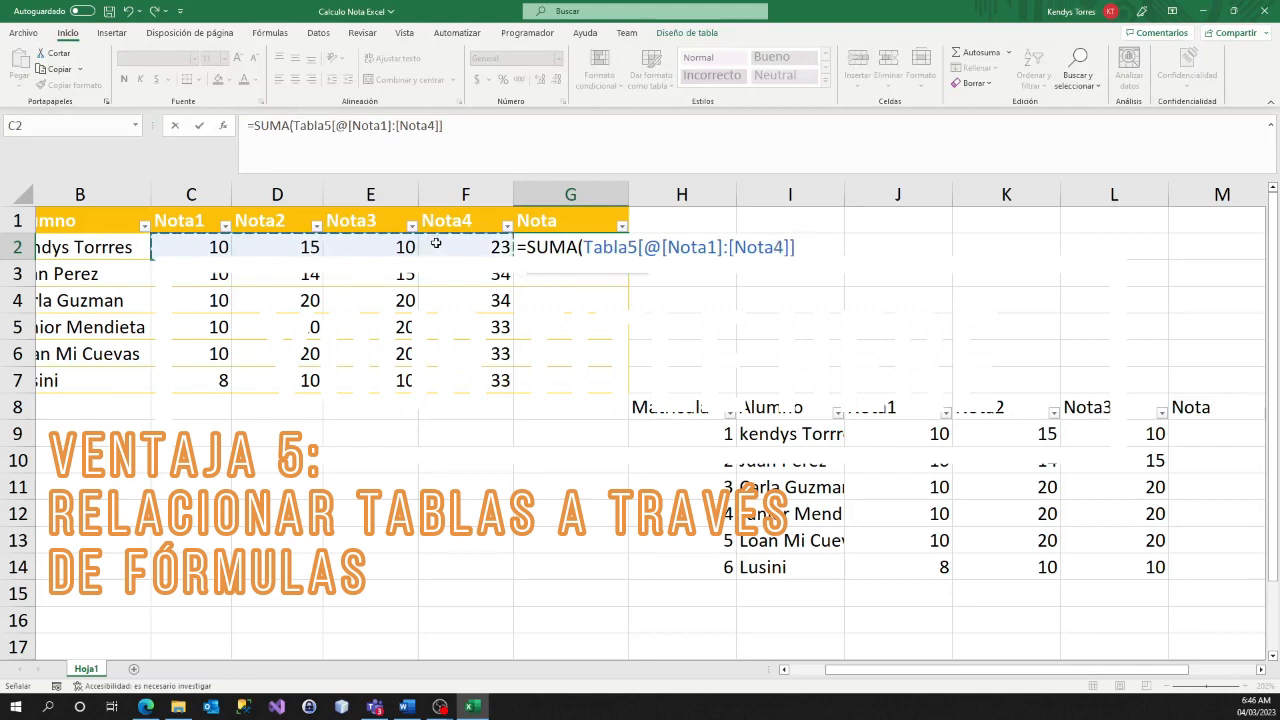
text())
key(Return)
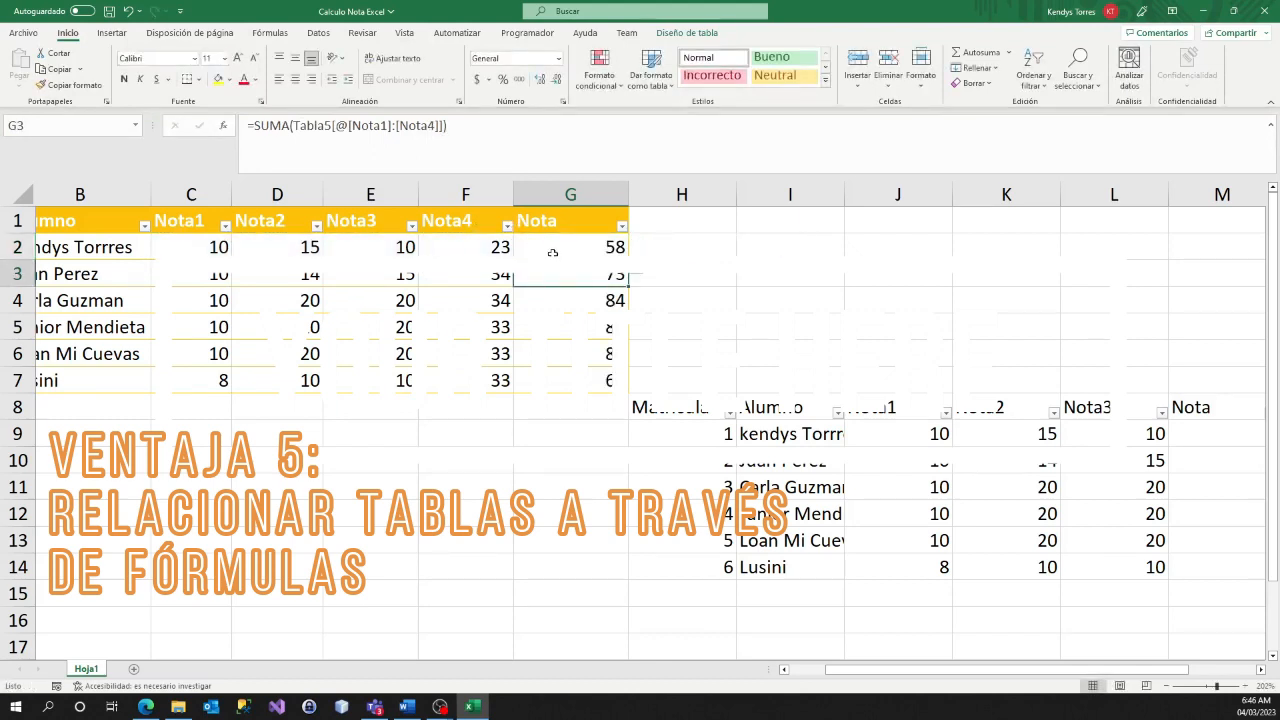
drag(564, 253, 566, 378)
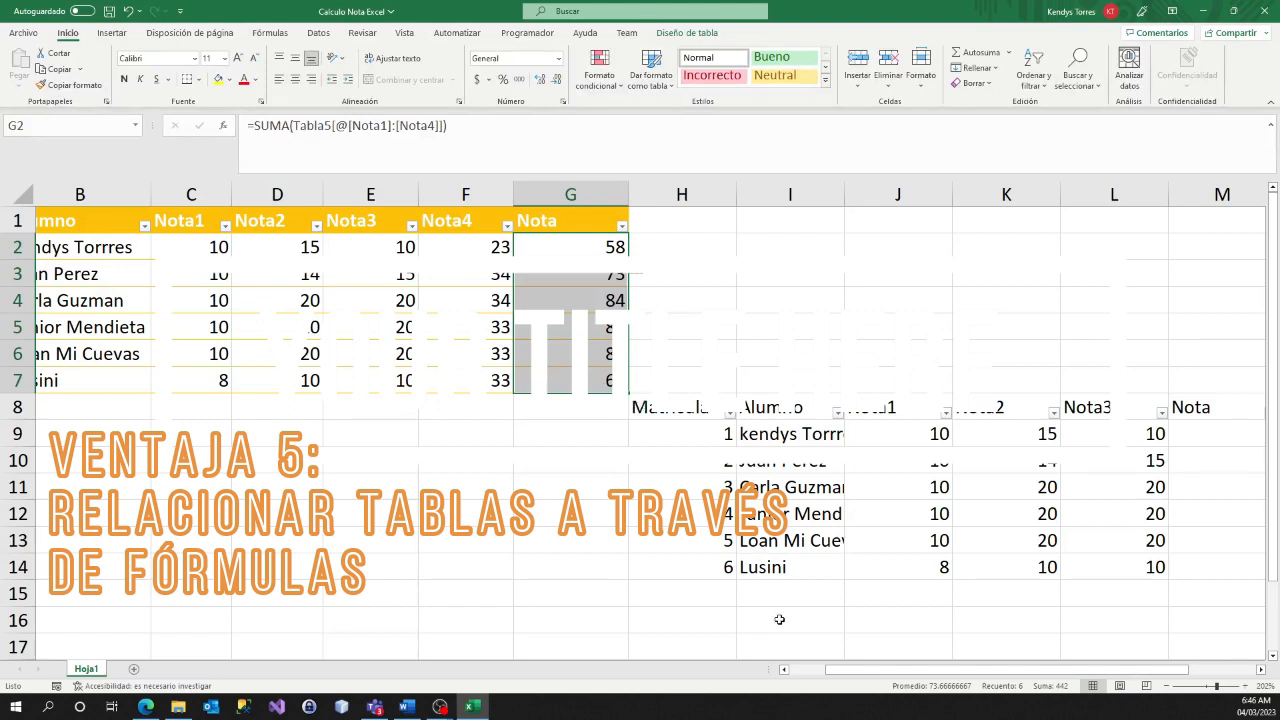
Enter =SUMA(J9:L9) in M9 of the plain range and fill the formula down its Nota column to M14
drag(845, 670, 905, 670)
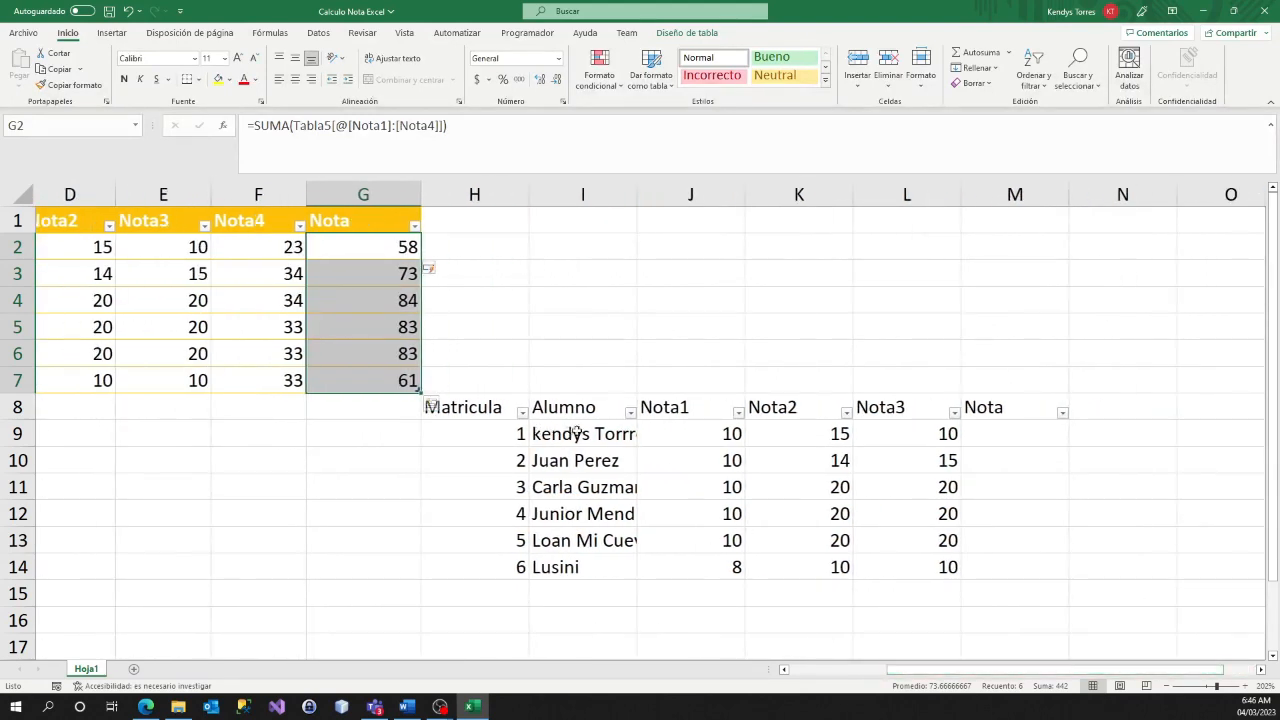
click(999, 434)
text(=sum)
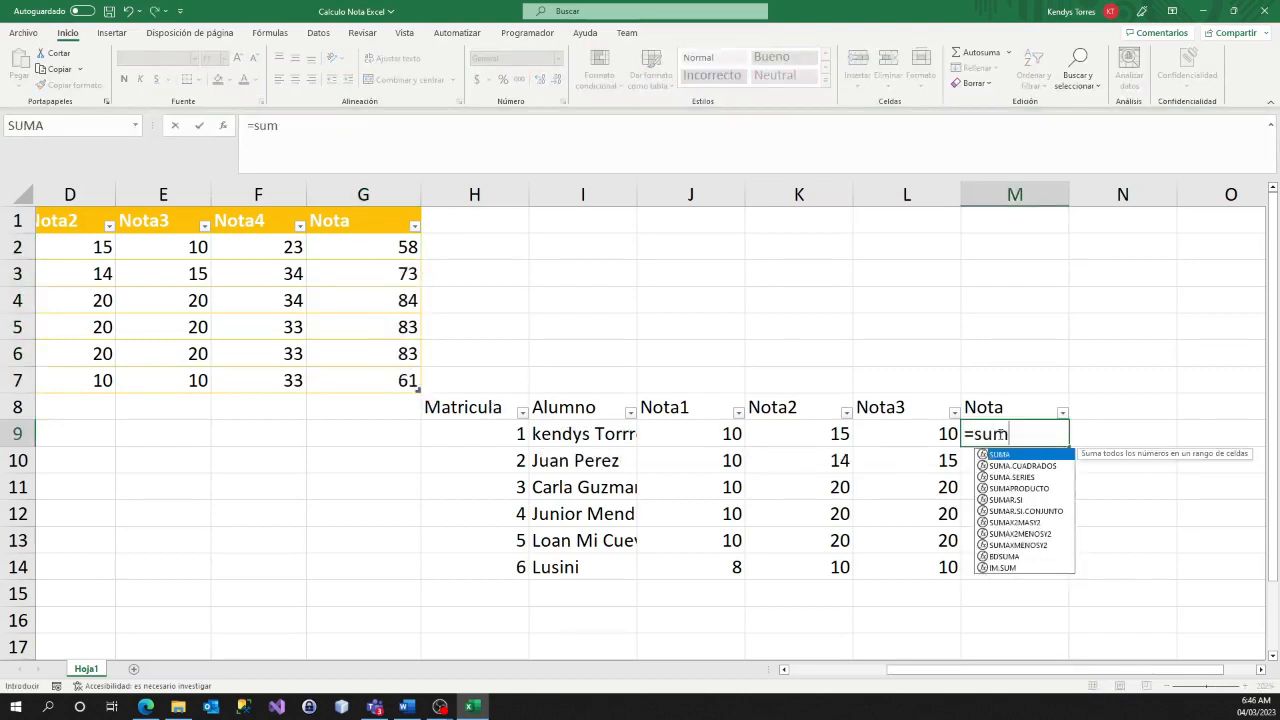
key(Tab)
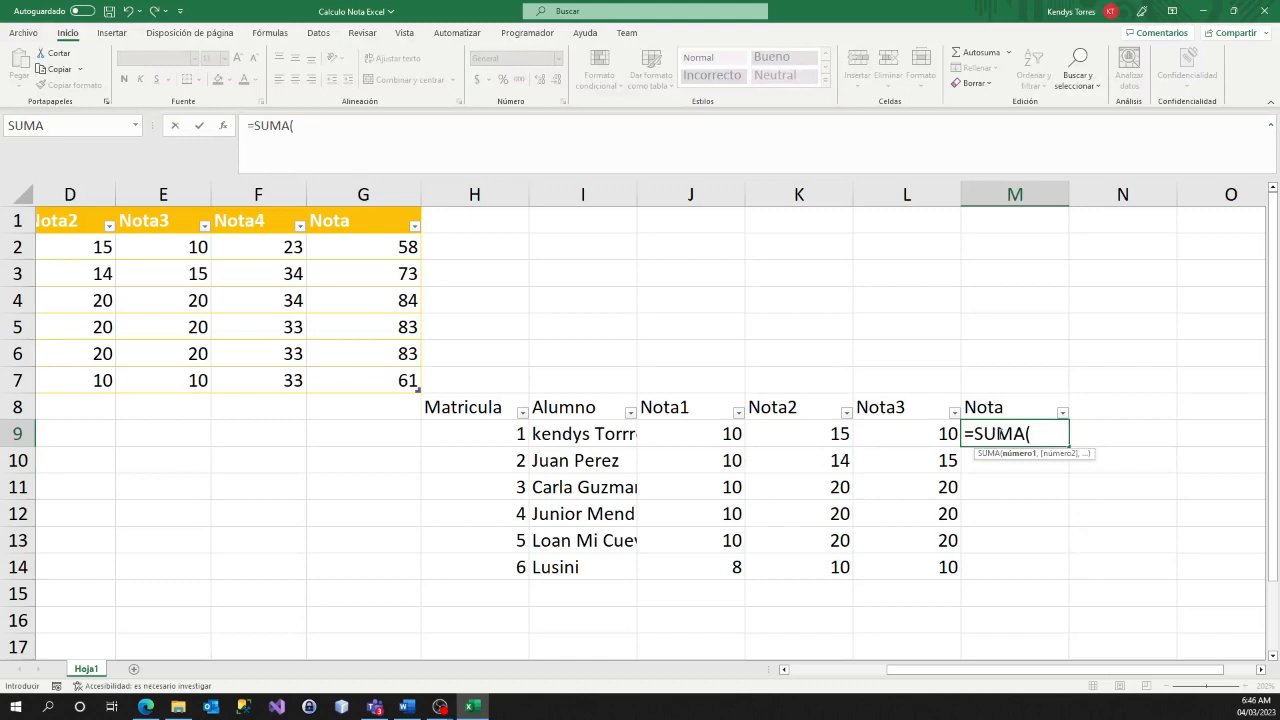
drag(723, 432, 899, 437)
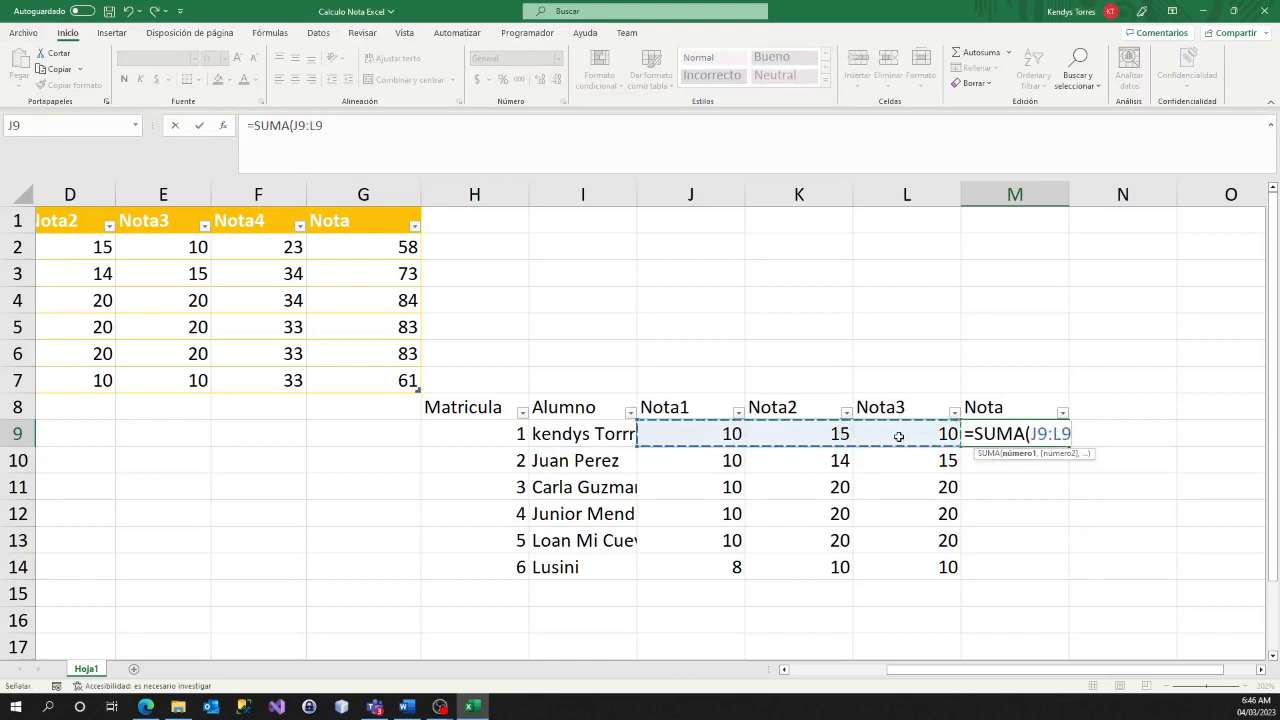
text())
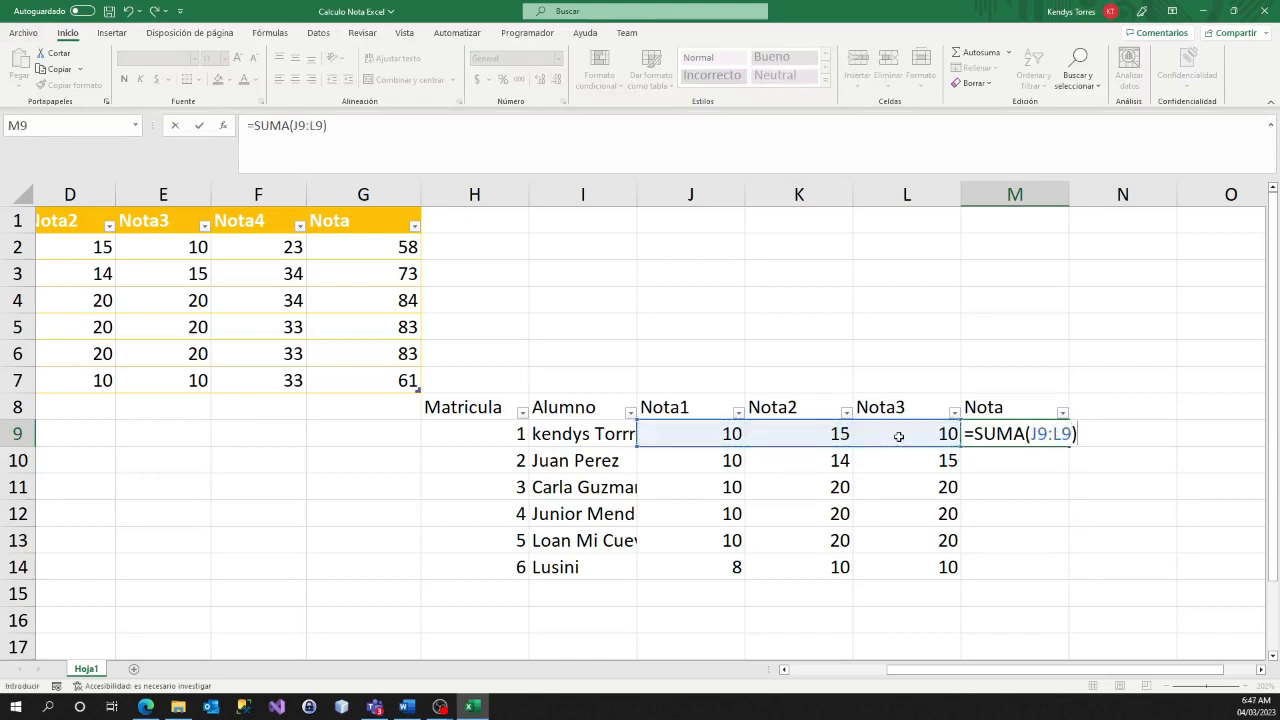
key(Return)
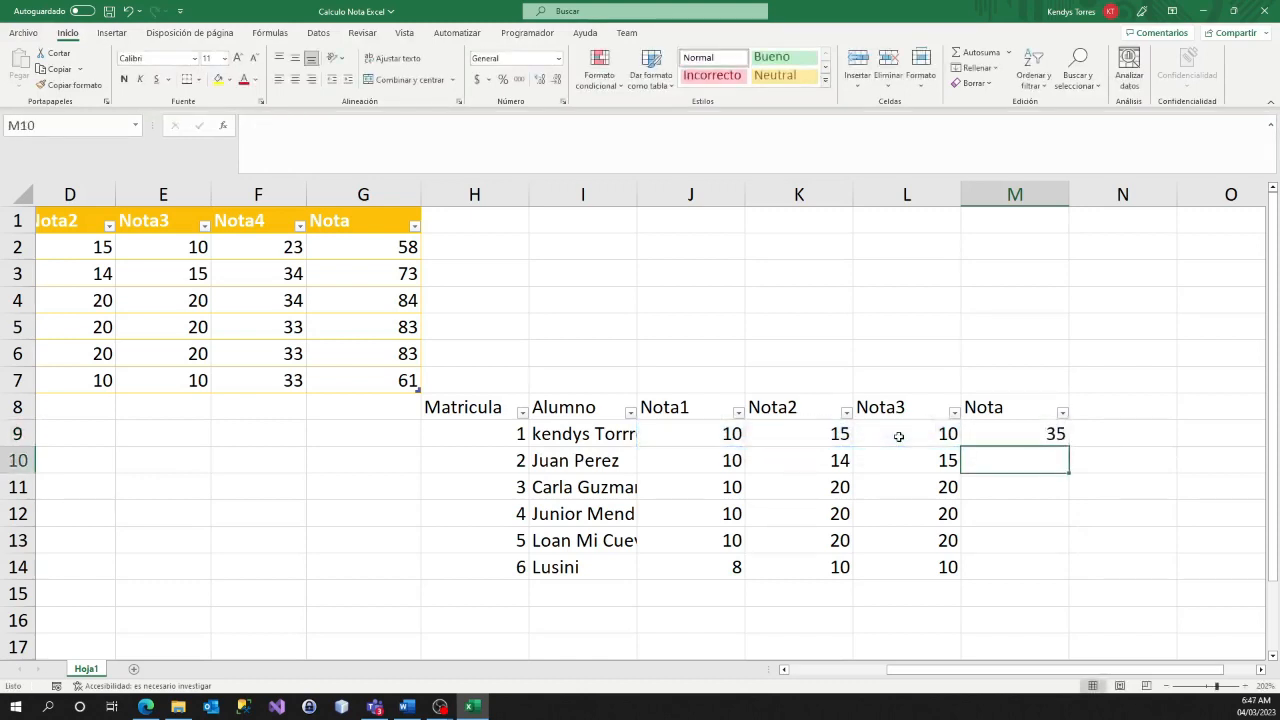
click(1013, 432)
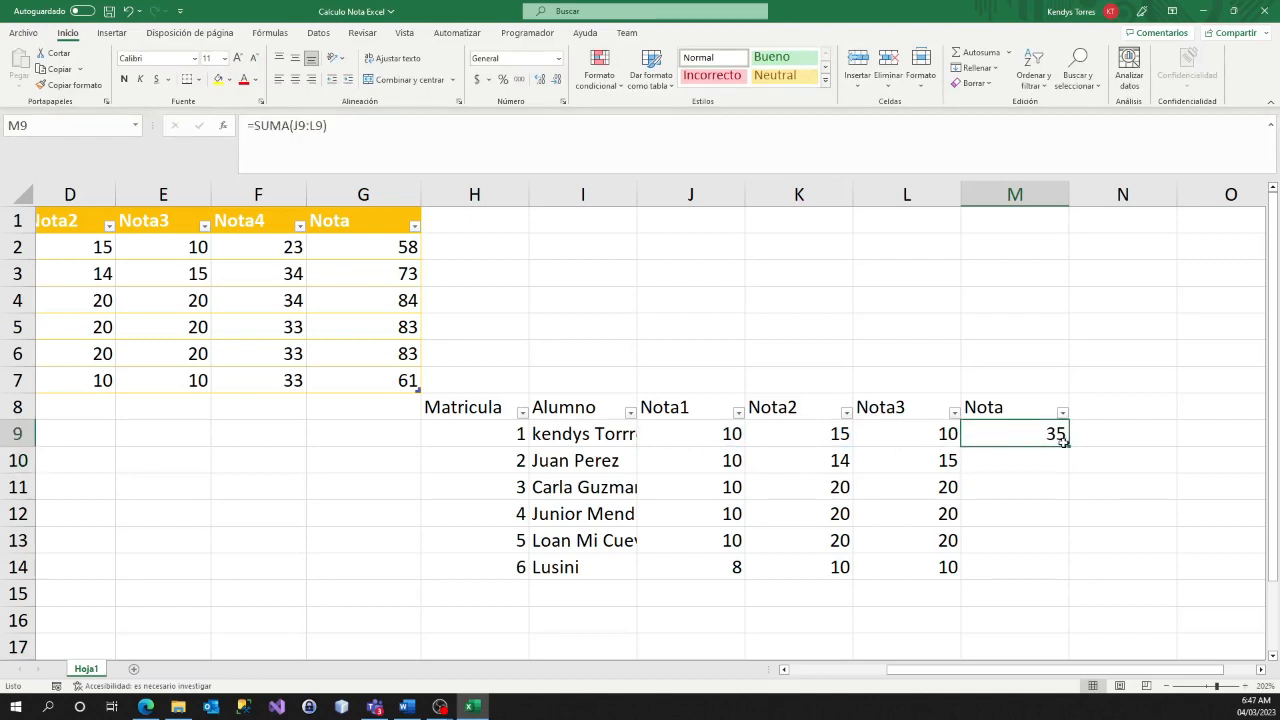
drag(1069, 448, 1054, 572)
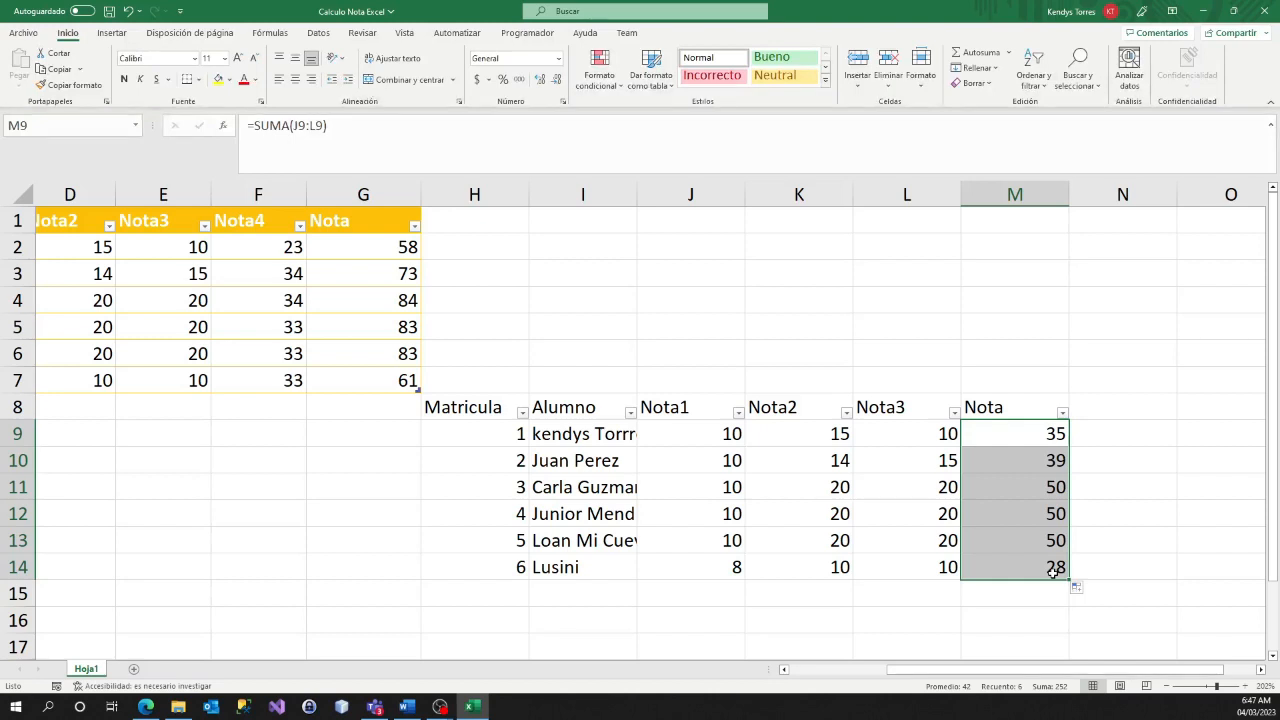
Start a new record in row 15 of the plain range with Matricula 7 and the student's first name
click(509, 593)
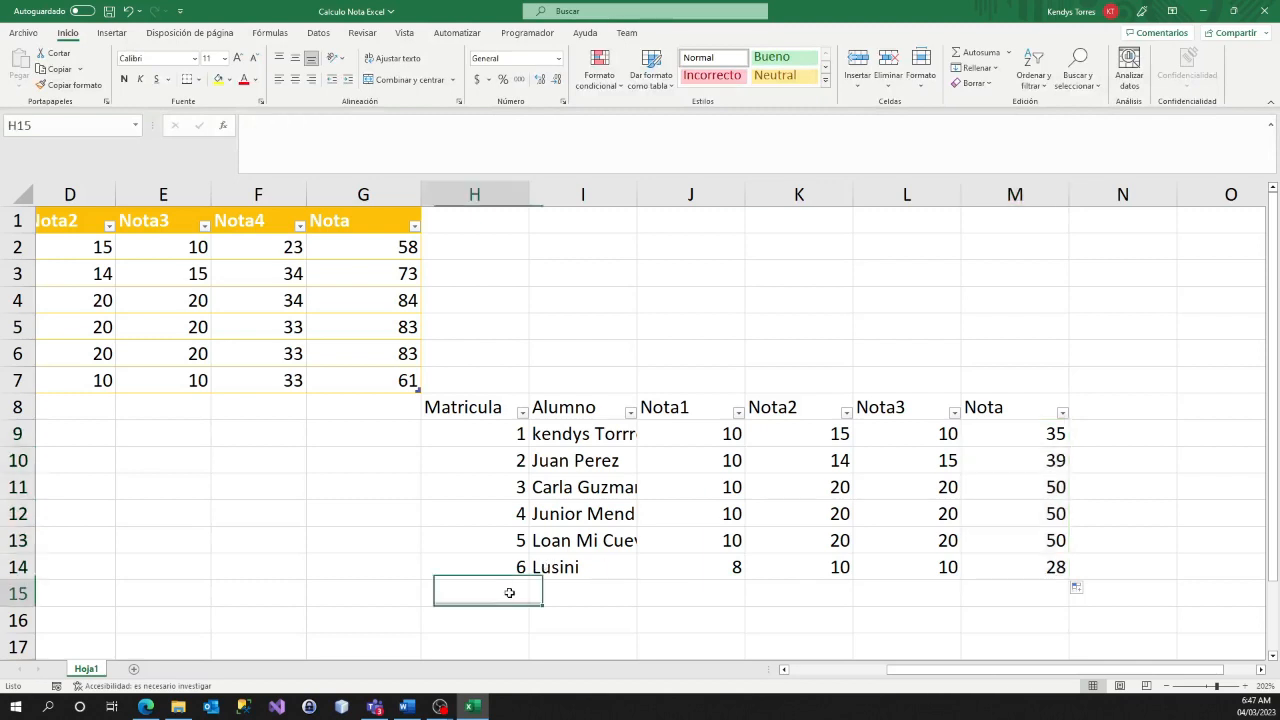
text(7)
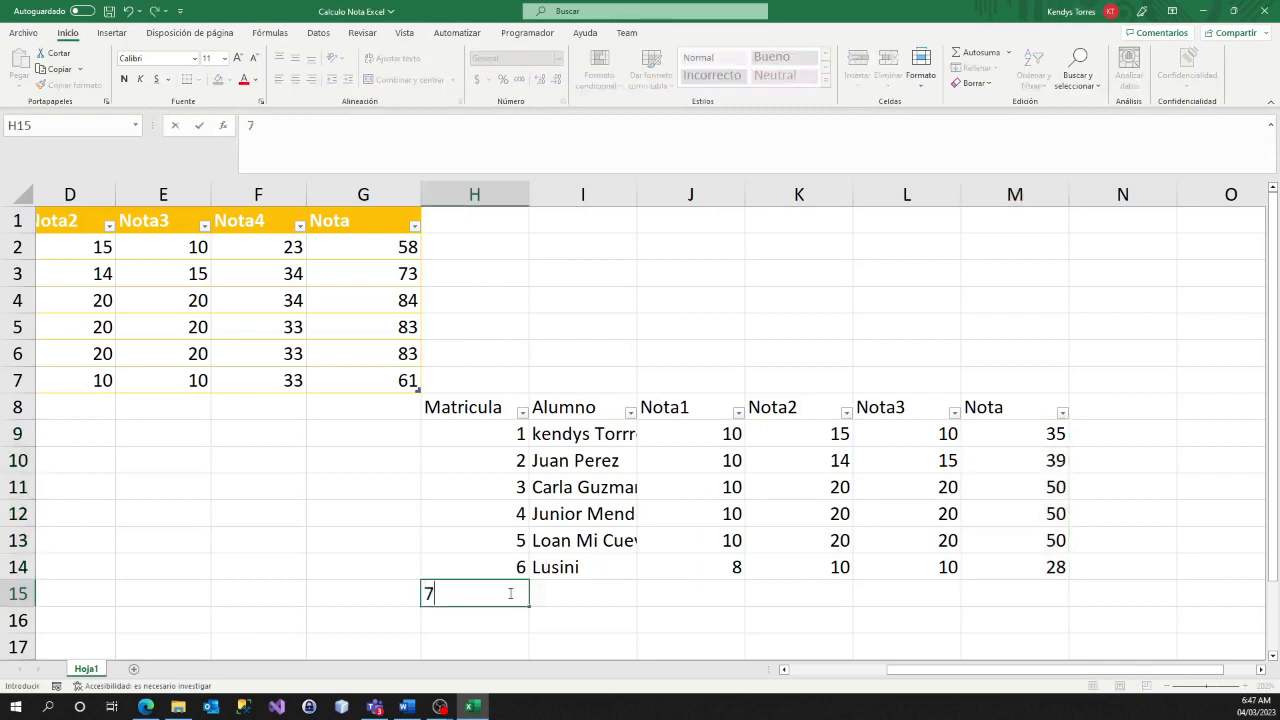
click(577, 591)
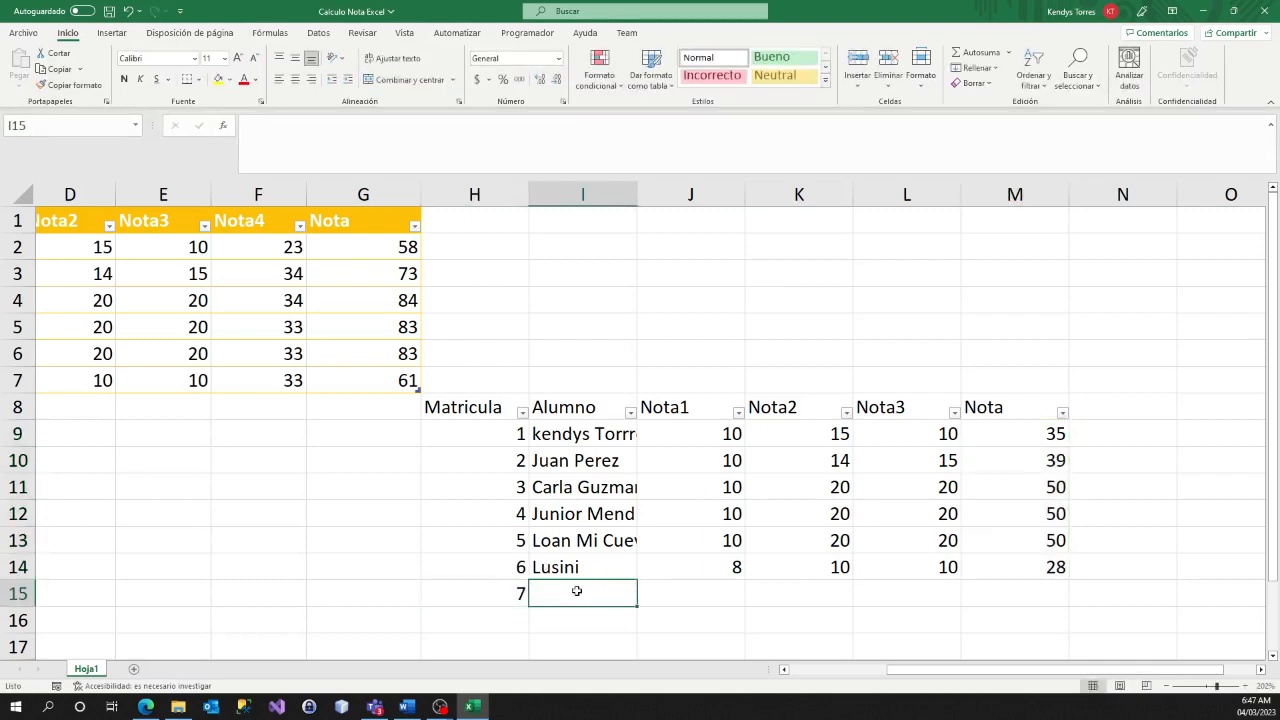
text(juan )
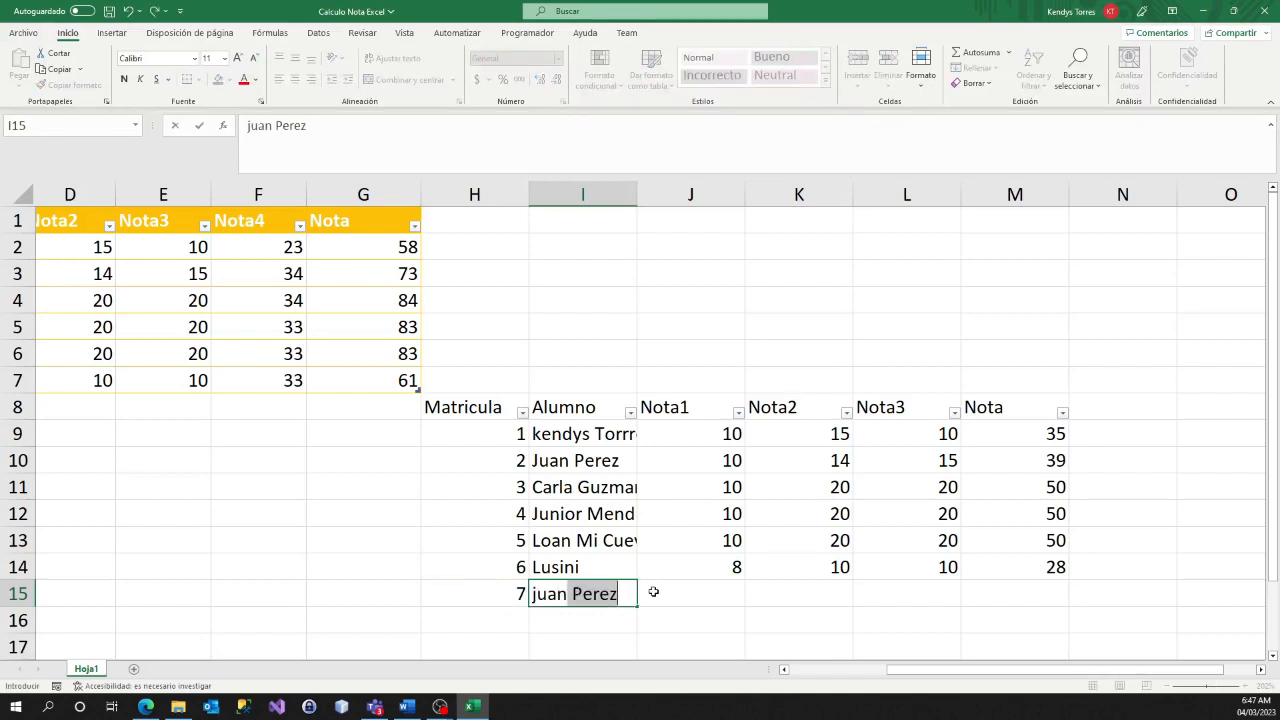
text(s)
Enter 33 for Nota1, Nota2 and Nota3 in J15:L15 and select the record's Nota cell M15
click(686, 593)
text(3)
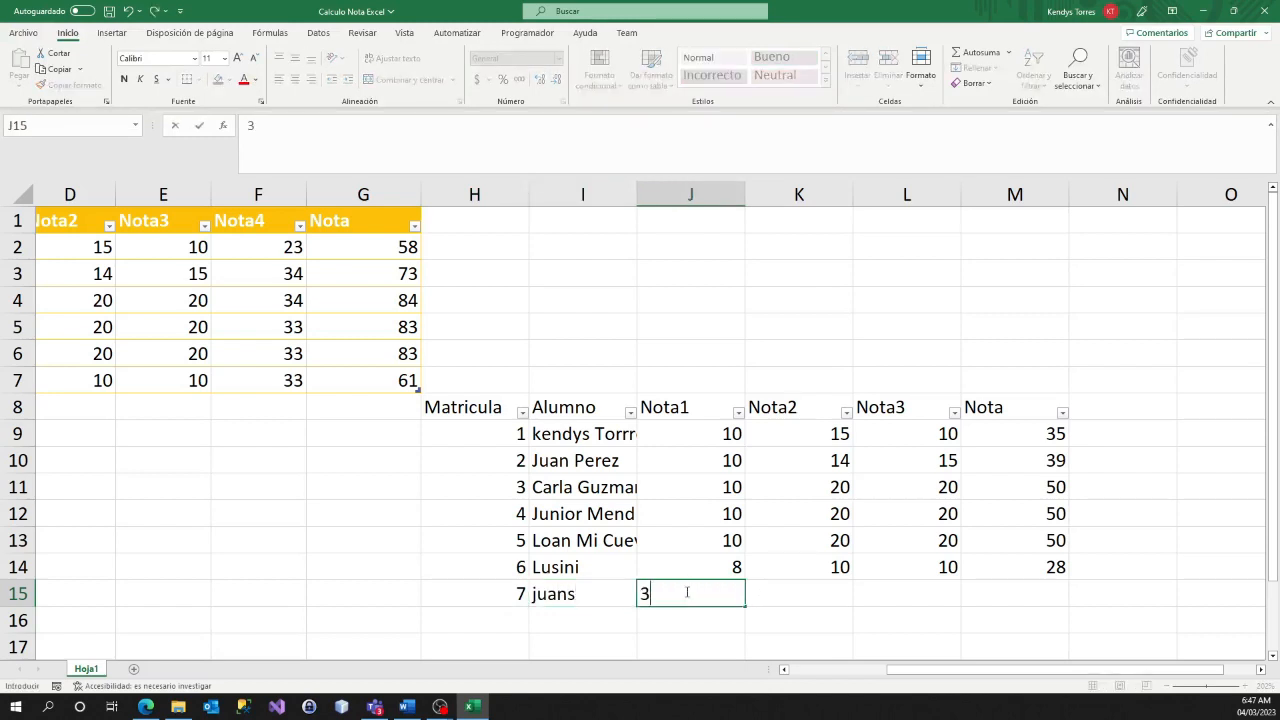
text(3)
click(776, 594)
text(33)
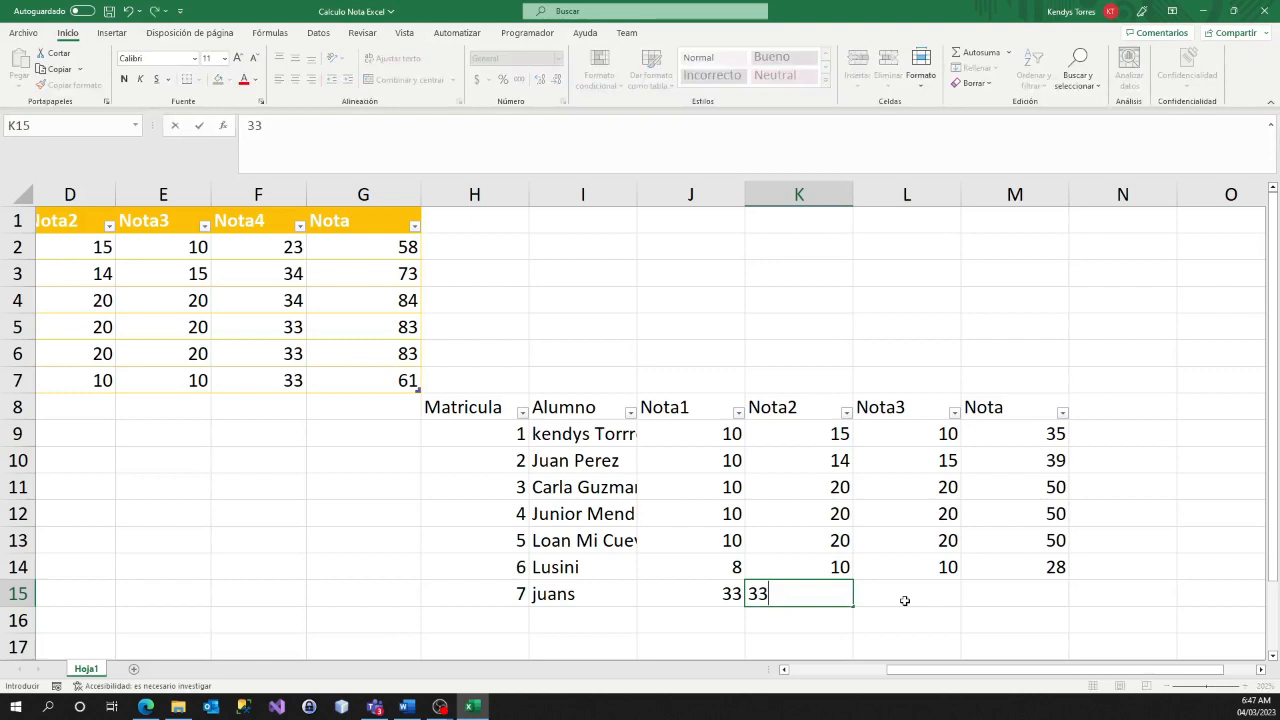
click(906, 598)
text(33)
click(1008, 591)
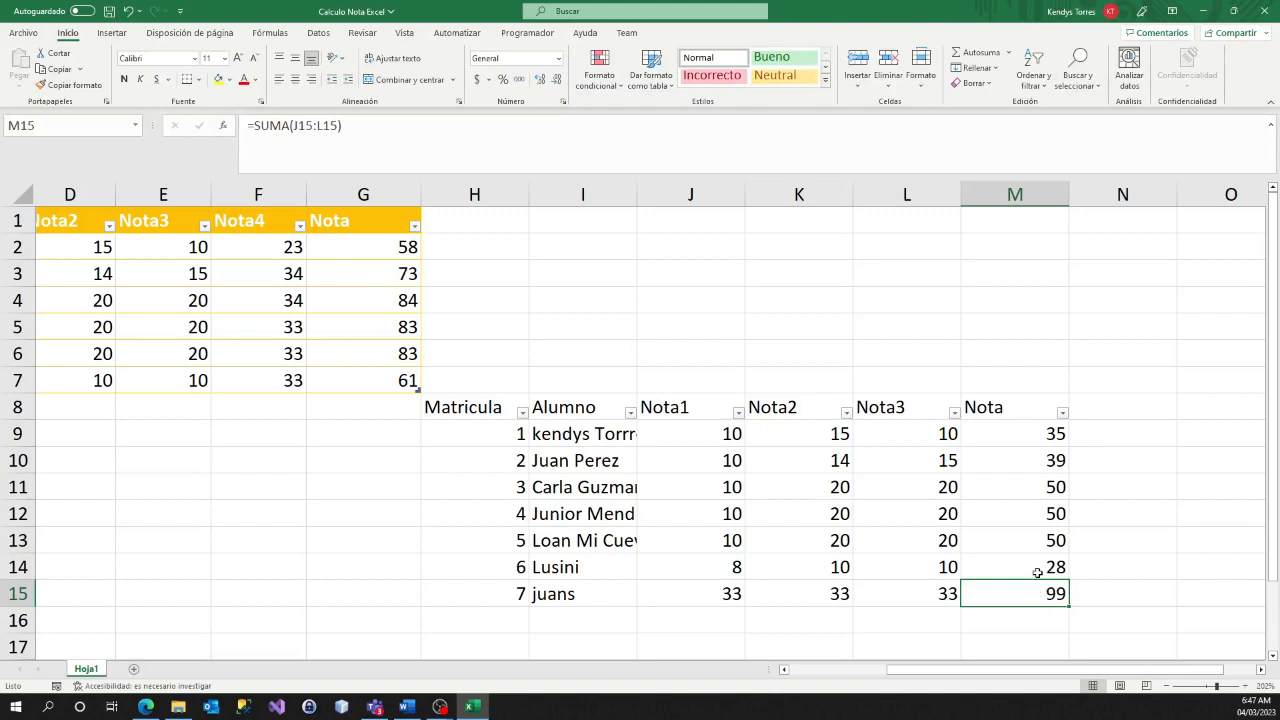
click(982, 620)
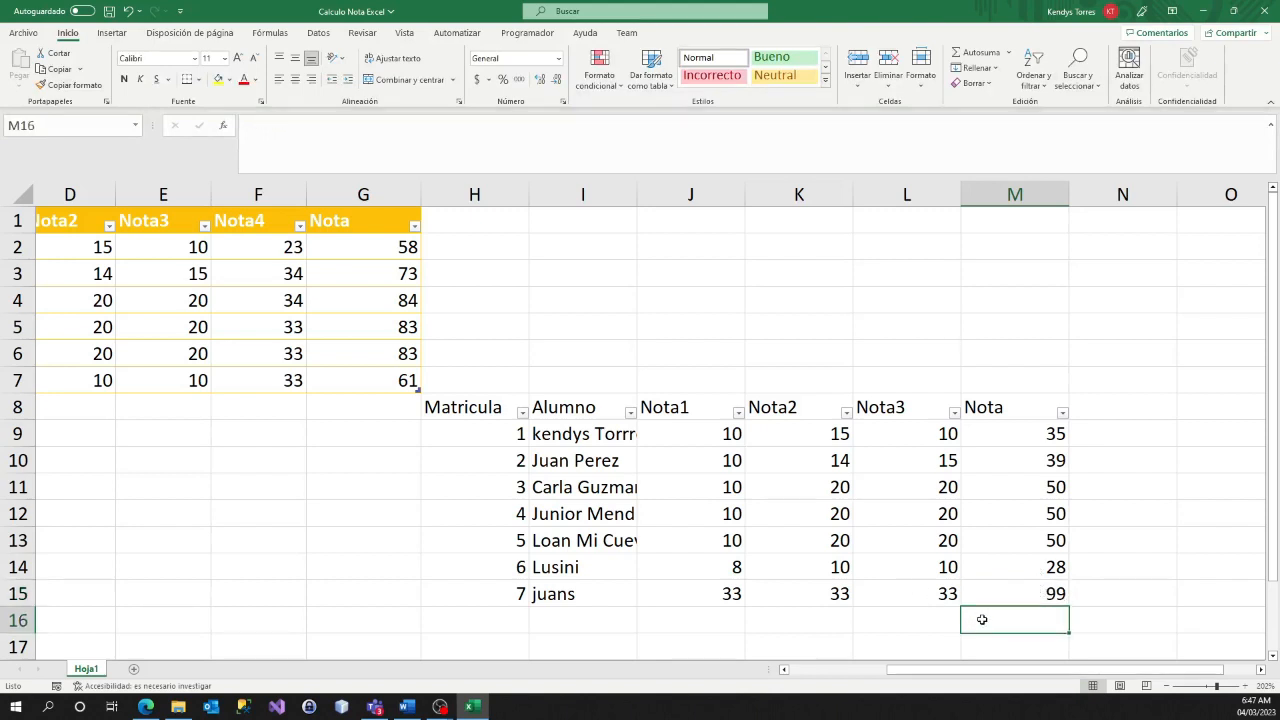
click(918, 618)
text(e)
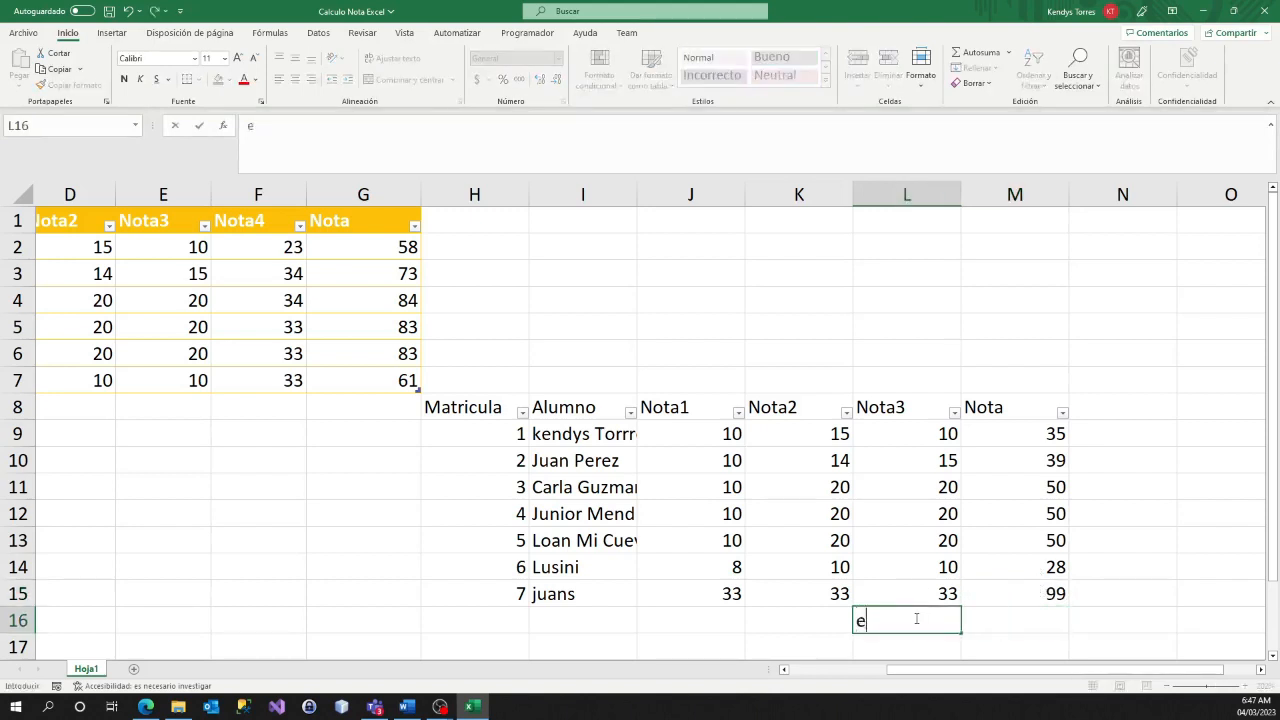
key(BackSpace)
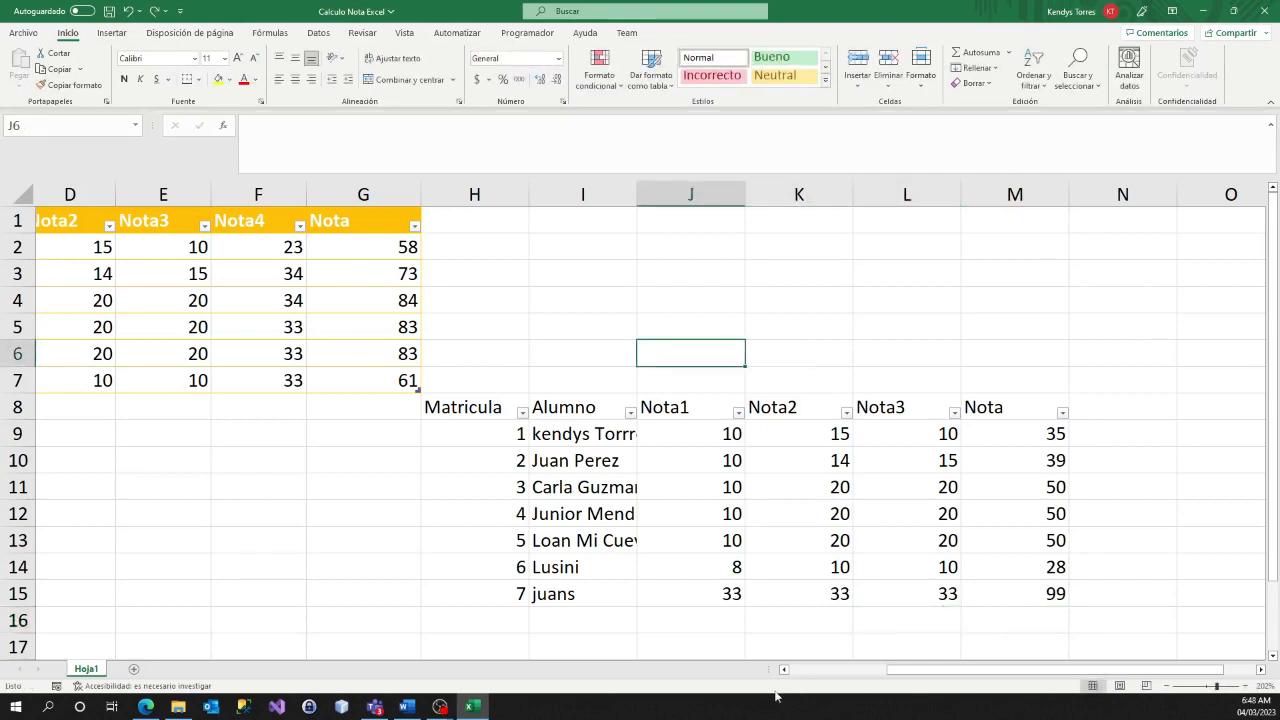
Start a new record directly below the table in row 8 with Matricula 7 and the student's first name
drag(886, 670, 746, 648)
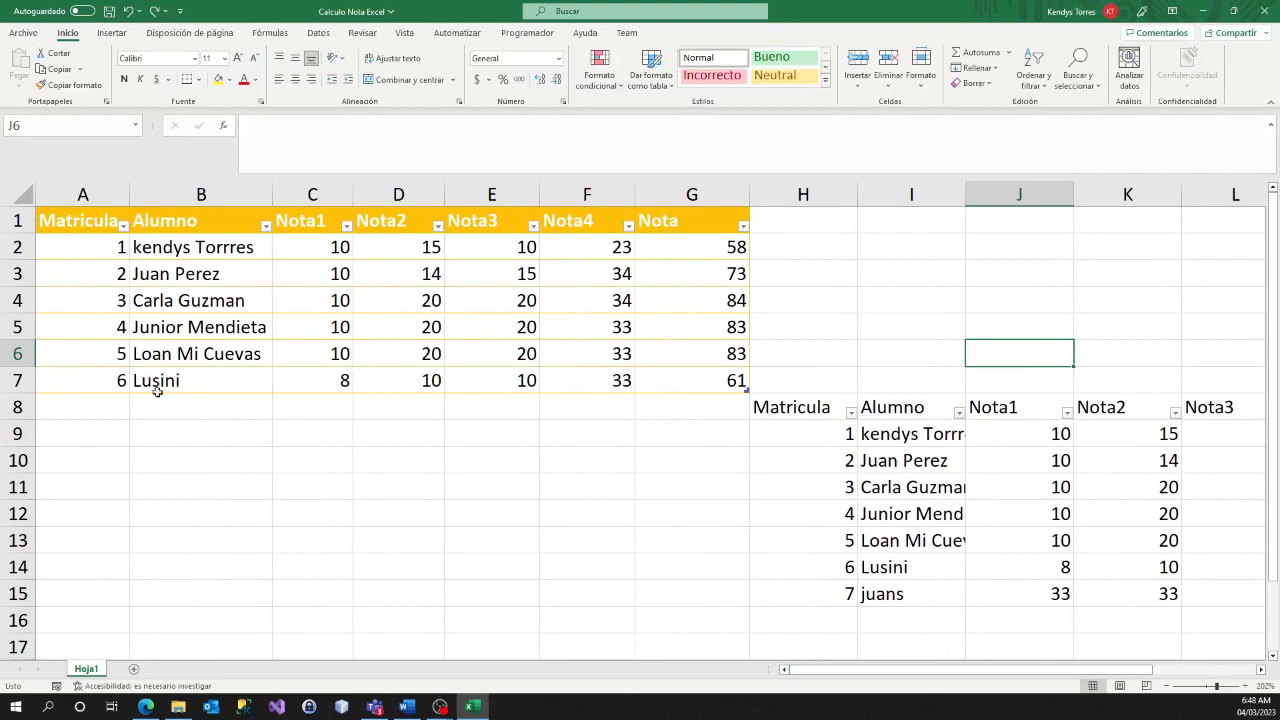
click(117, 380)
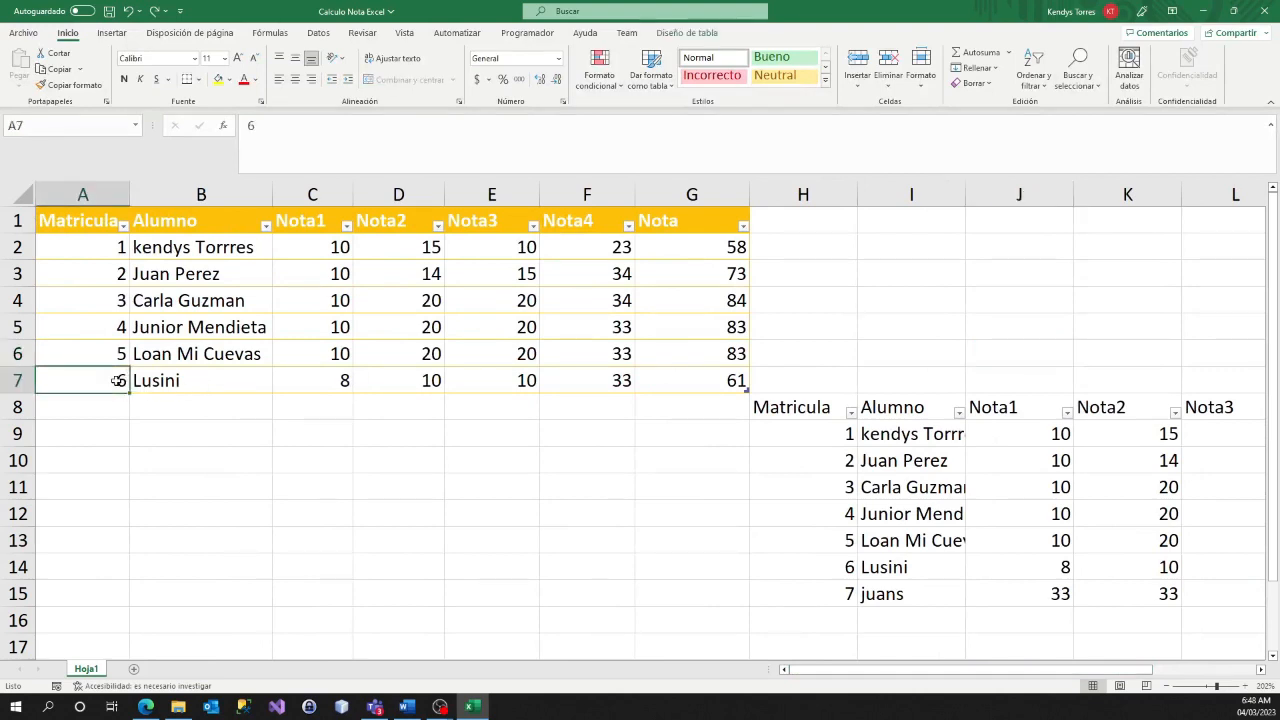
key(Return)
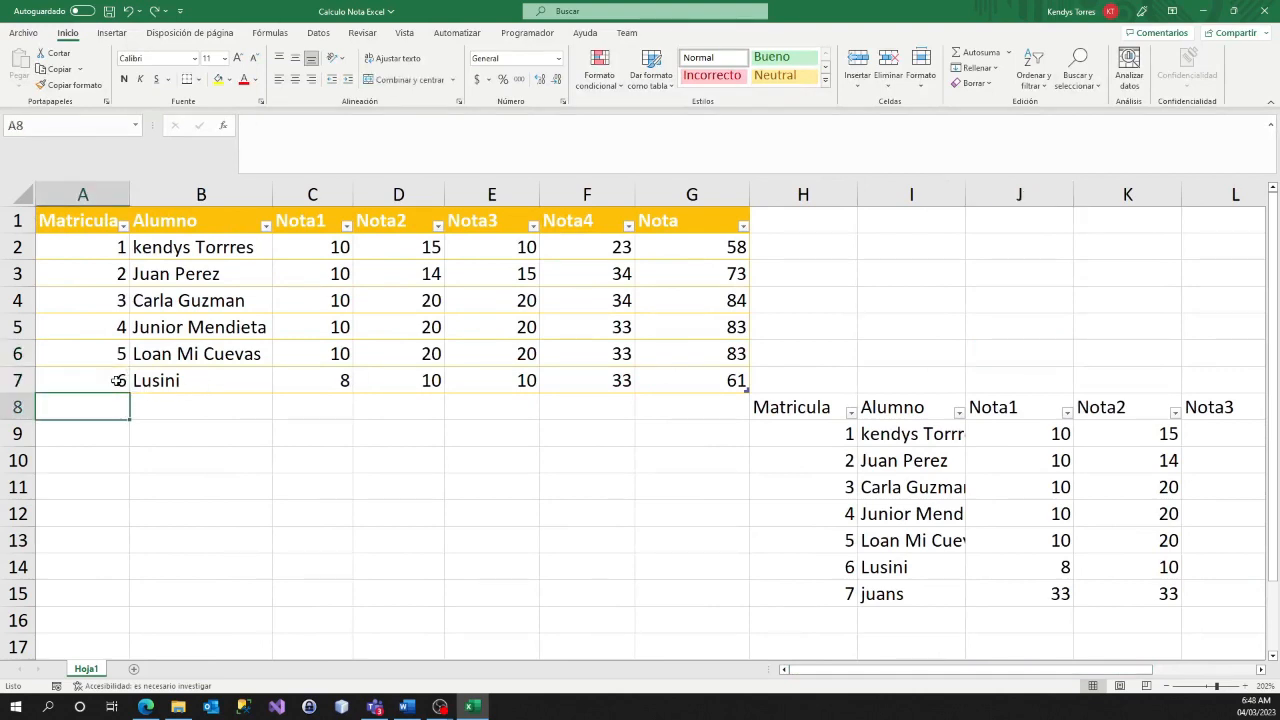
text(7)
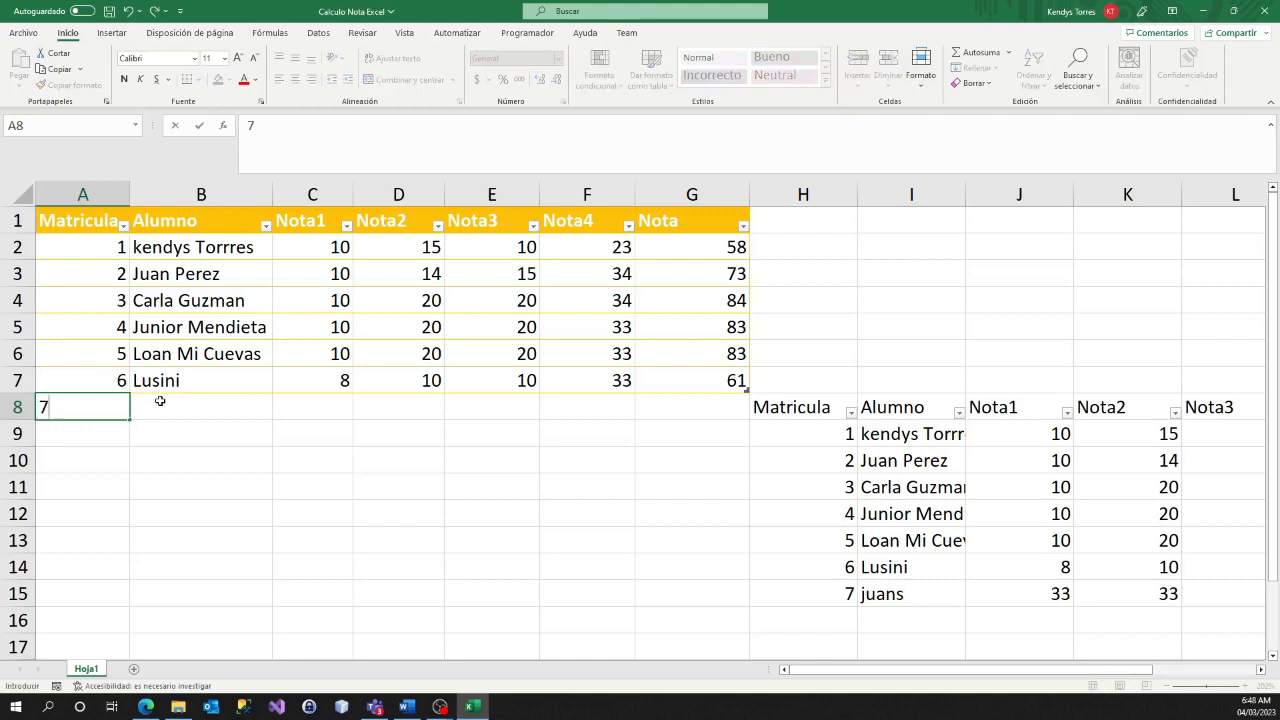
click(160, 401)
text(Pedro)
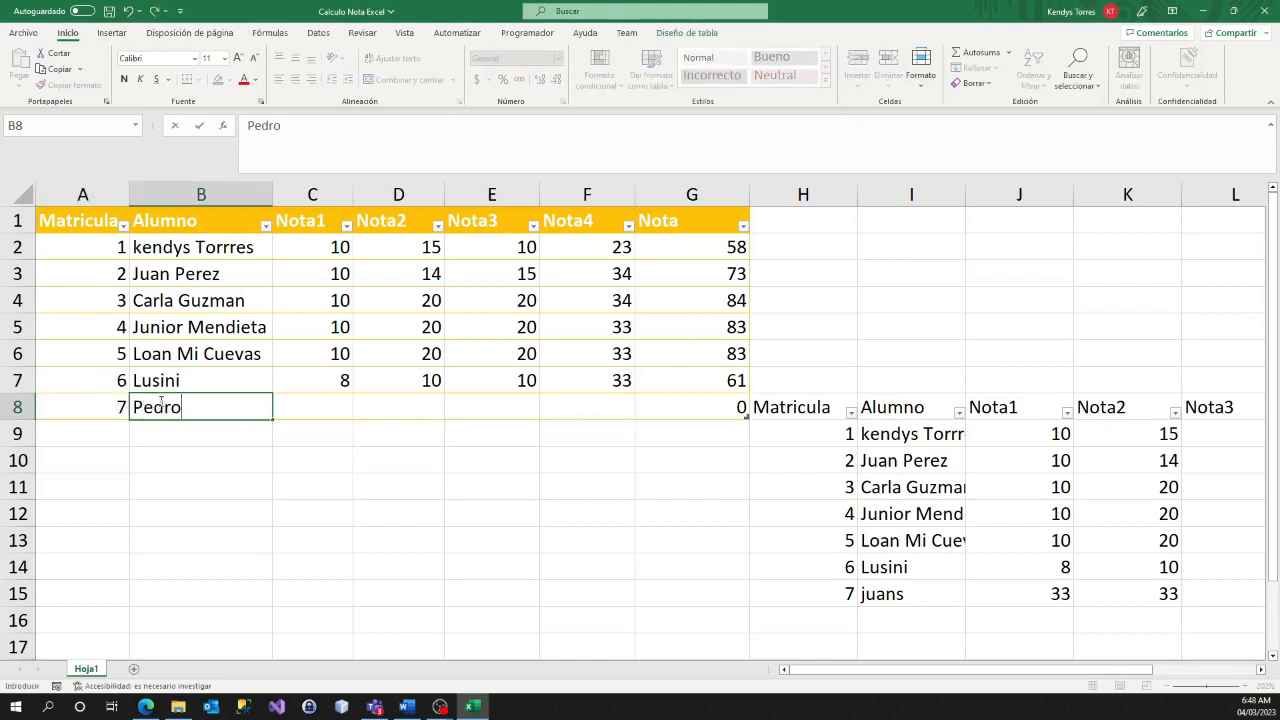
Enter the new table record's grades 43, 34, 34 and 34 in C8:F8 and select its Nota cell G8
click(298, 410)
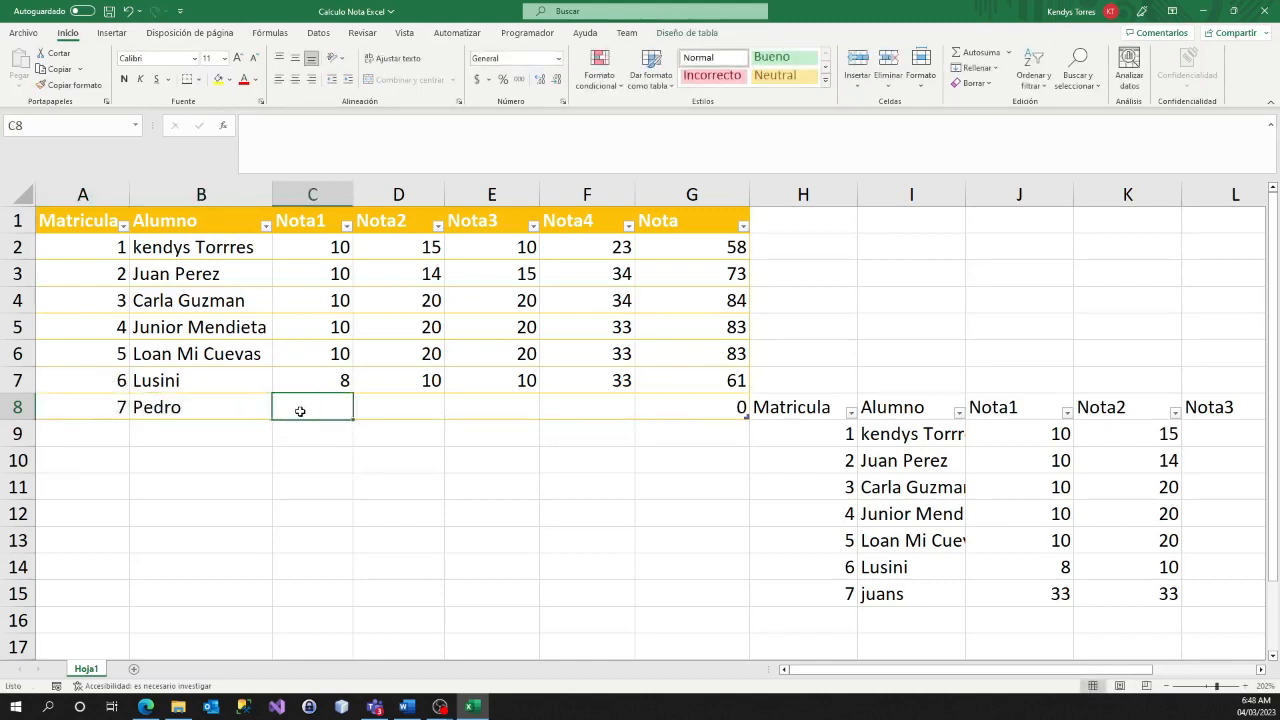
text(43)
click(361, 412)
text(34)
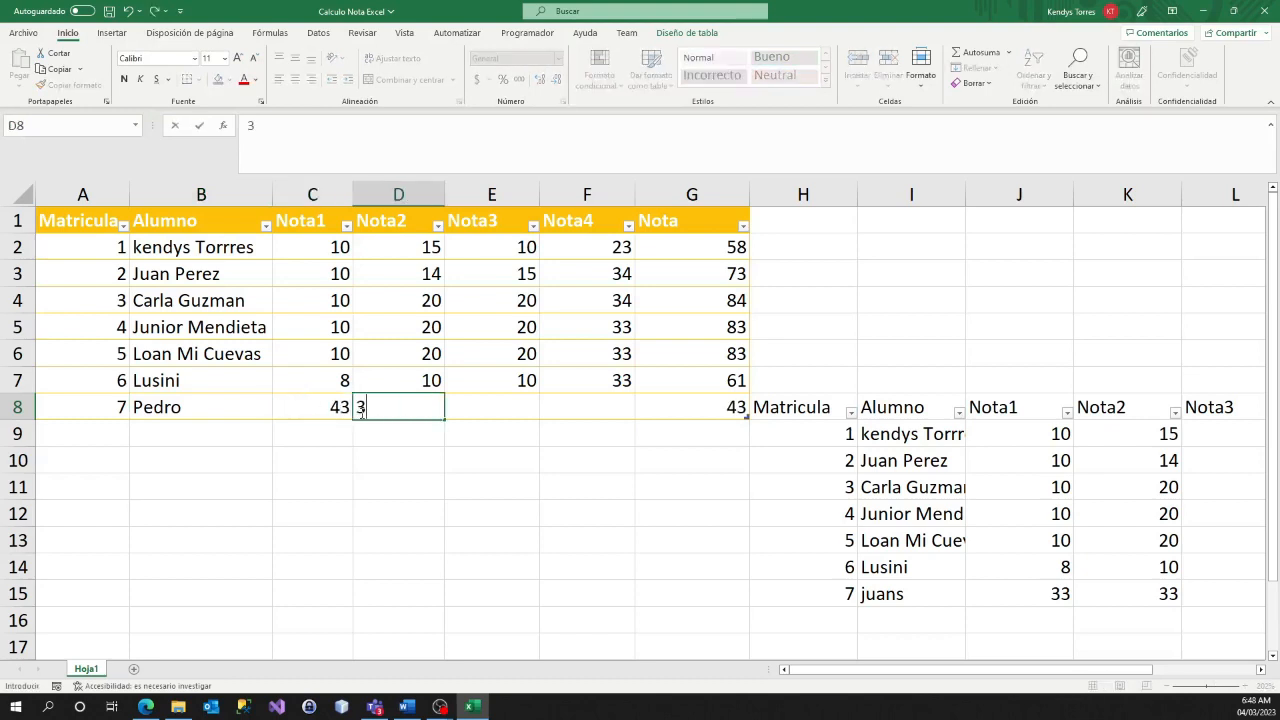
click(520, 411)
text(34)
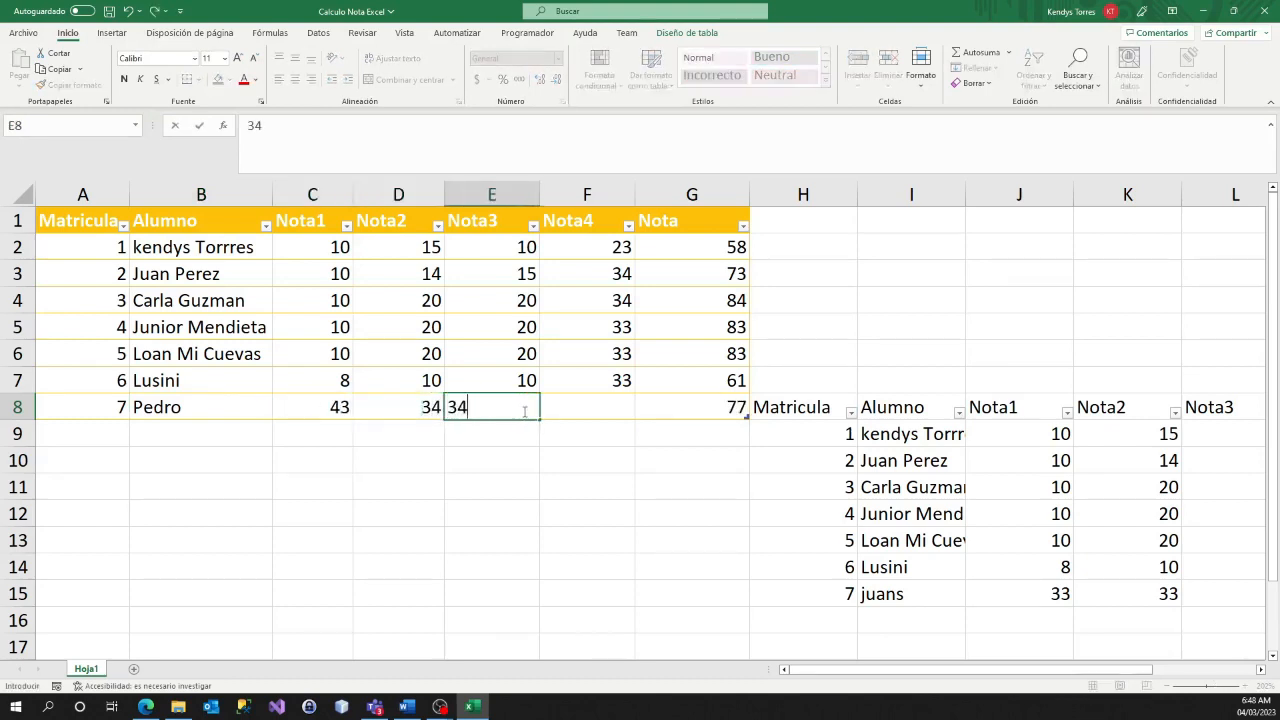
click(584, 408)
text(34)
click(672, 412)
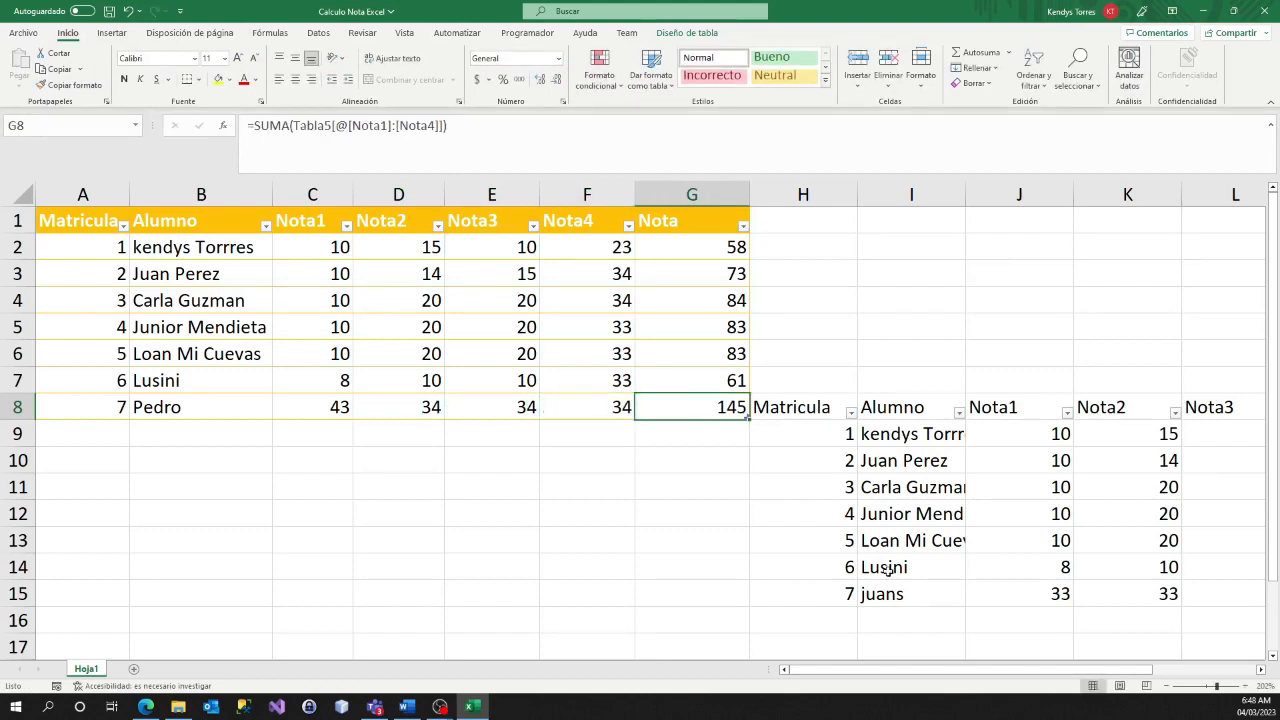
Inspect the formula in M9 of the plain range to compare it with the table's structured formula
scroll(887, 660, right, 3)
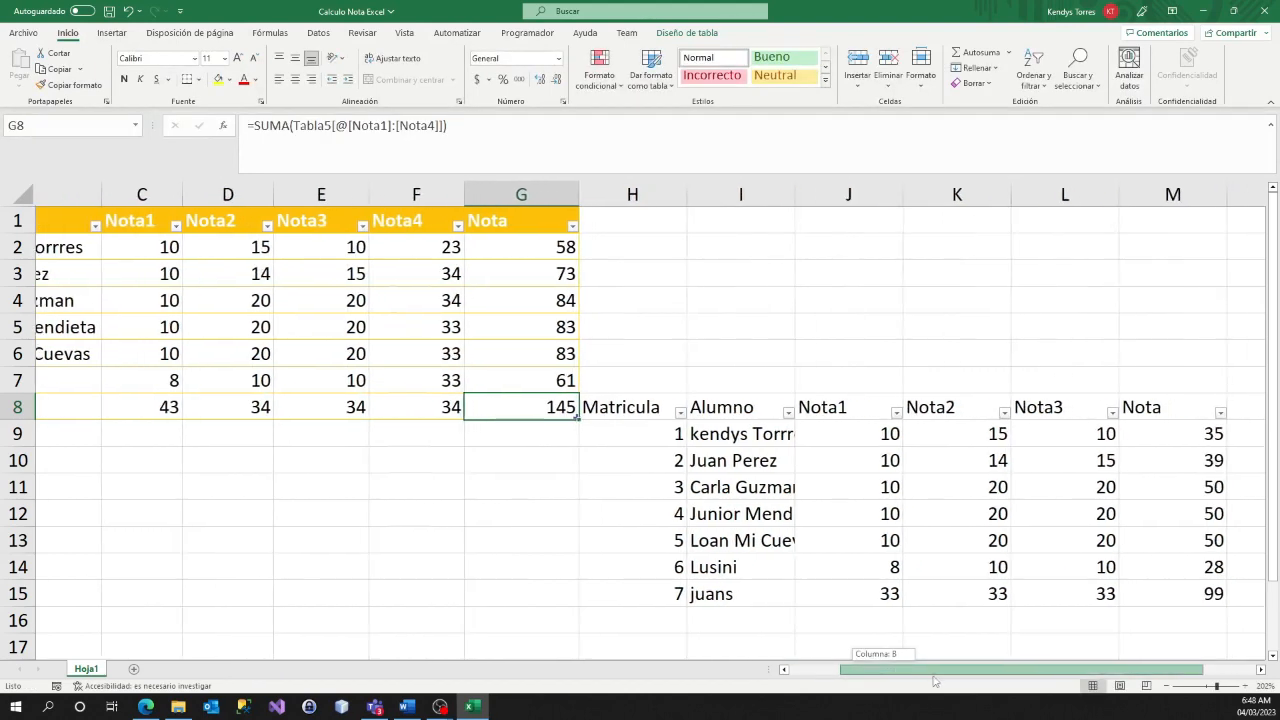
click(1186, 431)
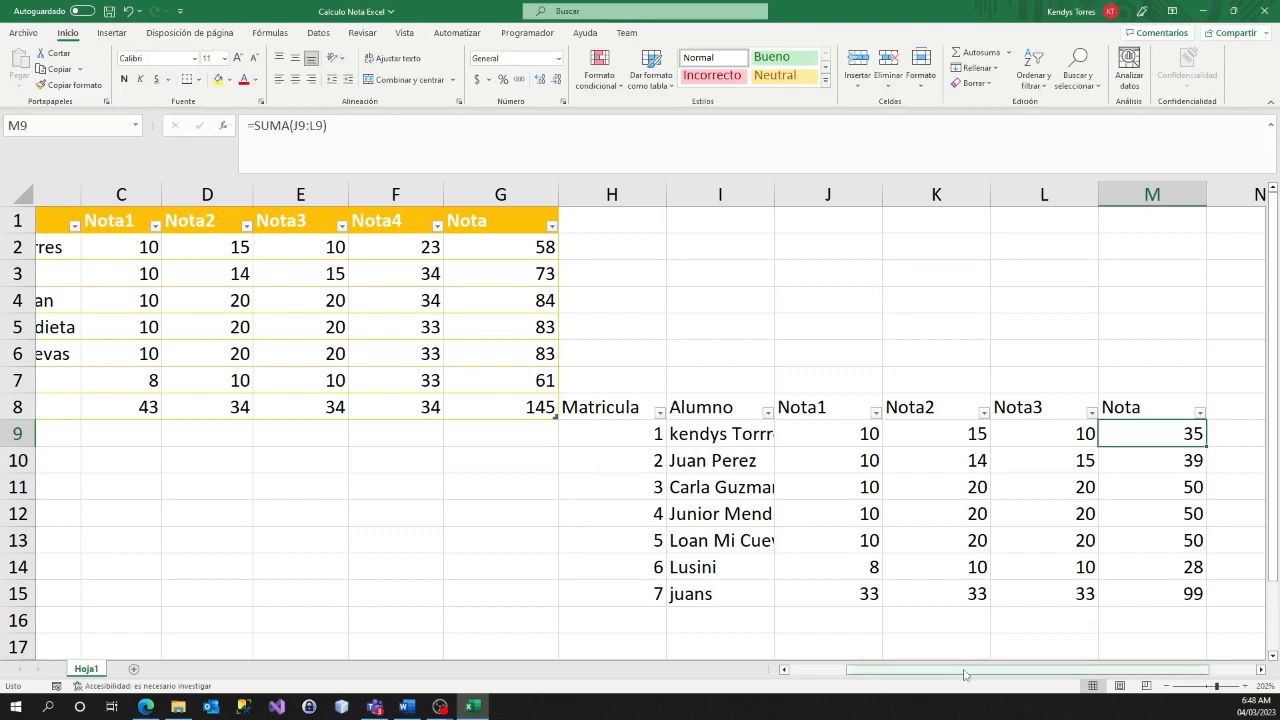
drag(964, 674, 901, 674)
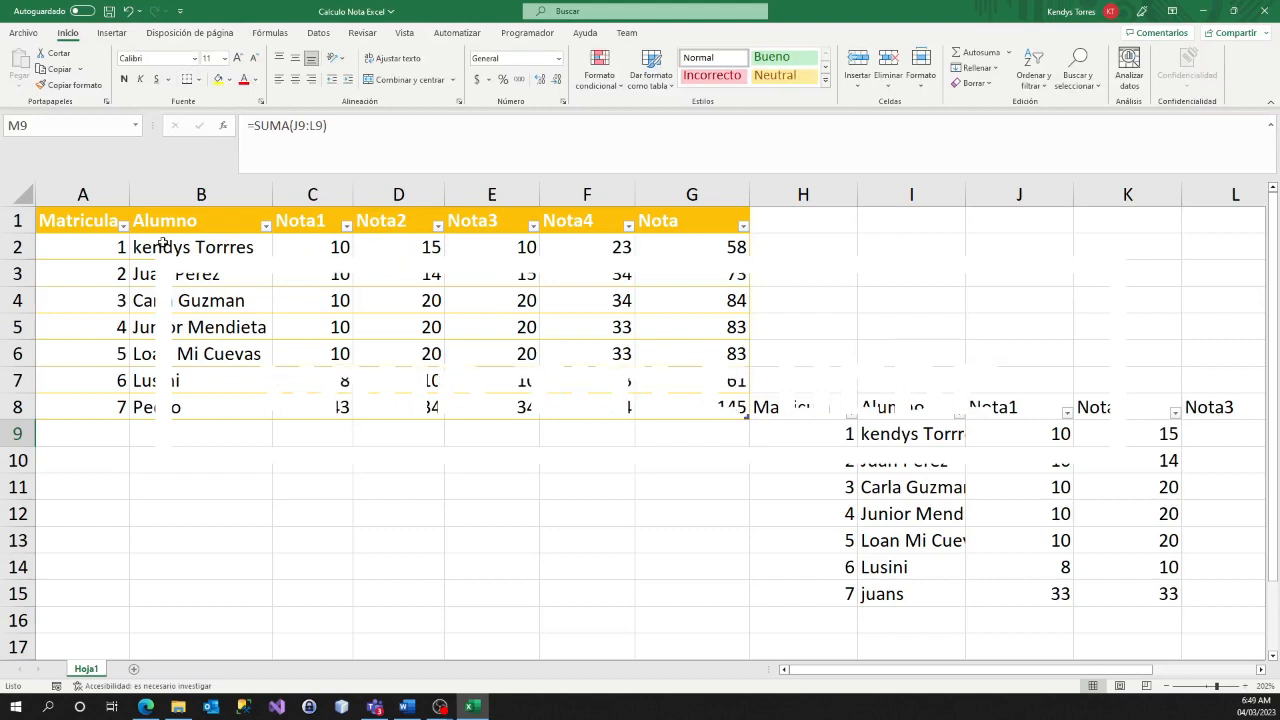
Add a total row (Fila de totales) to the grades table
click(102, 220)
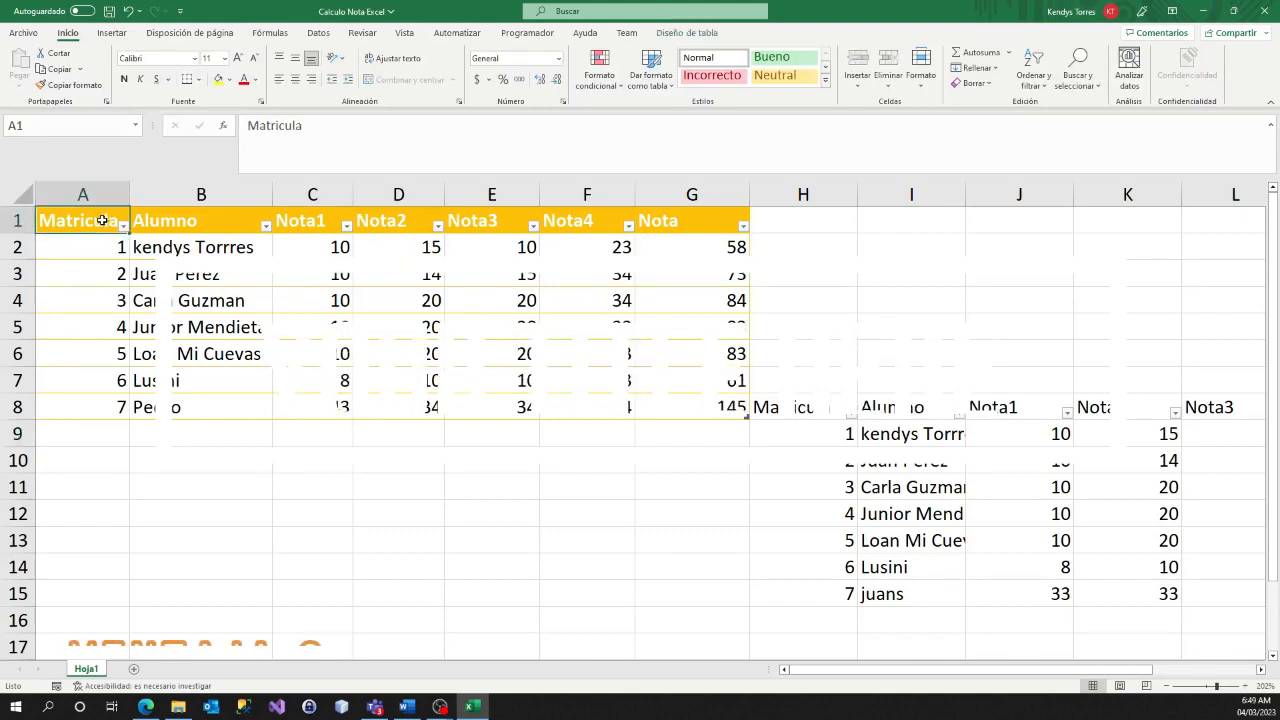
click(681, 36)
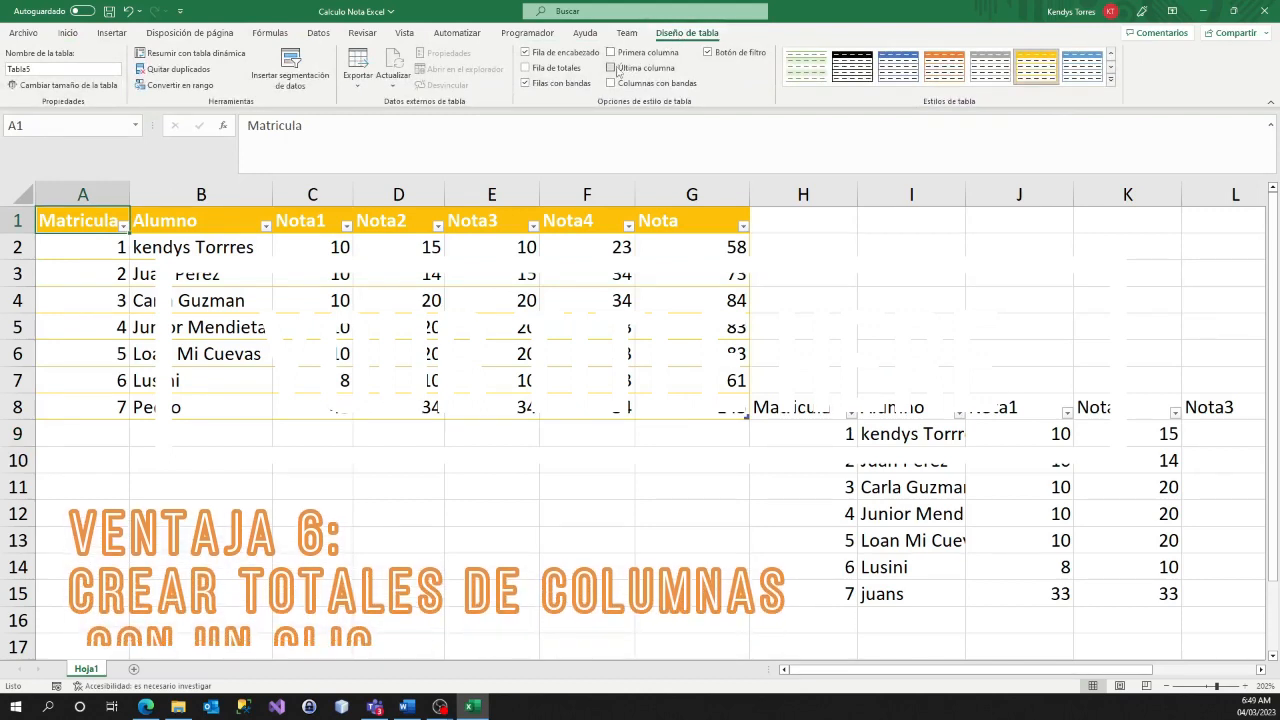
click(566, 69)
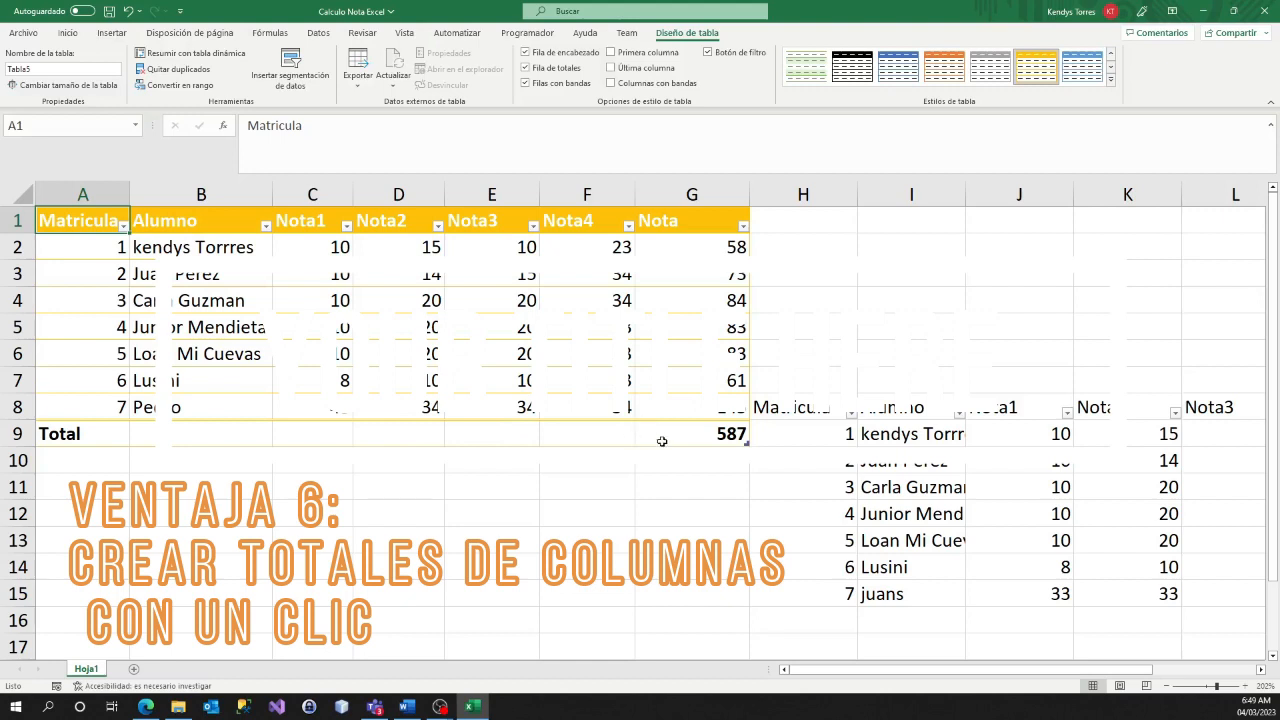
Try the Promedio and Recuento functions in the Nota column's total cell G9 and return it to Suma
click(706, 430)
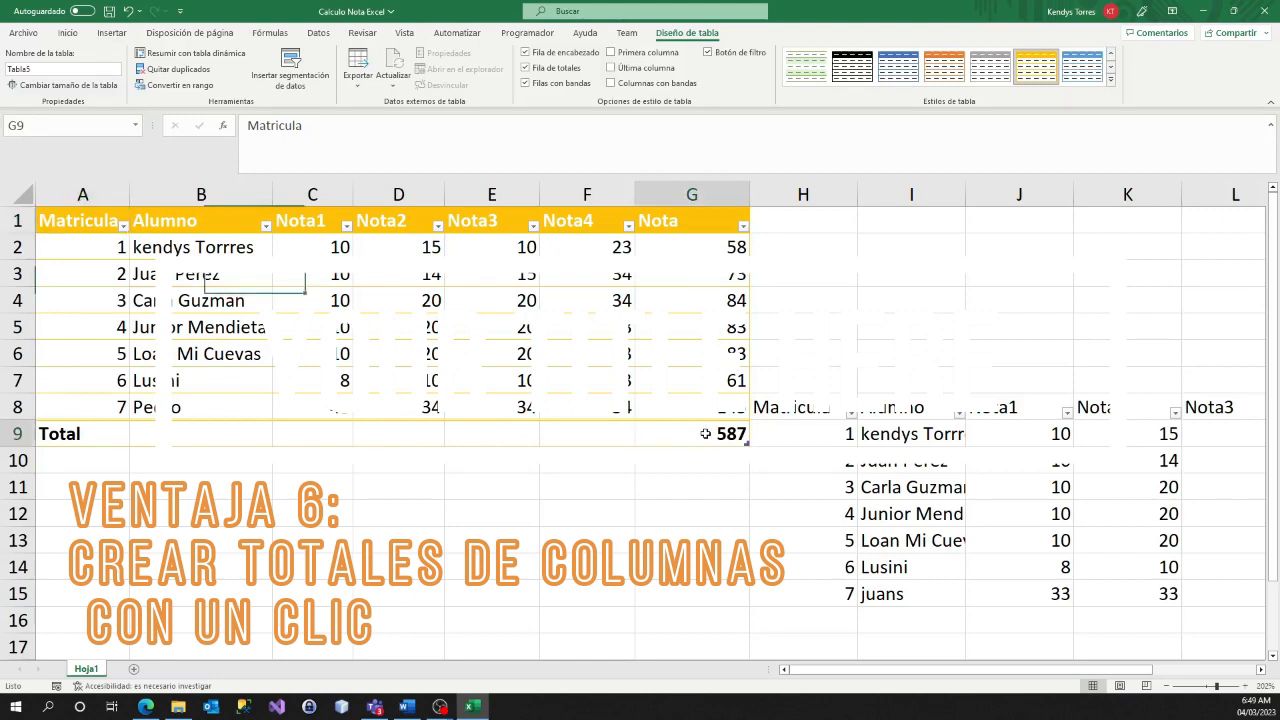
click(755, 440)
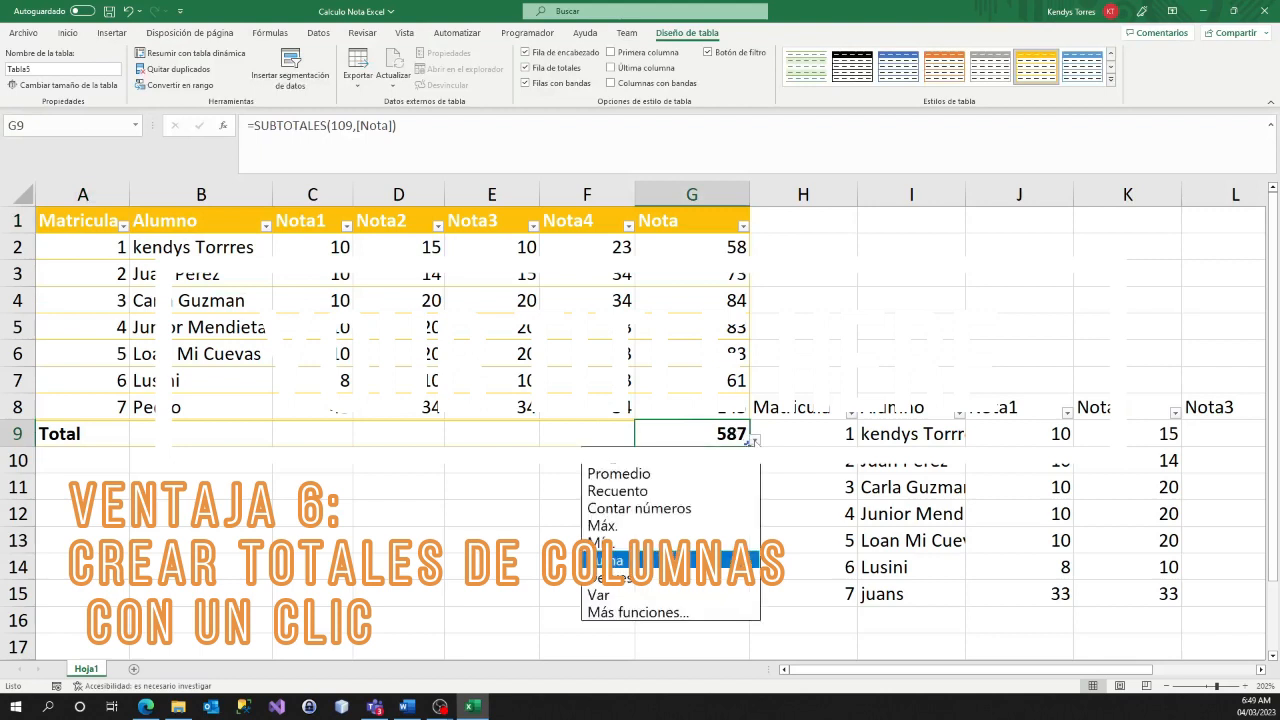
click(683, 470)
click(755, 440)
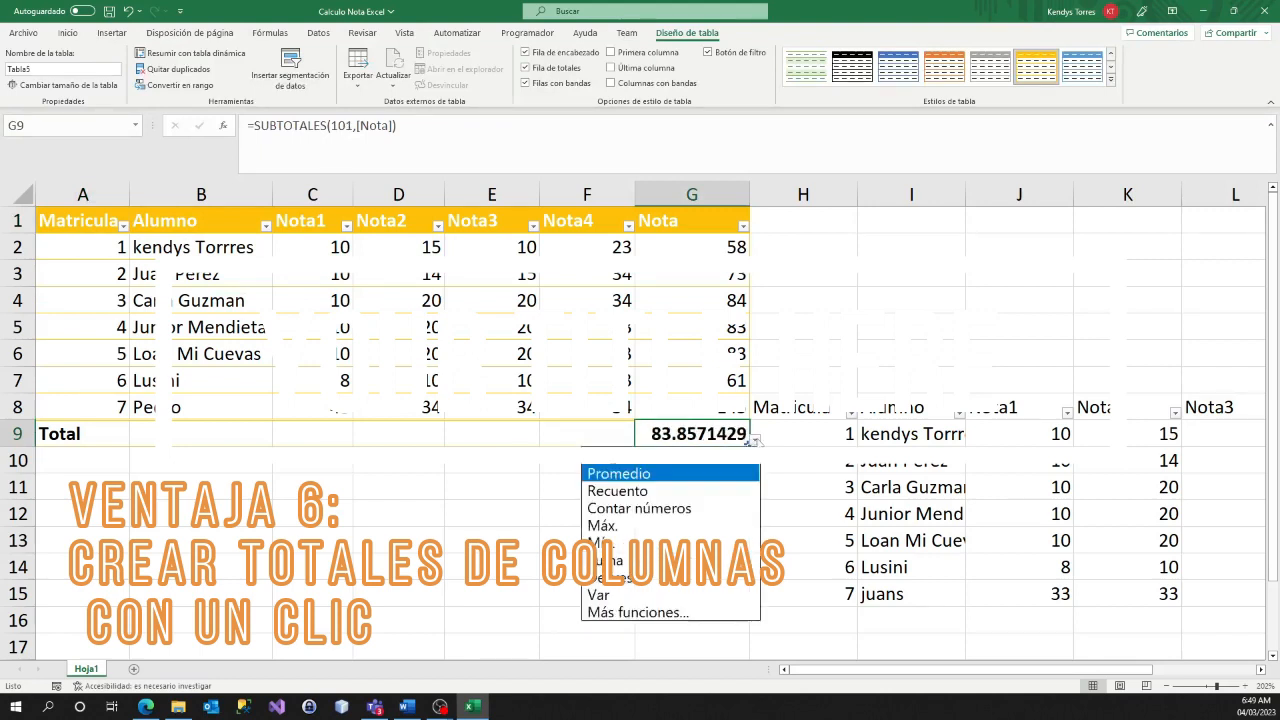
click(684, 489)
click(755, 440)
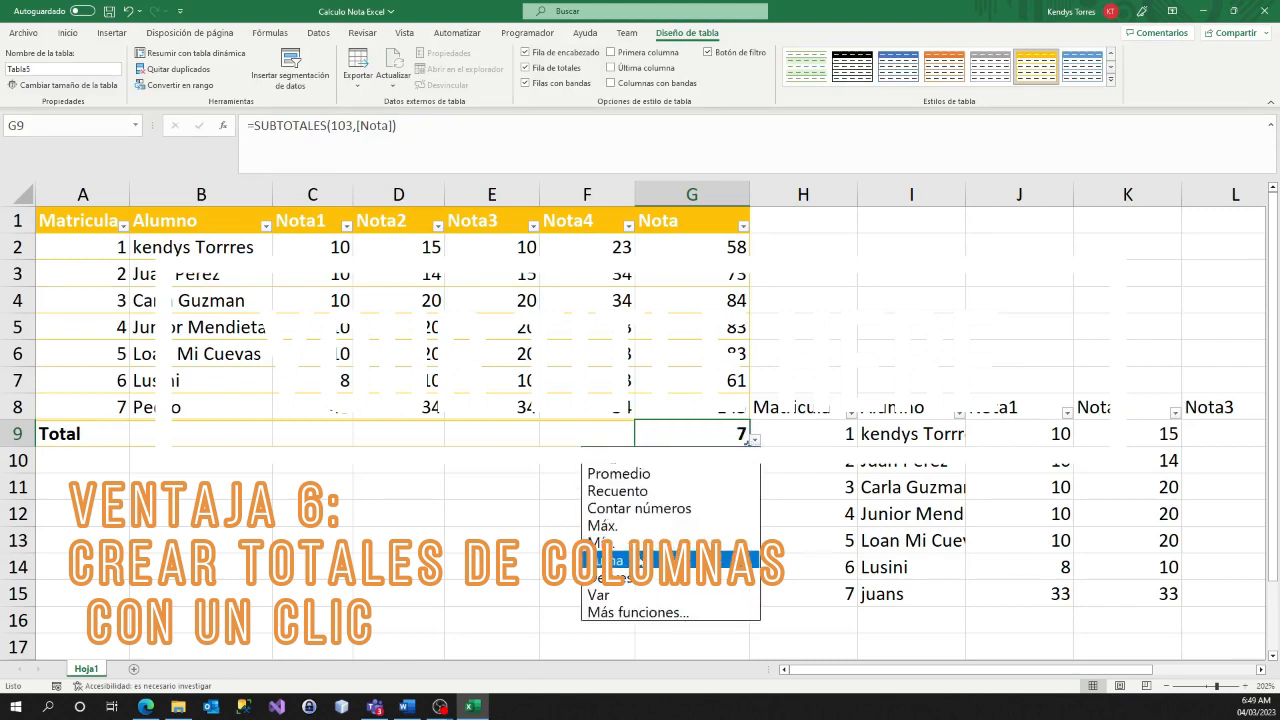
click(700, 560)
Try the Máx. function in the Nota column's total and set it back to Suma
click(756, 441)
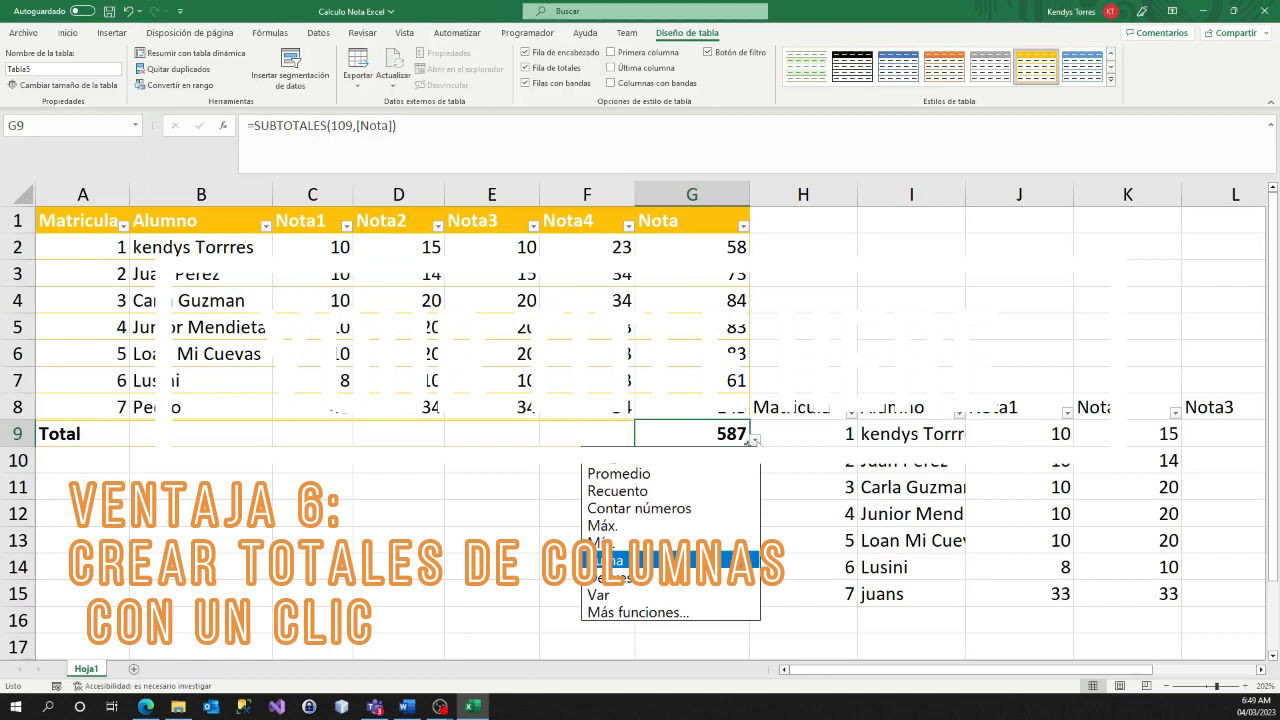
click(670, 525)
click(755, 440)
click(610, 560)
Set the total row function to Máx. for the Nota4 column and to Mín. for the Nota3 column
click(595, 431)
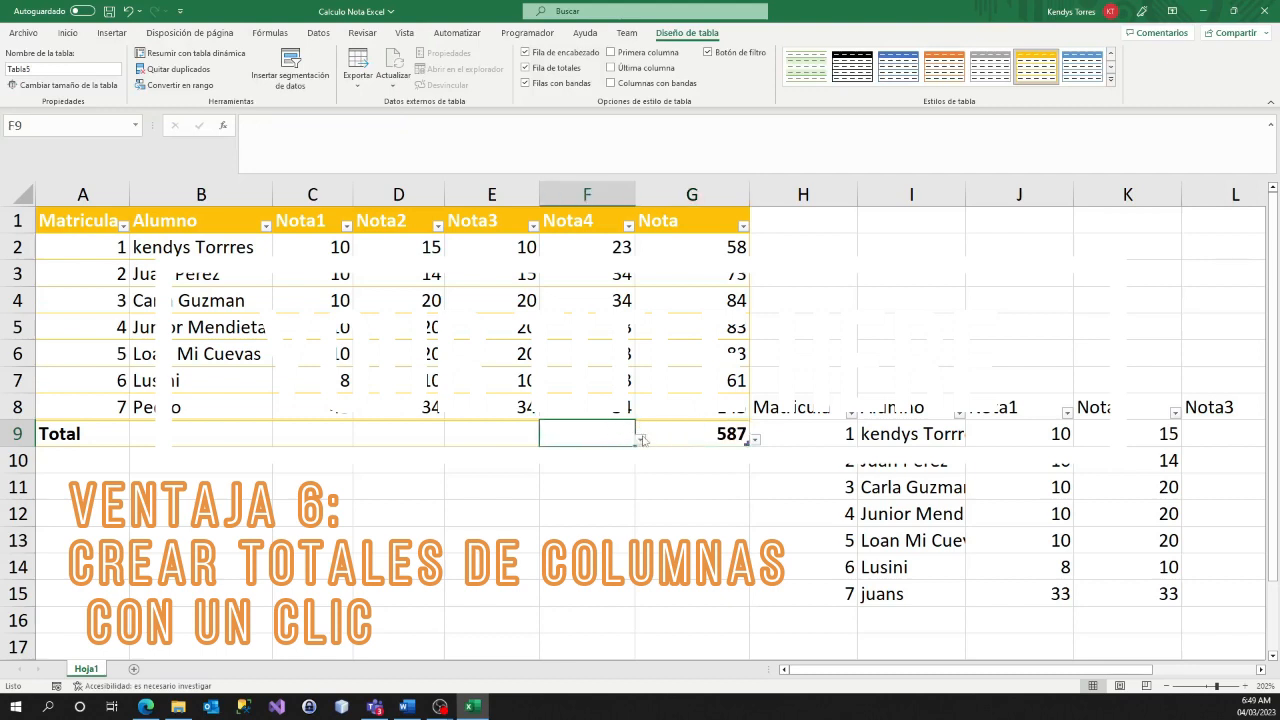
click(640, 440)
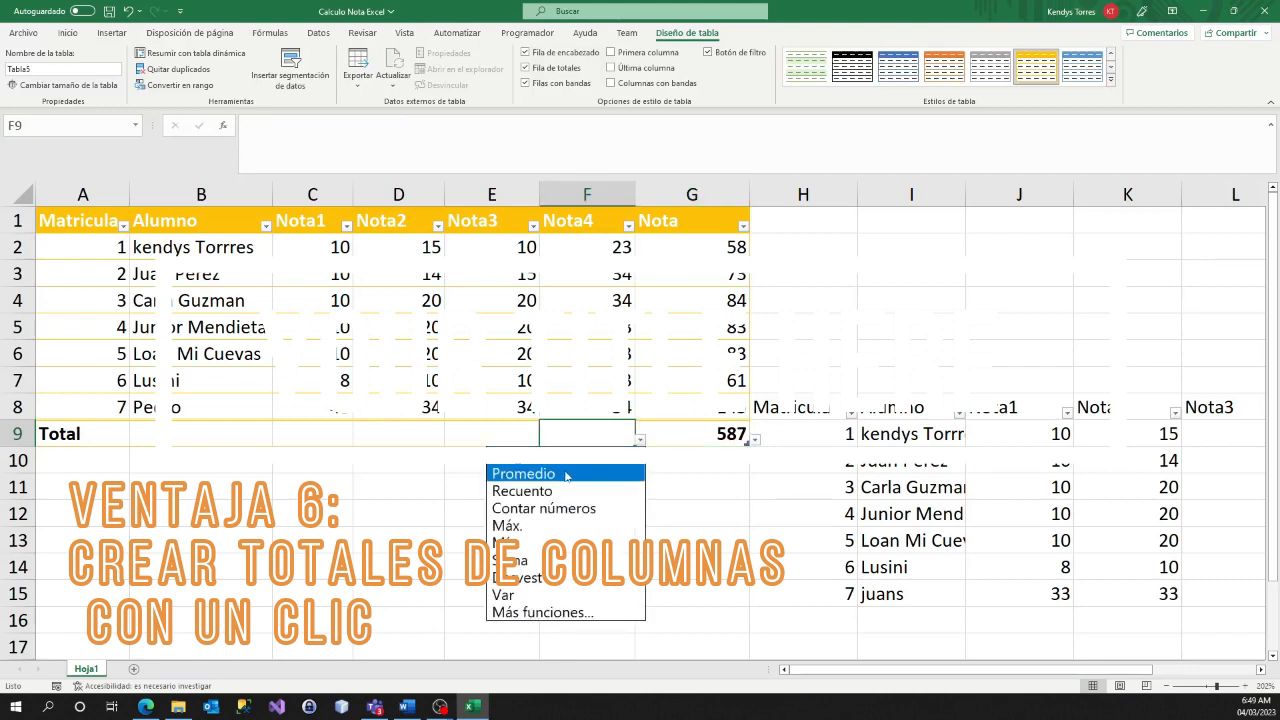
click(545, 527)
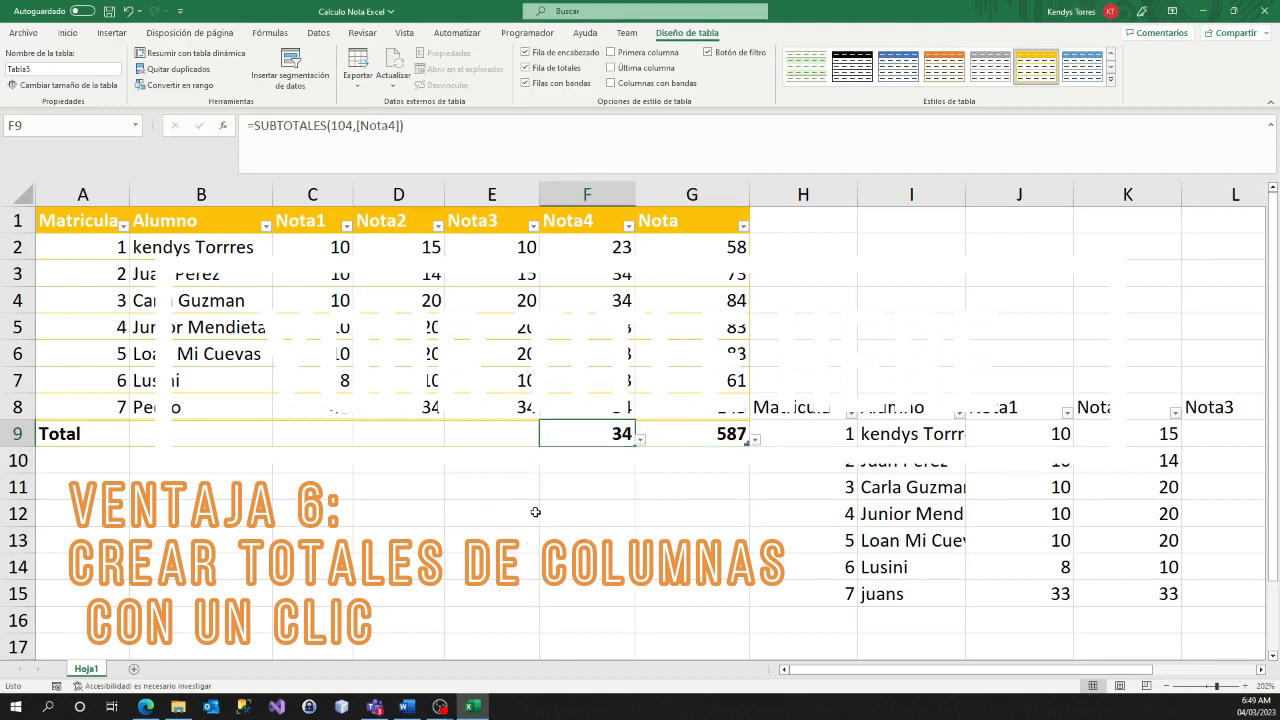
click(504, 432)
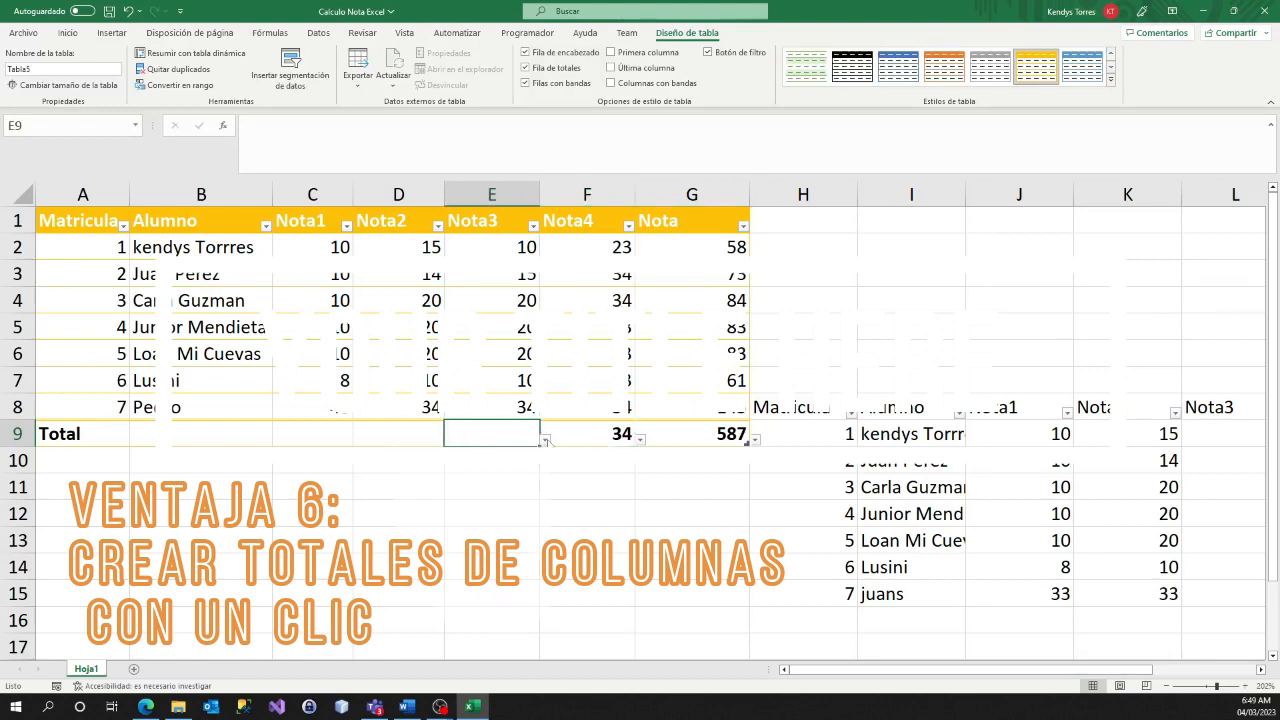
click(545, 440)
click(461, 543)
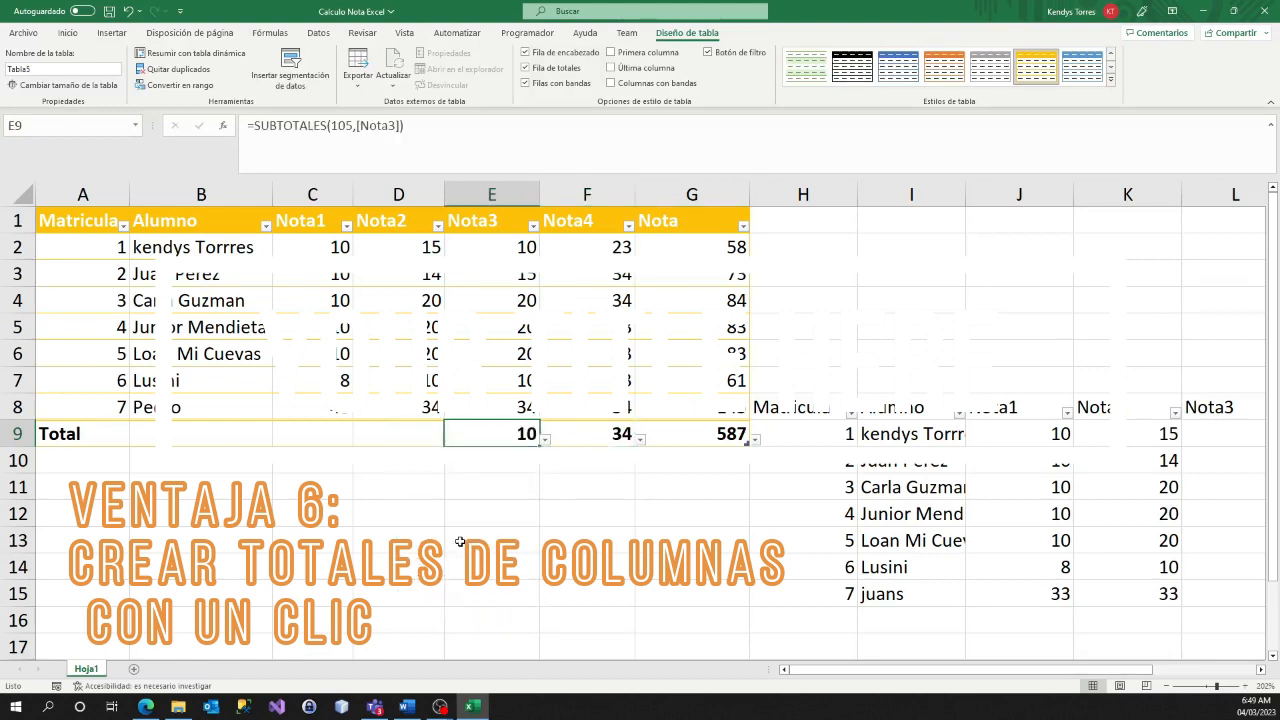
Set the Alumno column's total in B9 to Recuento to count the students
click(422, 433)
click(451, 440)
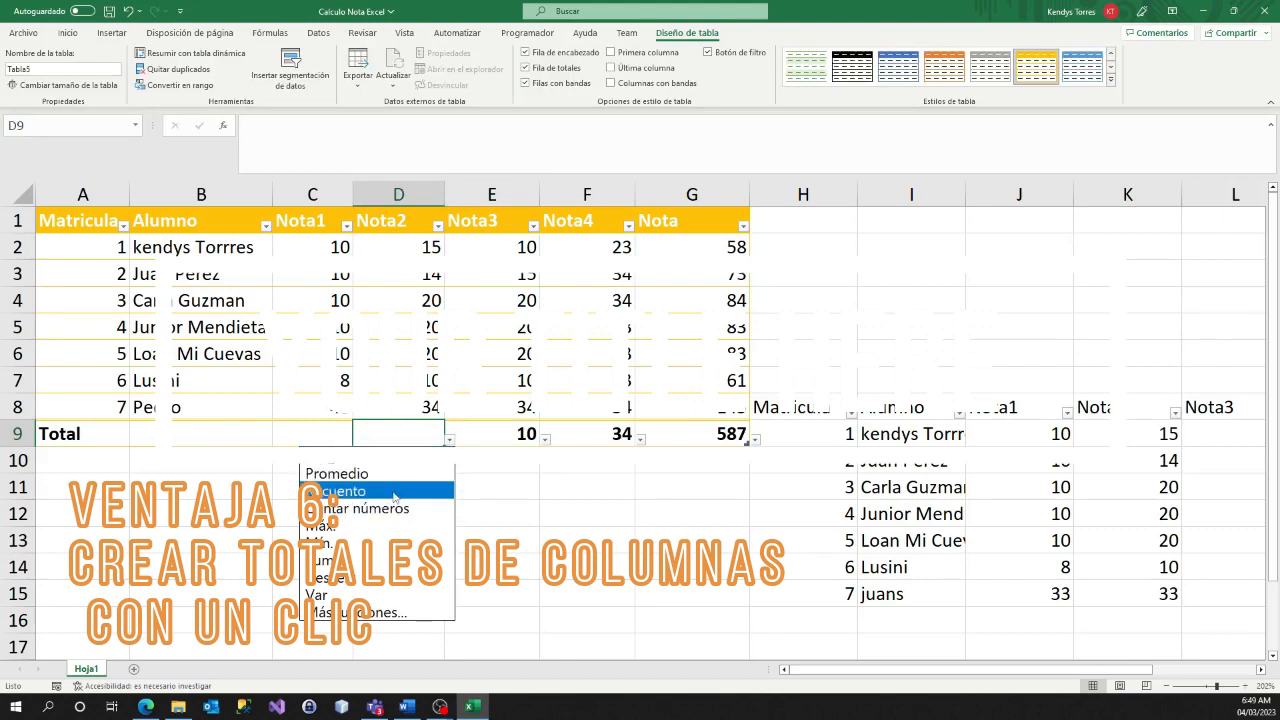
click(237, 433)
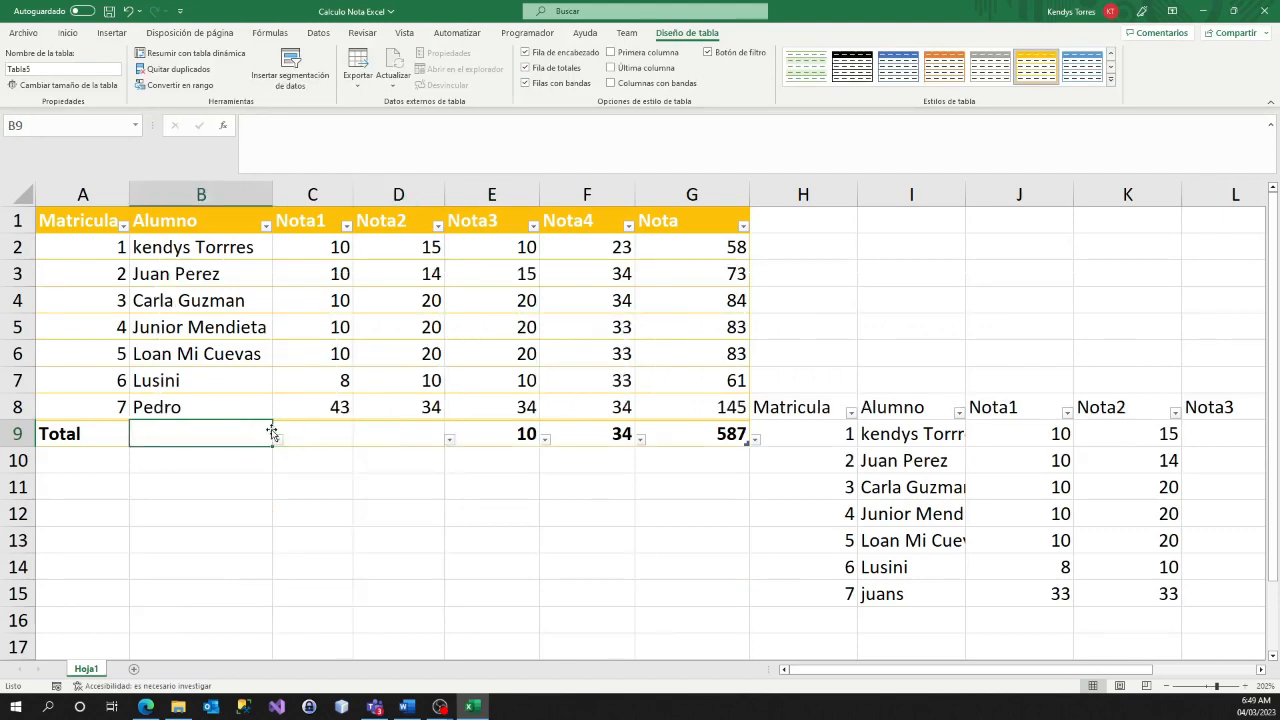
click(278, 441)
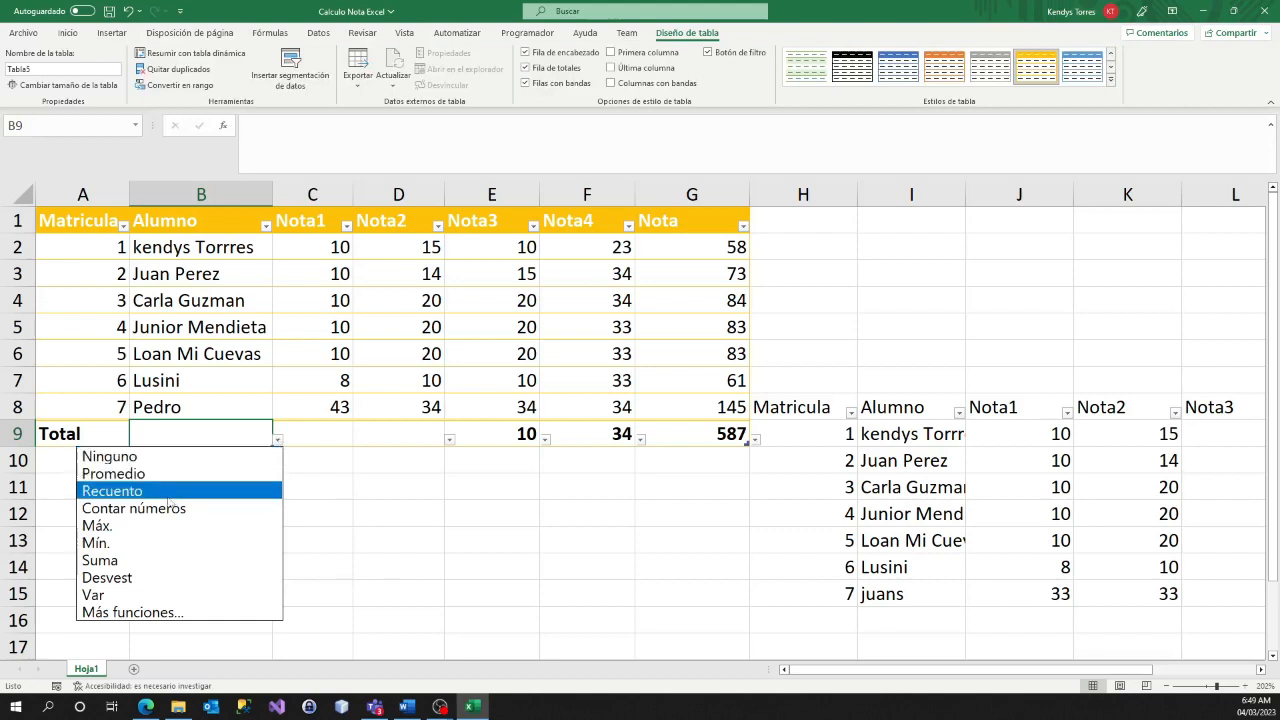
click(166, 496)
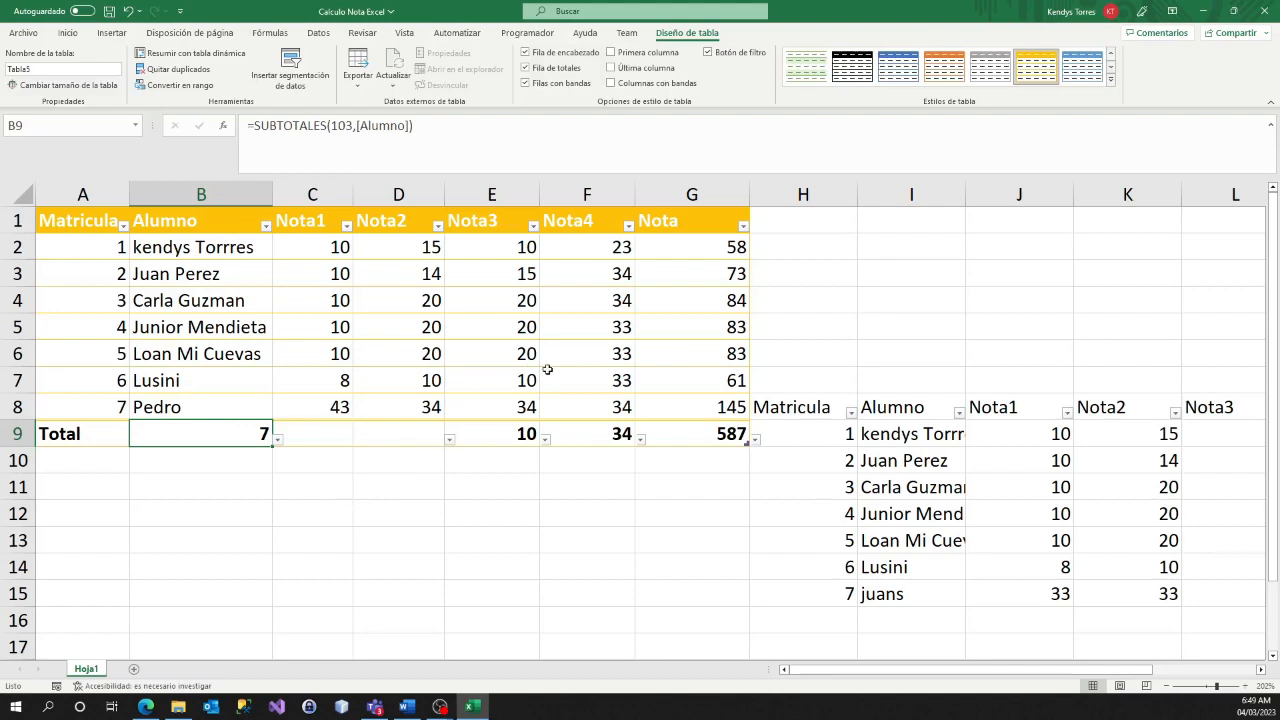
Total the plain range's Nota1 column in J16 with the formula =SUMA(J9:J15)
drag(842, 670, 963, 661)
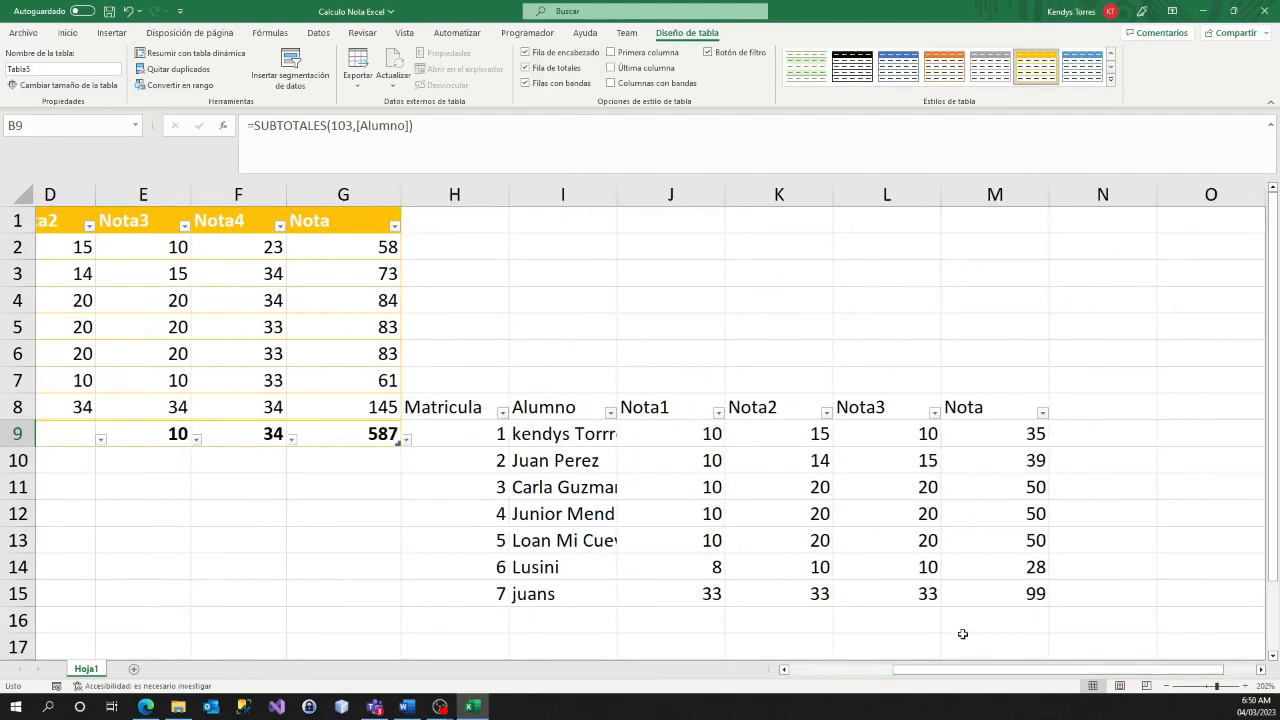
click(682, 618)
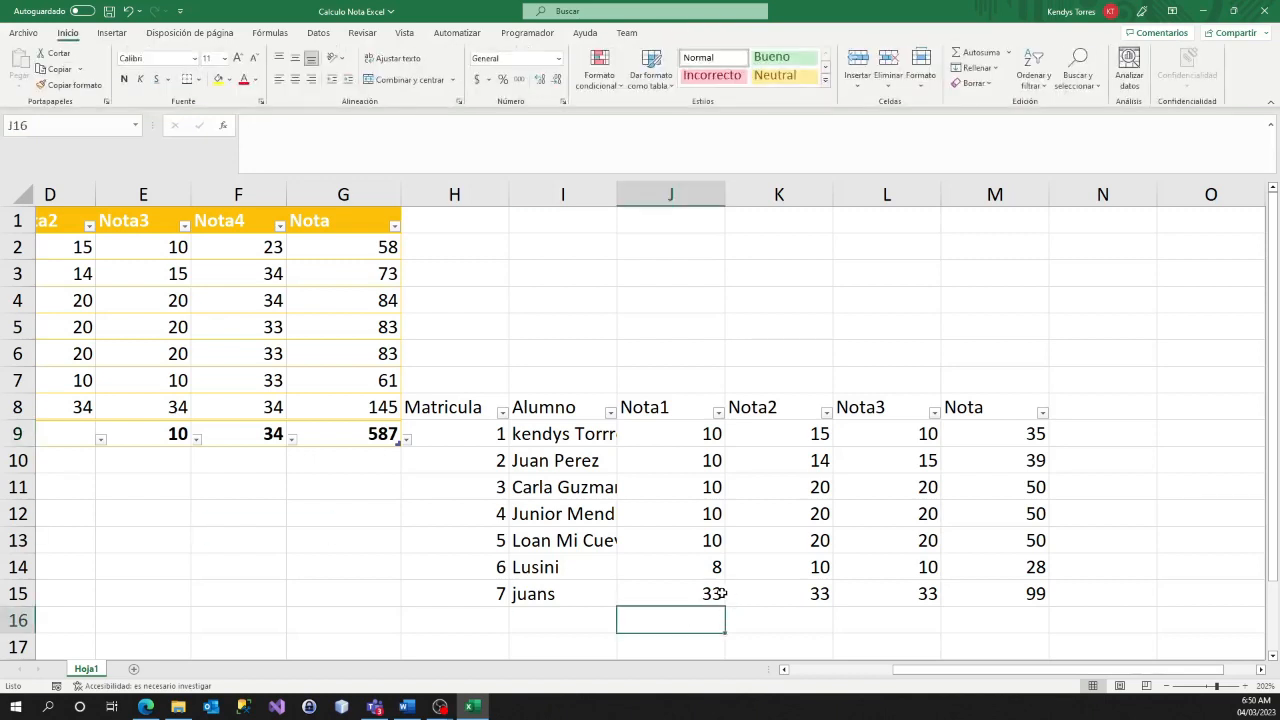
text(=suma)
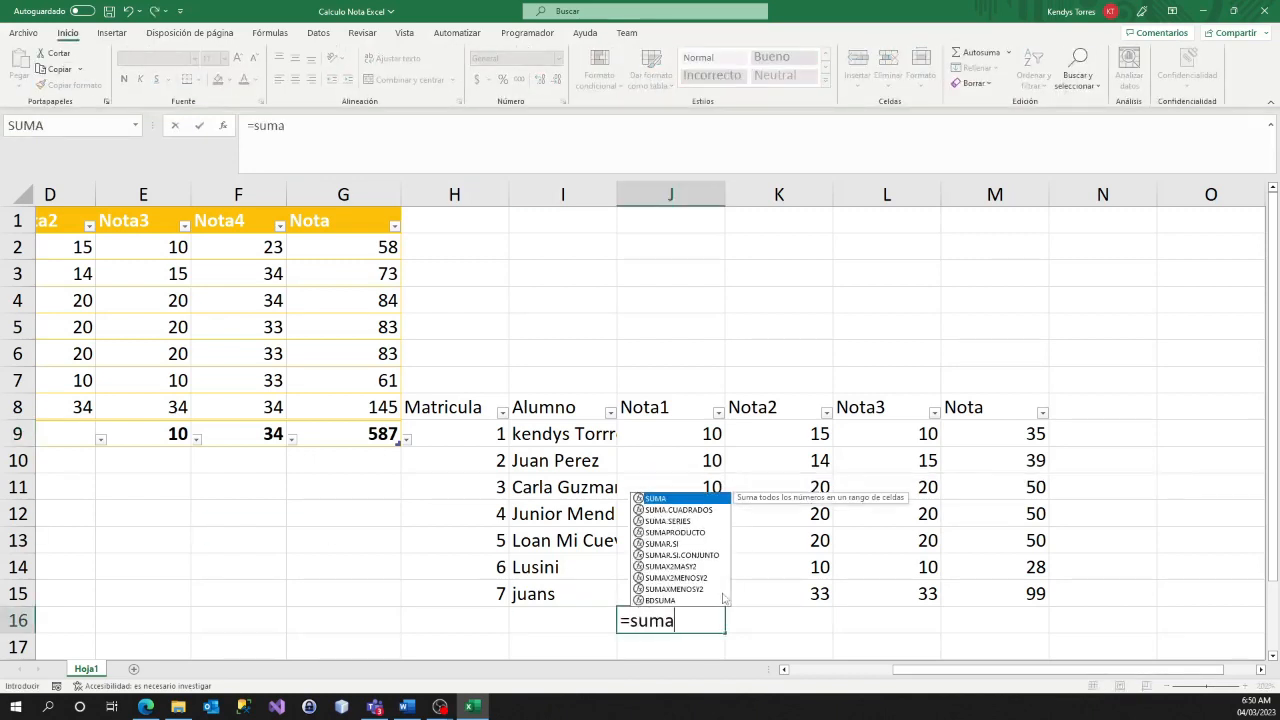
key(Tab)
drag(709, 434, 698, 590)
text())
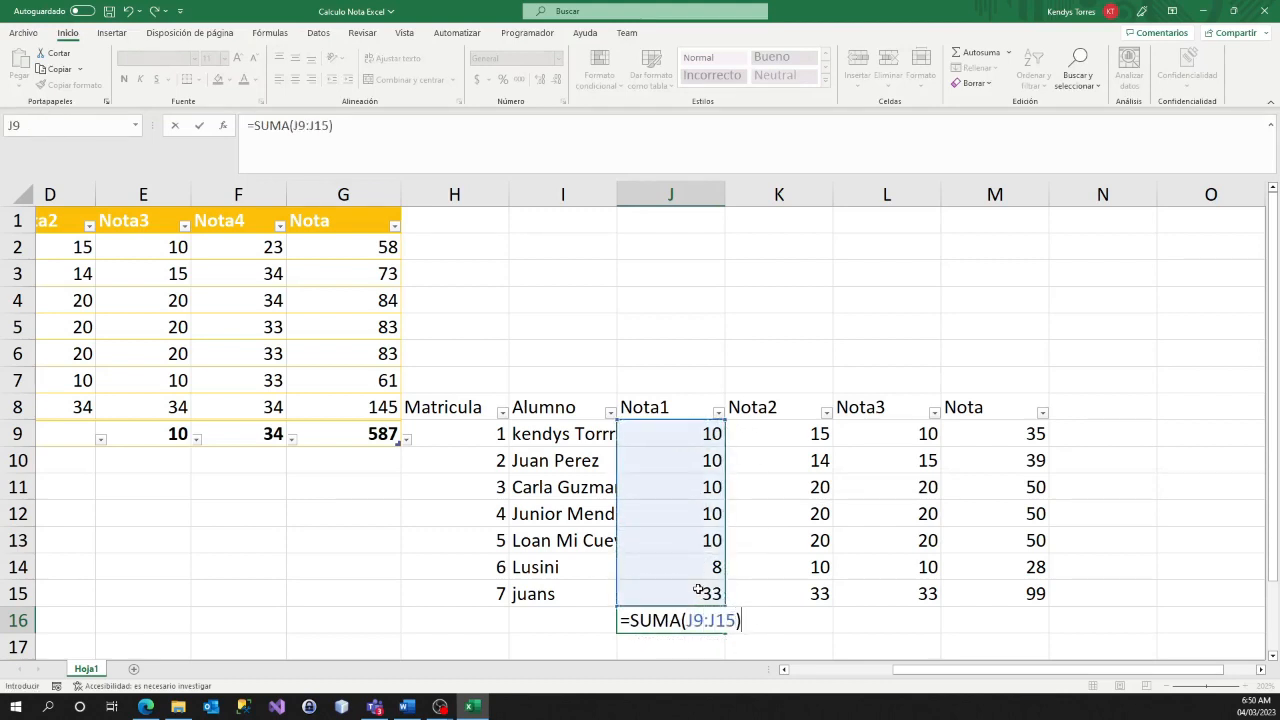
key(Return)
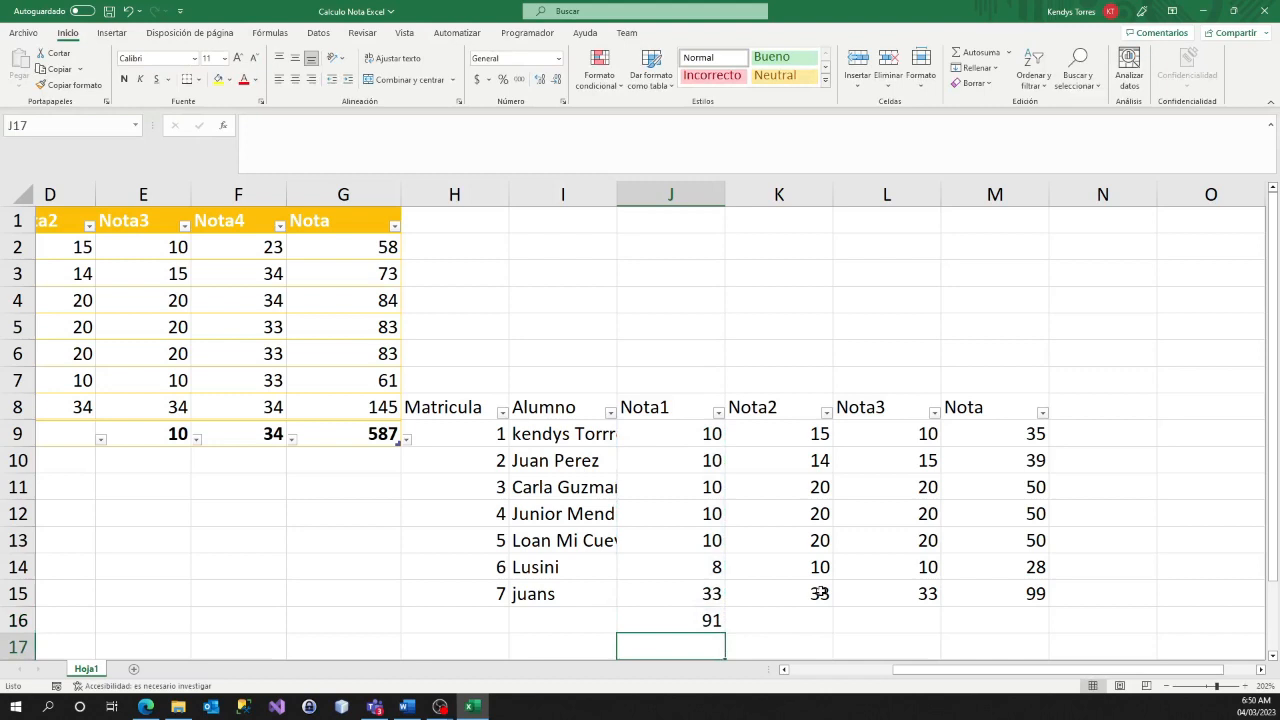
click(711, 621)
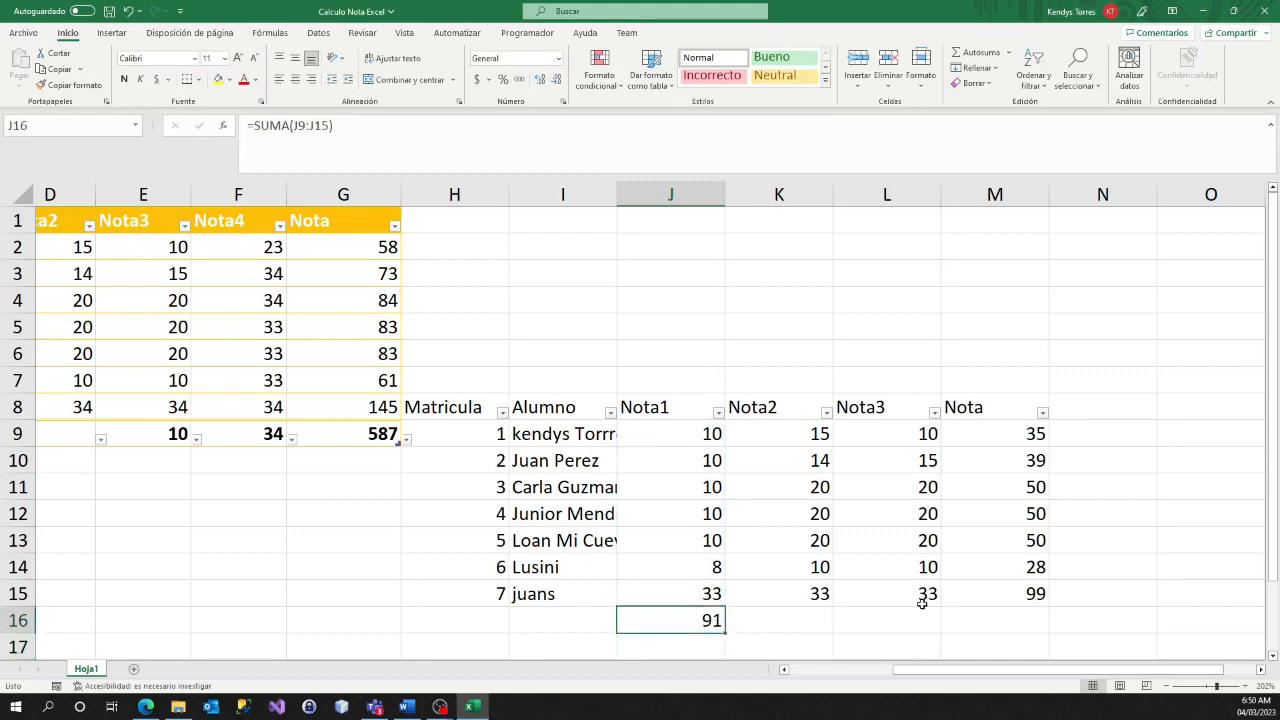
click(803, 621)
text(=prov)
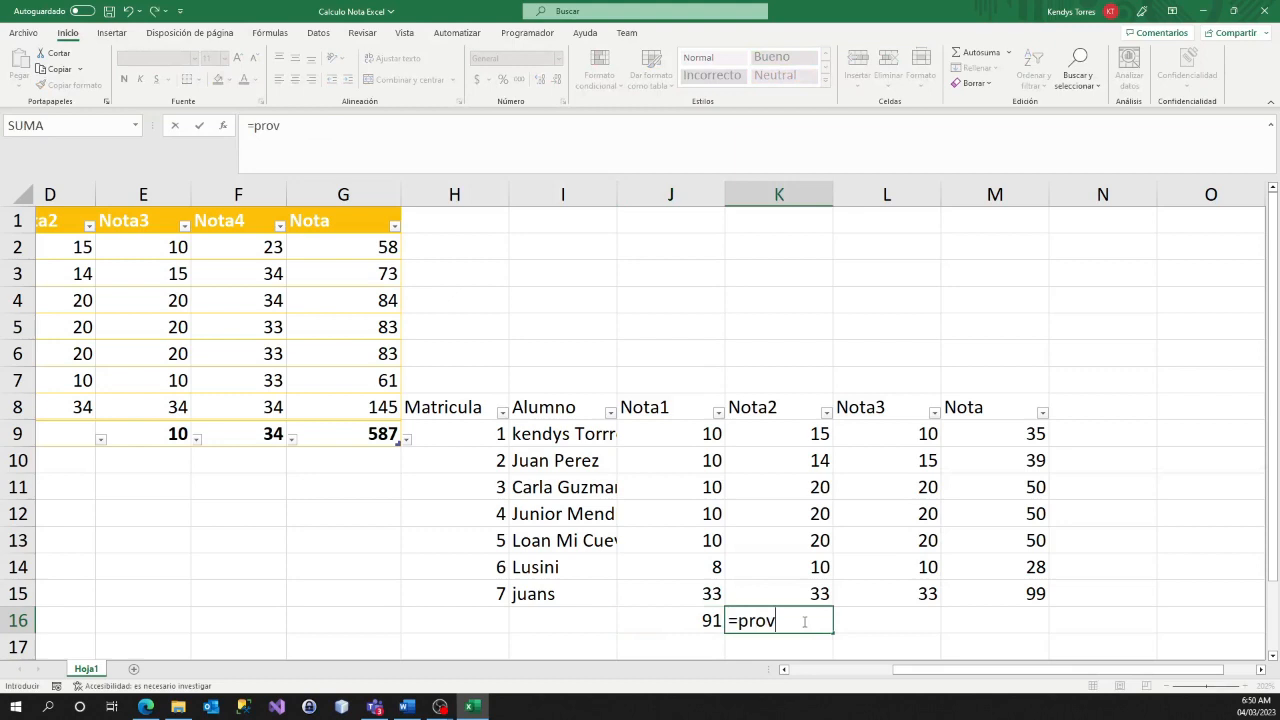
key(Tab)
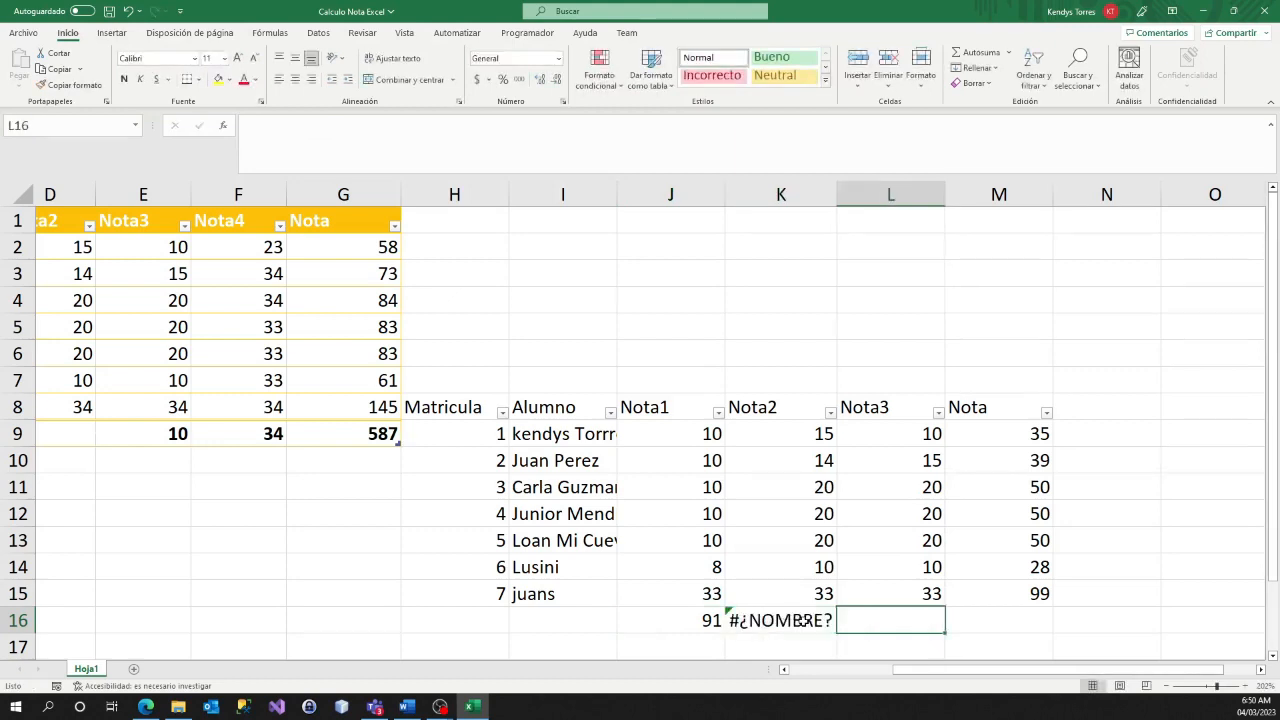
double_click(789, 622)
key(BackSpace)
key(BackSpace)
key(BackSpace)
key(BackSpace)
key(BackSpace)
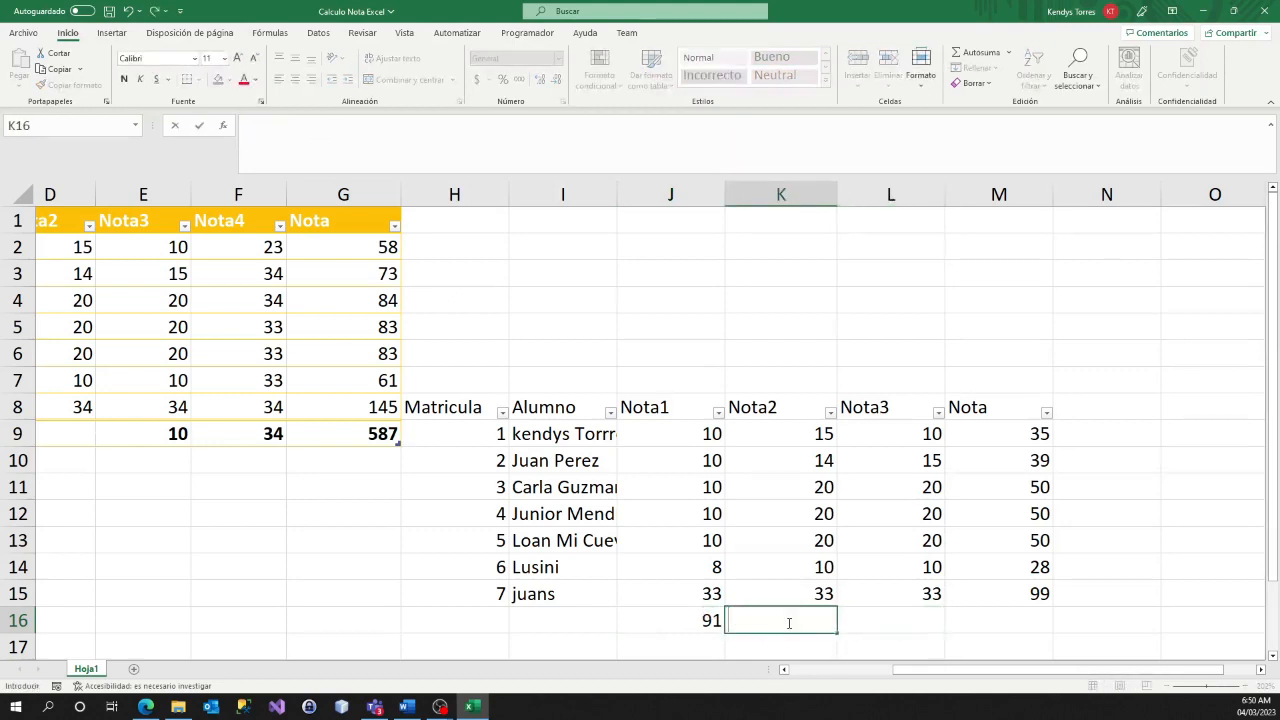
Average the plain range's Nota2 column in K16 with the formula =PROMEDIO(K9:K15)
text(=Prov)
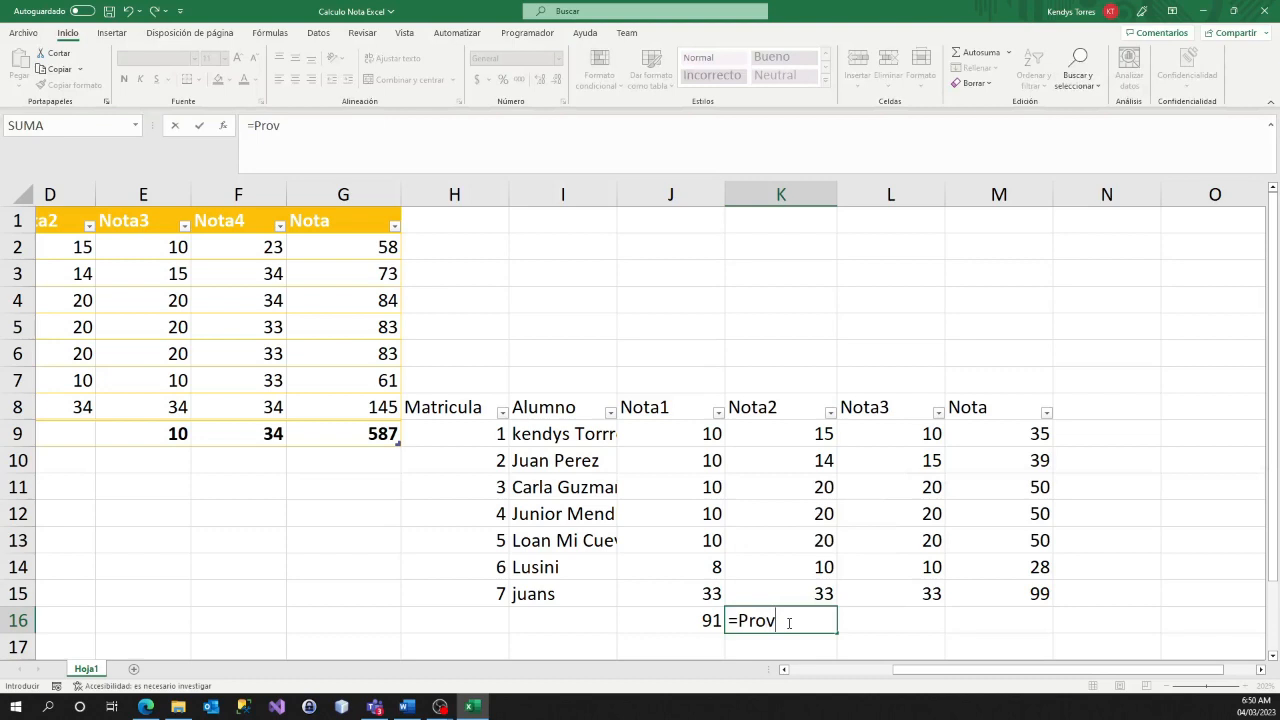
key(BackSpace)
text(m)
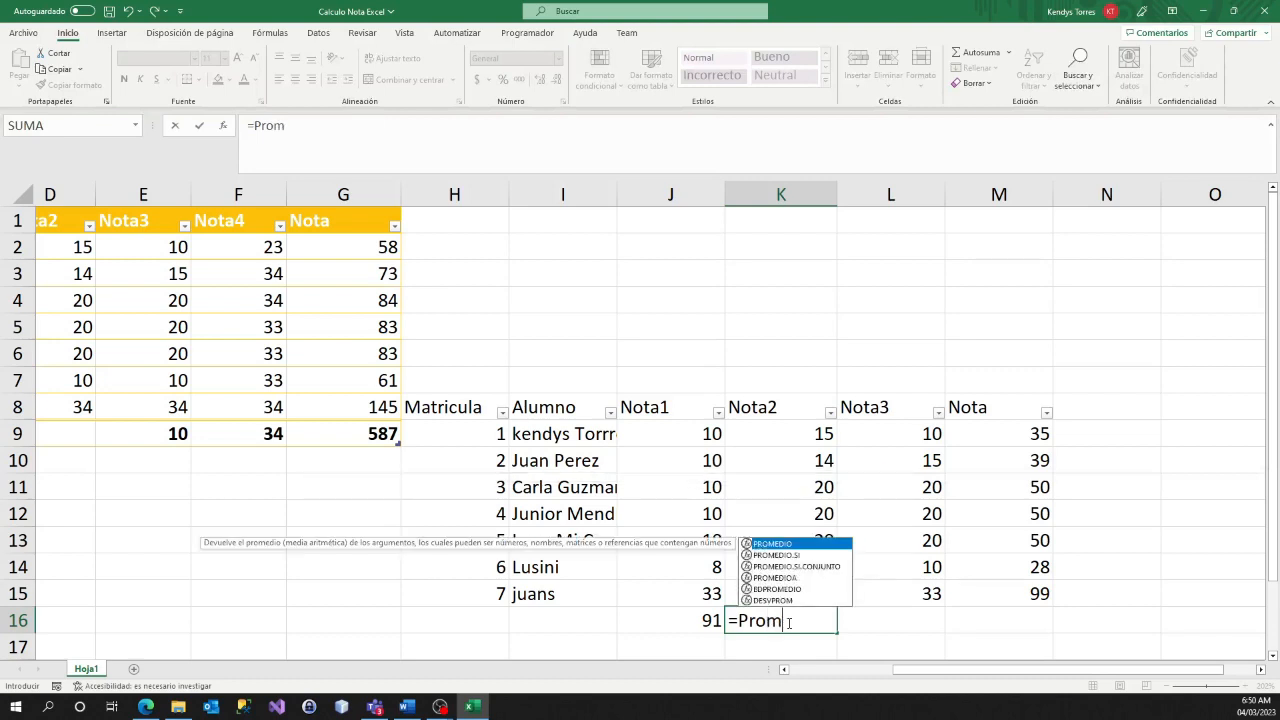
key(Tab)
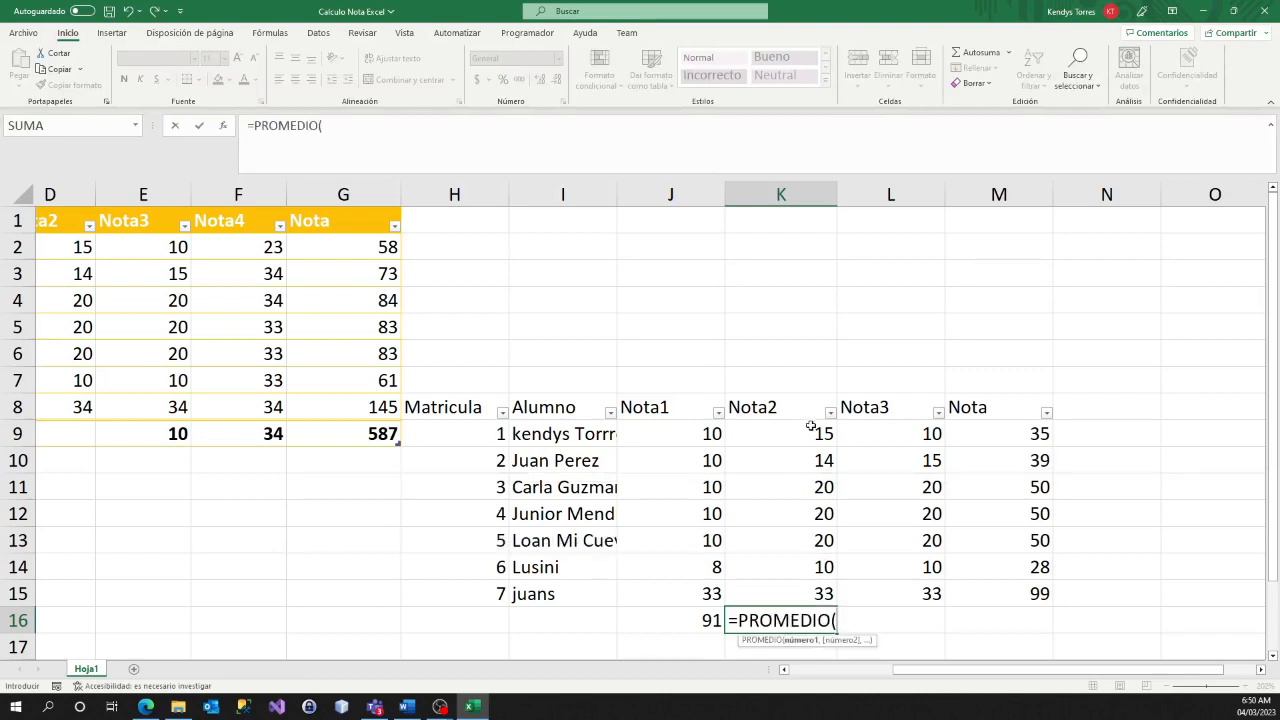
drag(814, 428, 803, 593)
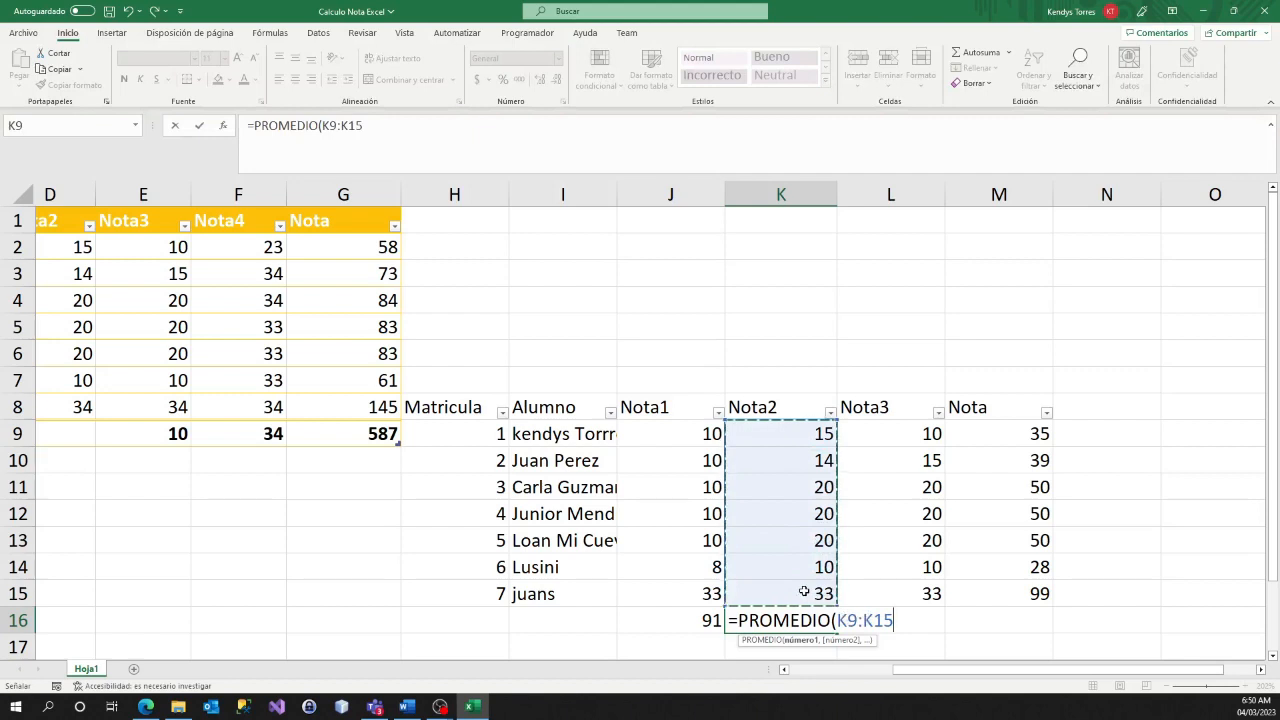
text())
key(Return)
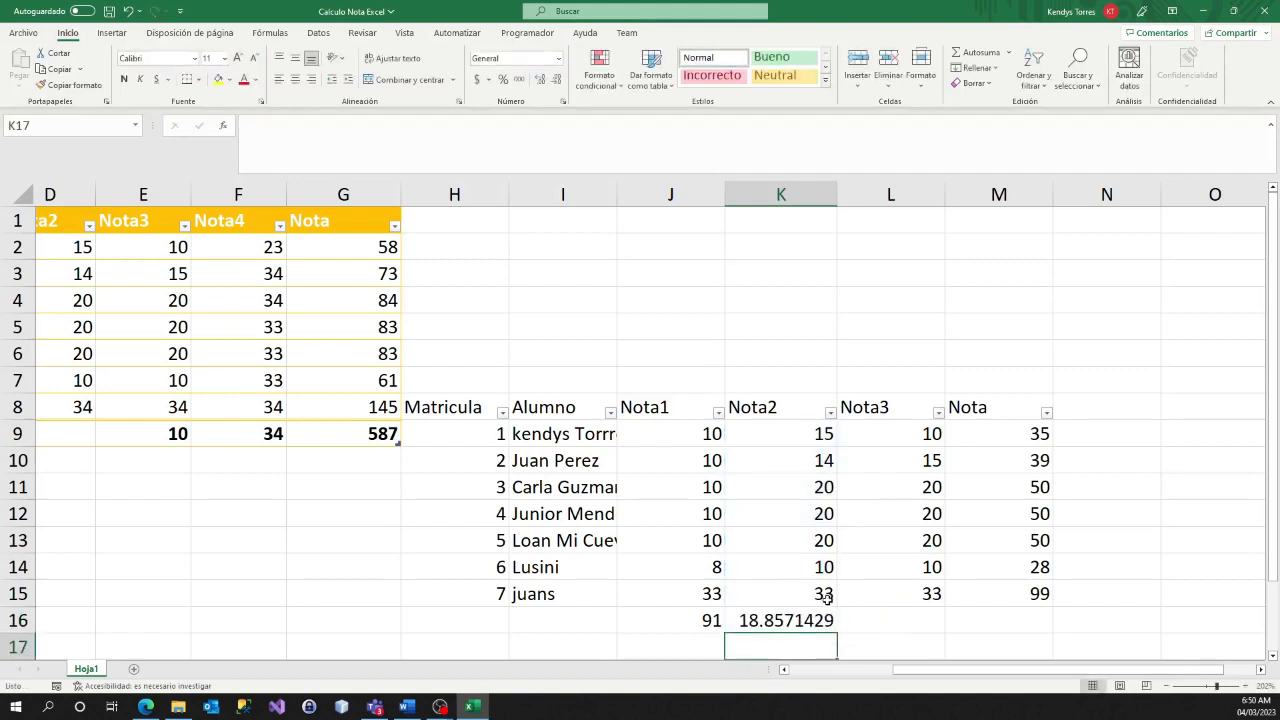
click(572, 618)
click(496, 613)
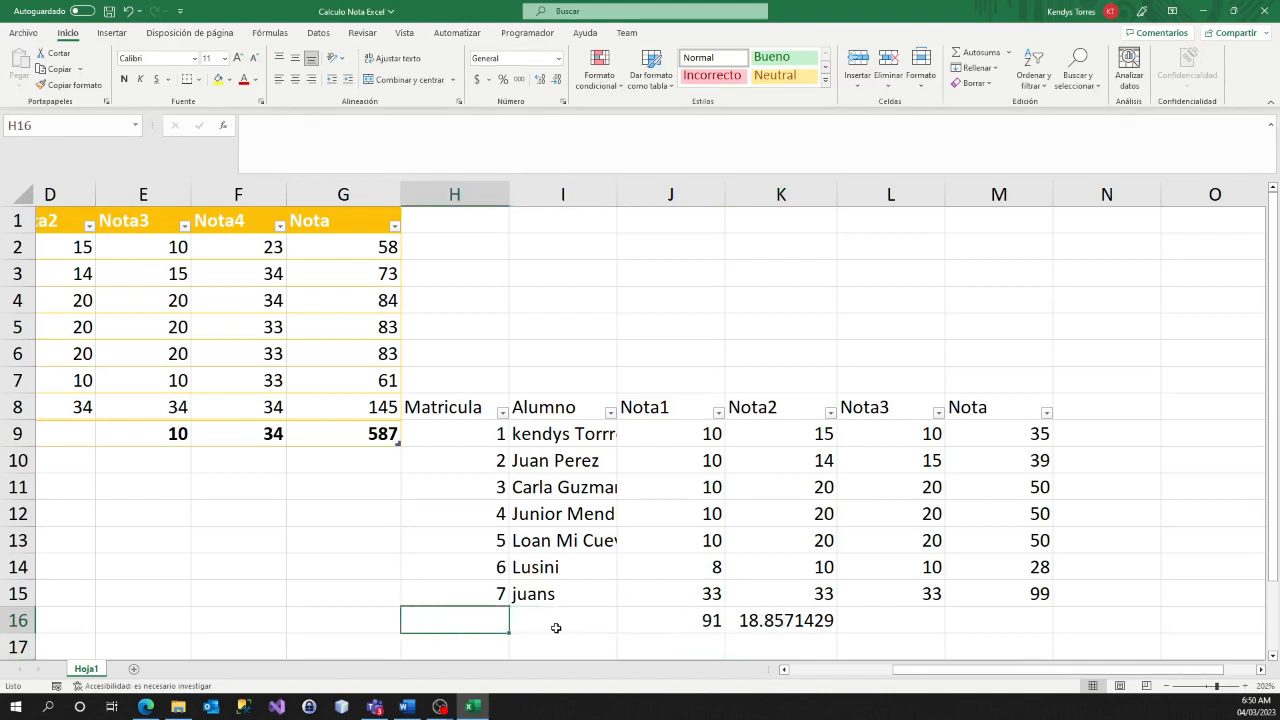
Extend the grades table by one row to make room for another student above the total row
drag(925, 670, 720, 651)
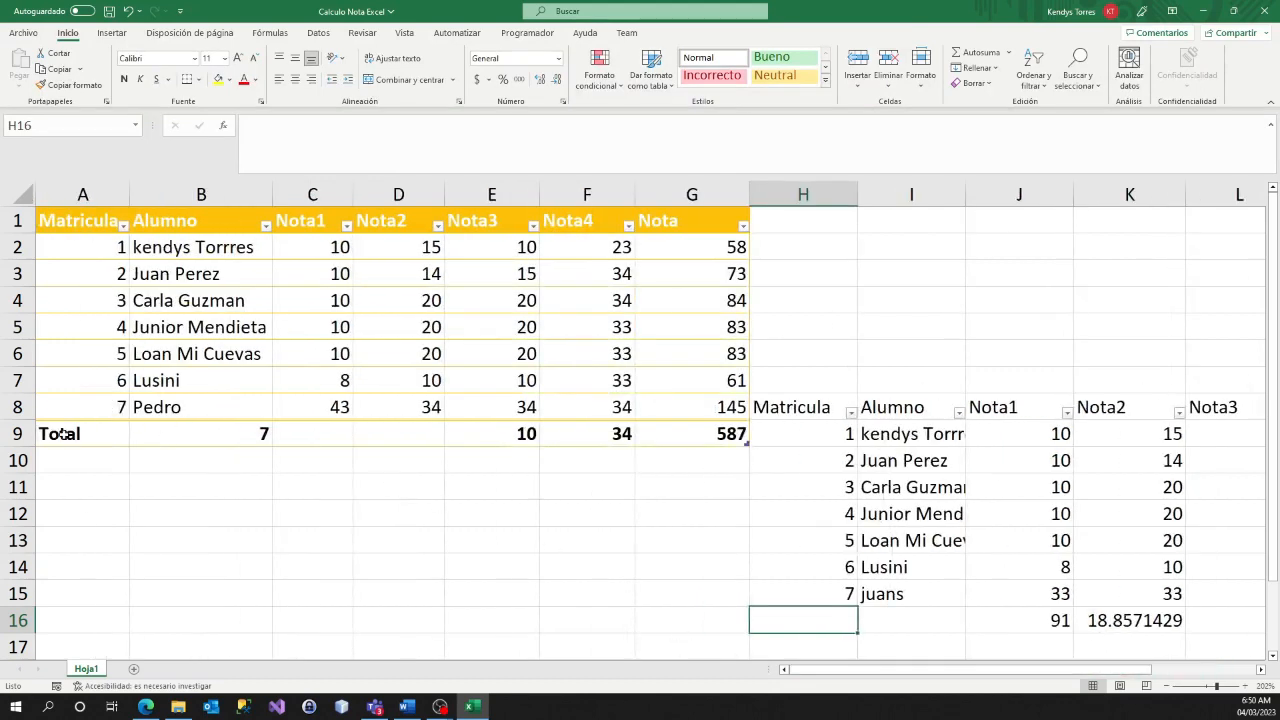
click(110, 421)
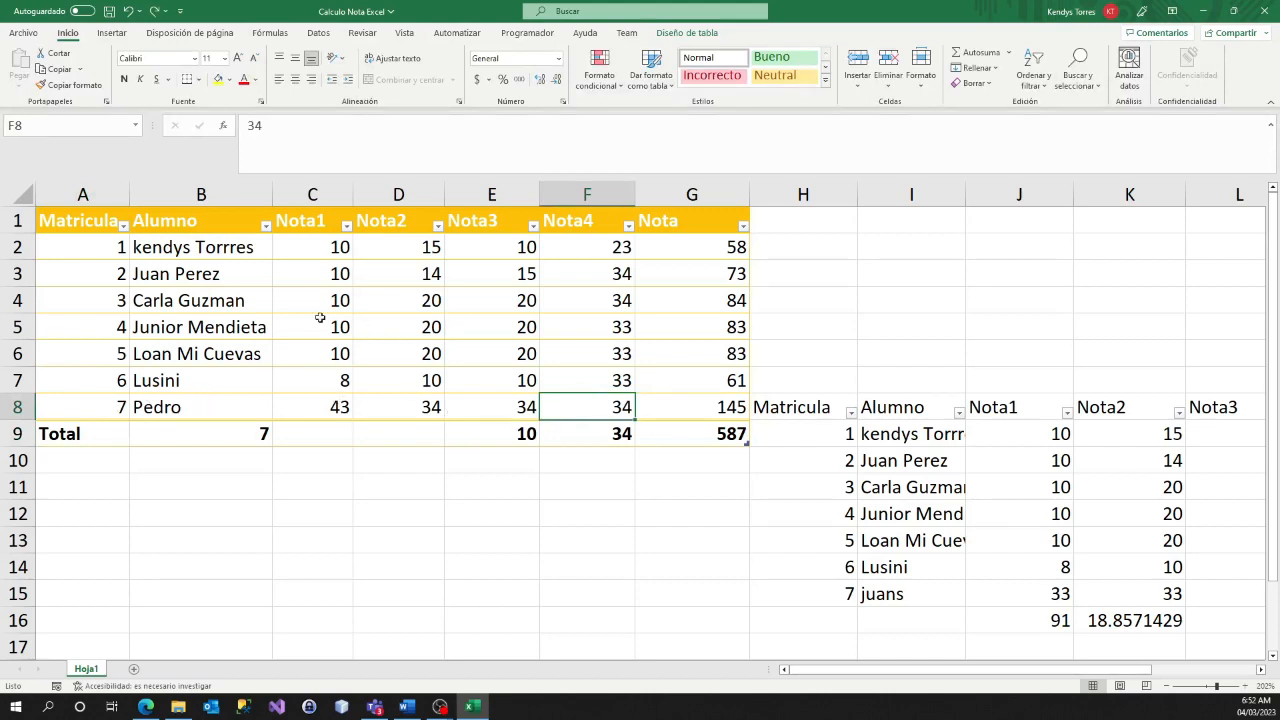
click(116, 427)
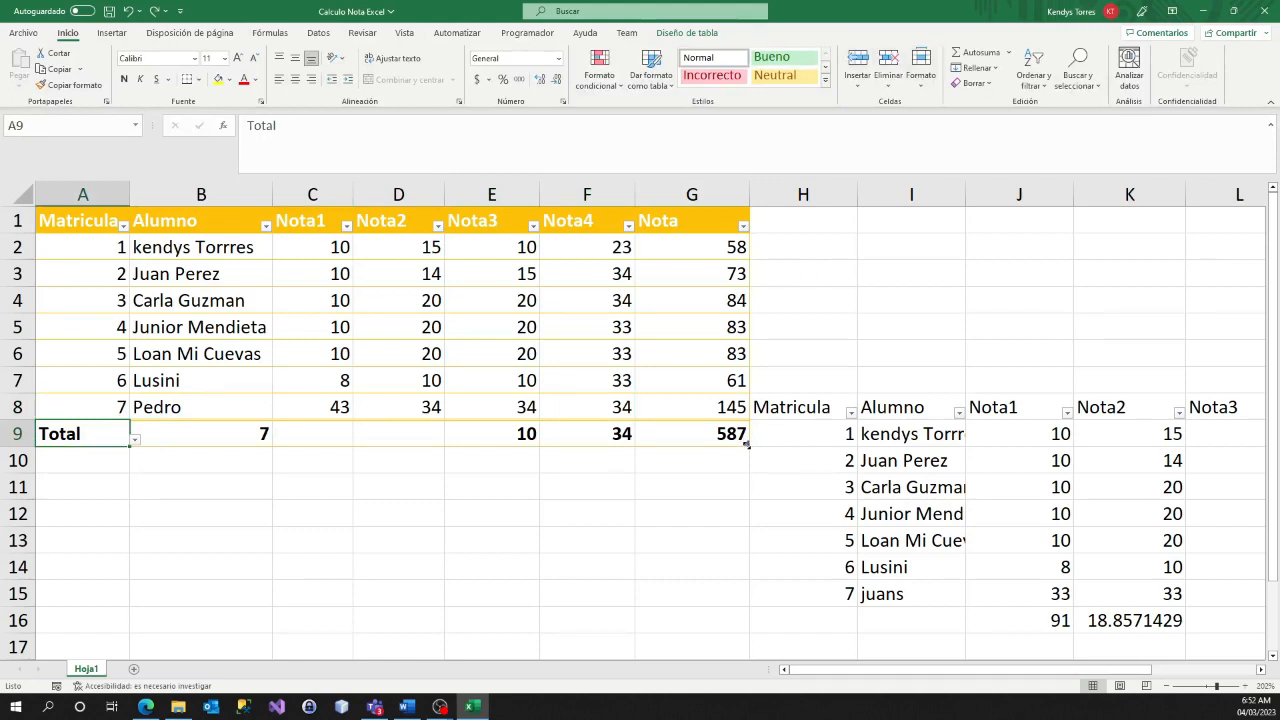
drag(747, 443, 749, 468)
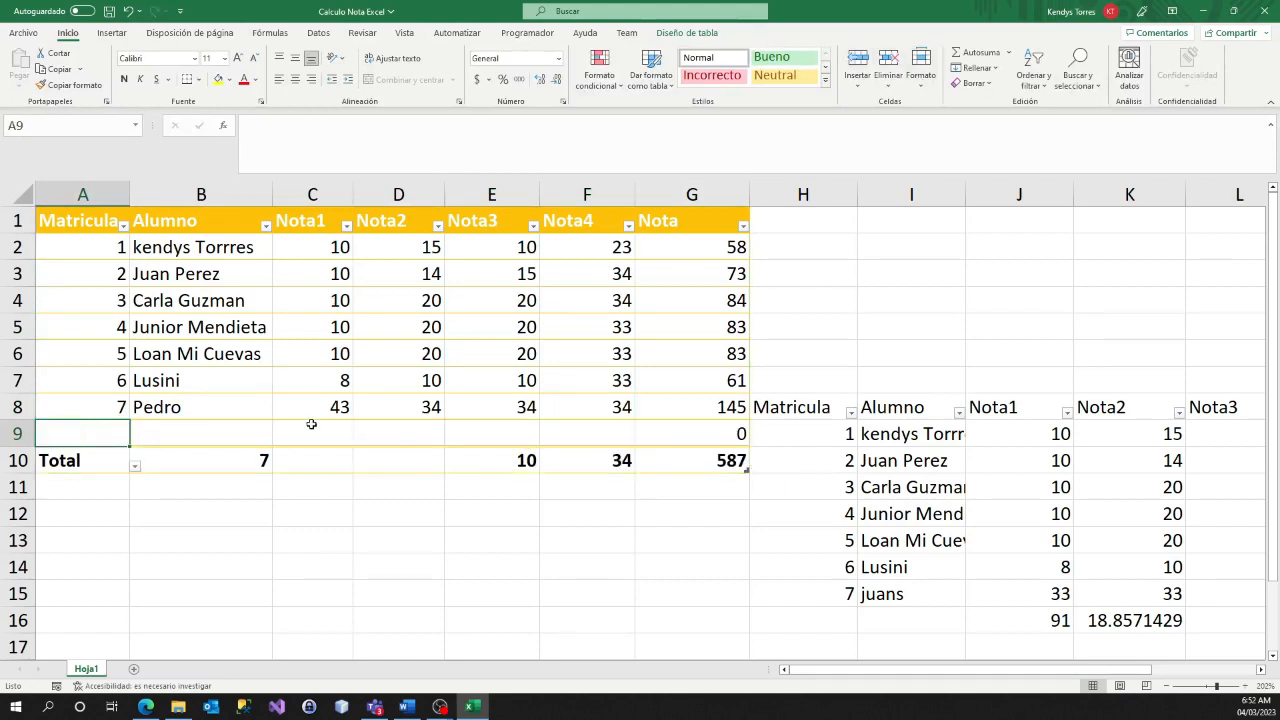
Enter Matricula 8 and the new student's first name in row 9 of the grades table
text(8)
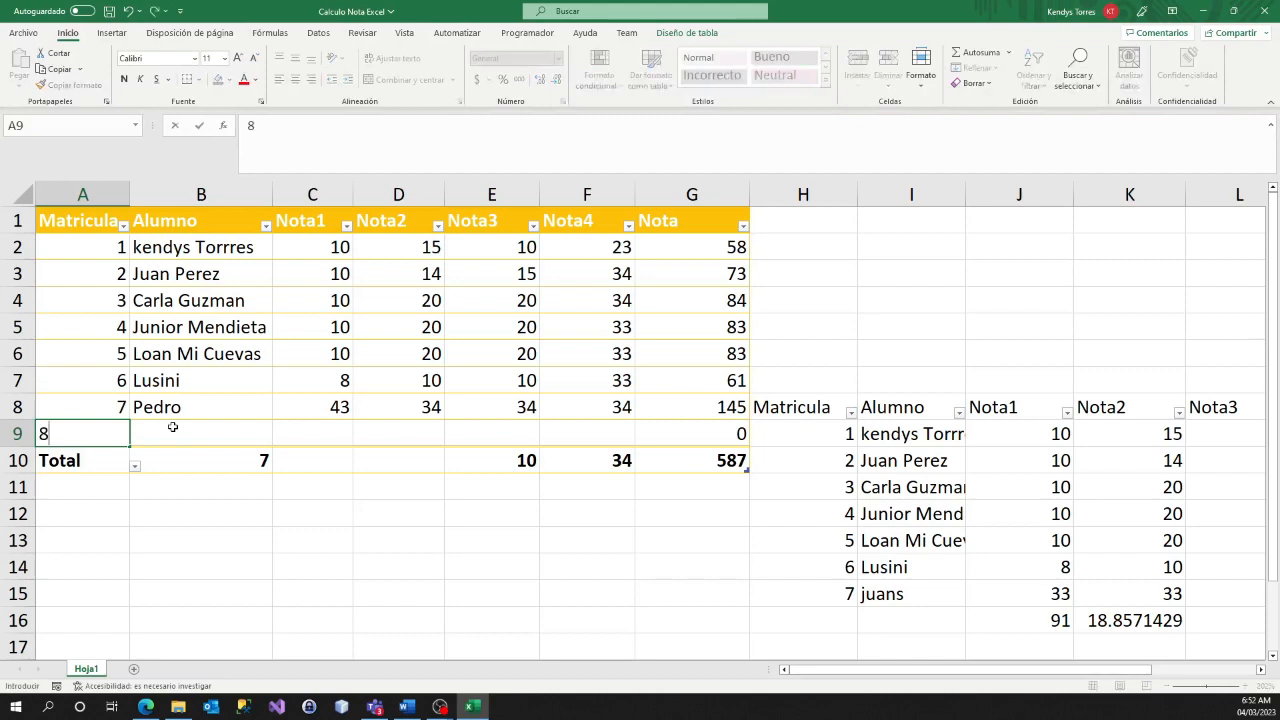
click(173, 428)
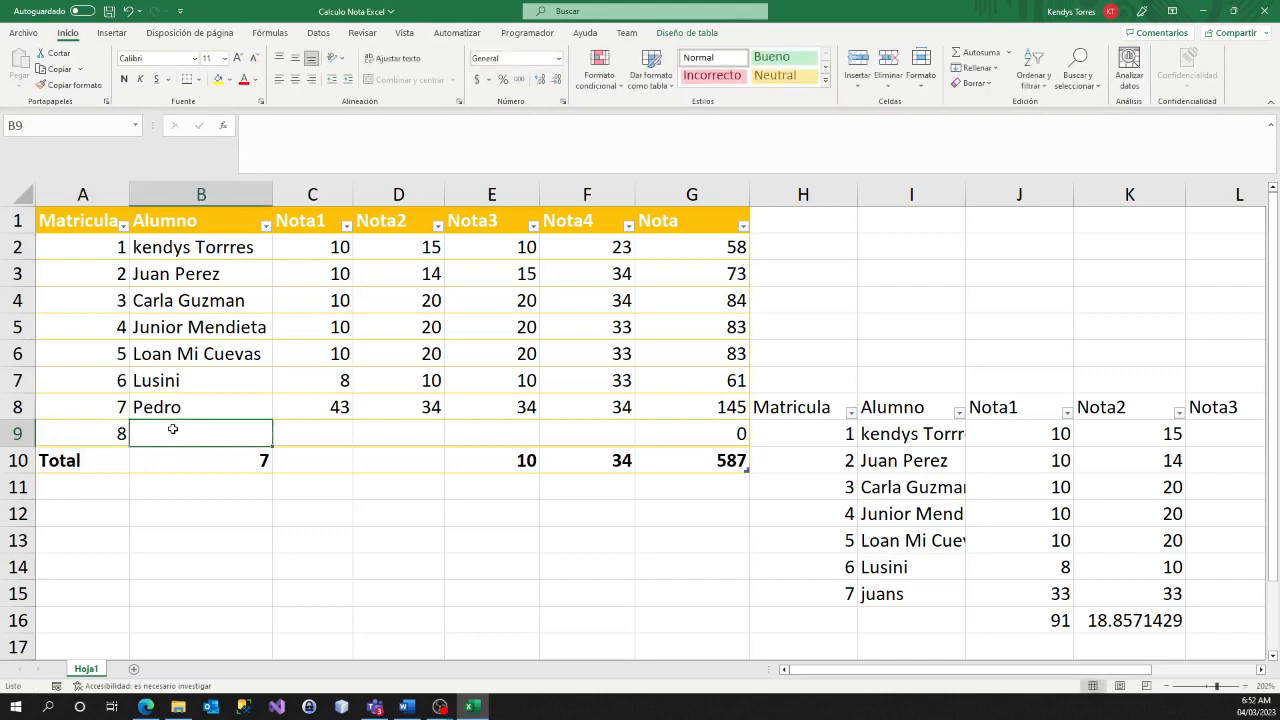
text(m)
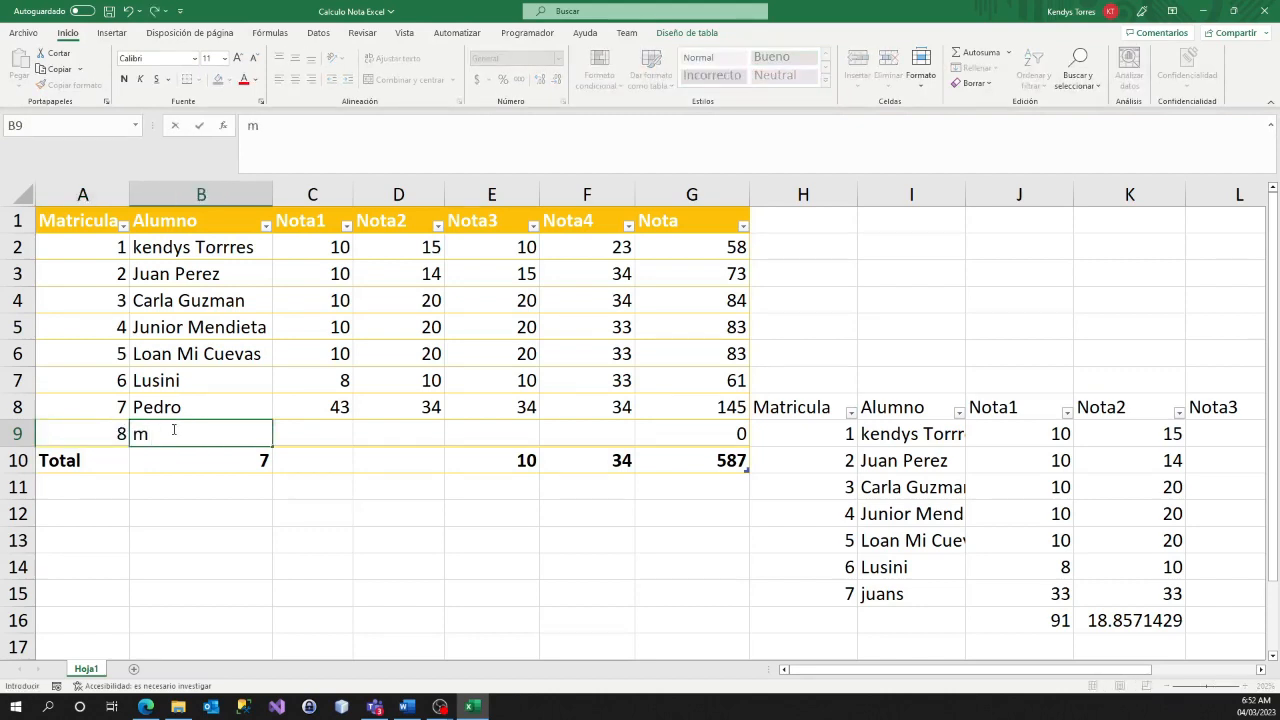
text(uigue)
Enter 45 for Nota1, Nota2, Nota3 and Nota4 in the new student's row 9
click(310, 429)
text(45)
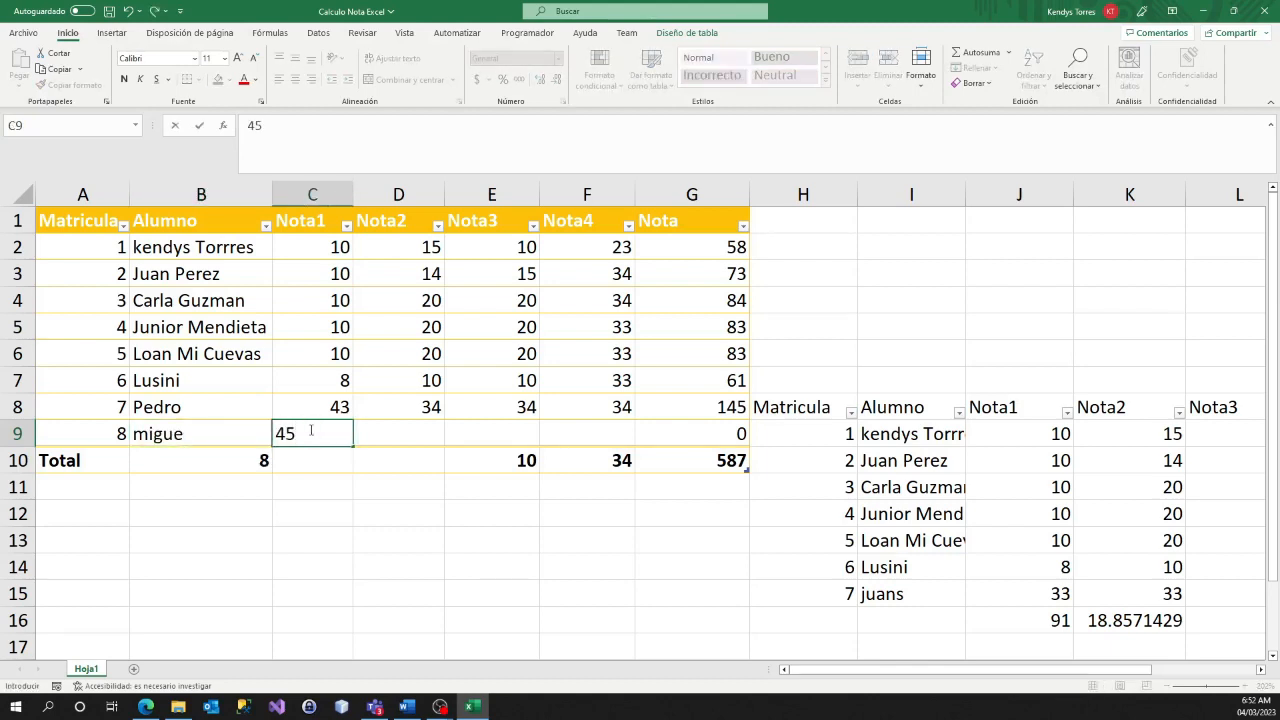
click(390, 430)
text(45)
click(490, 433)
text(45)
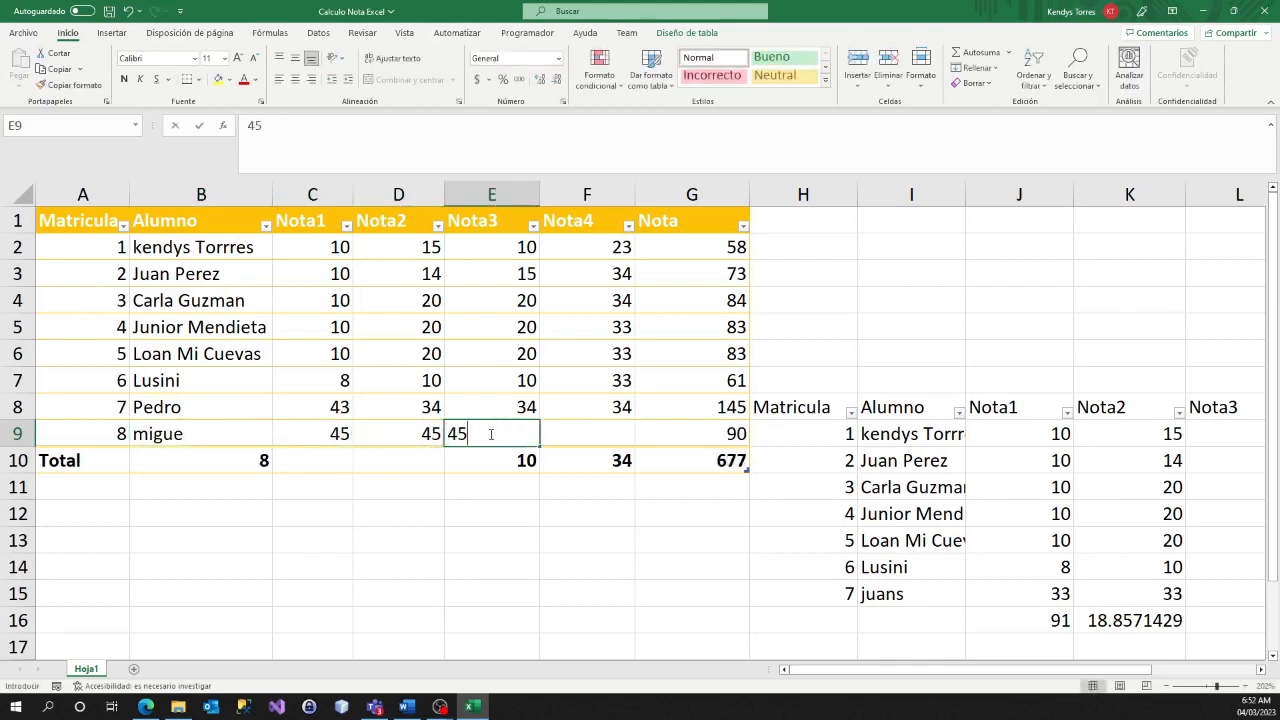
click(571, 434)
text(45)
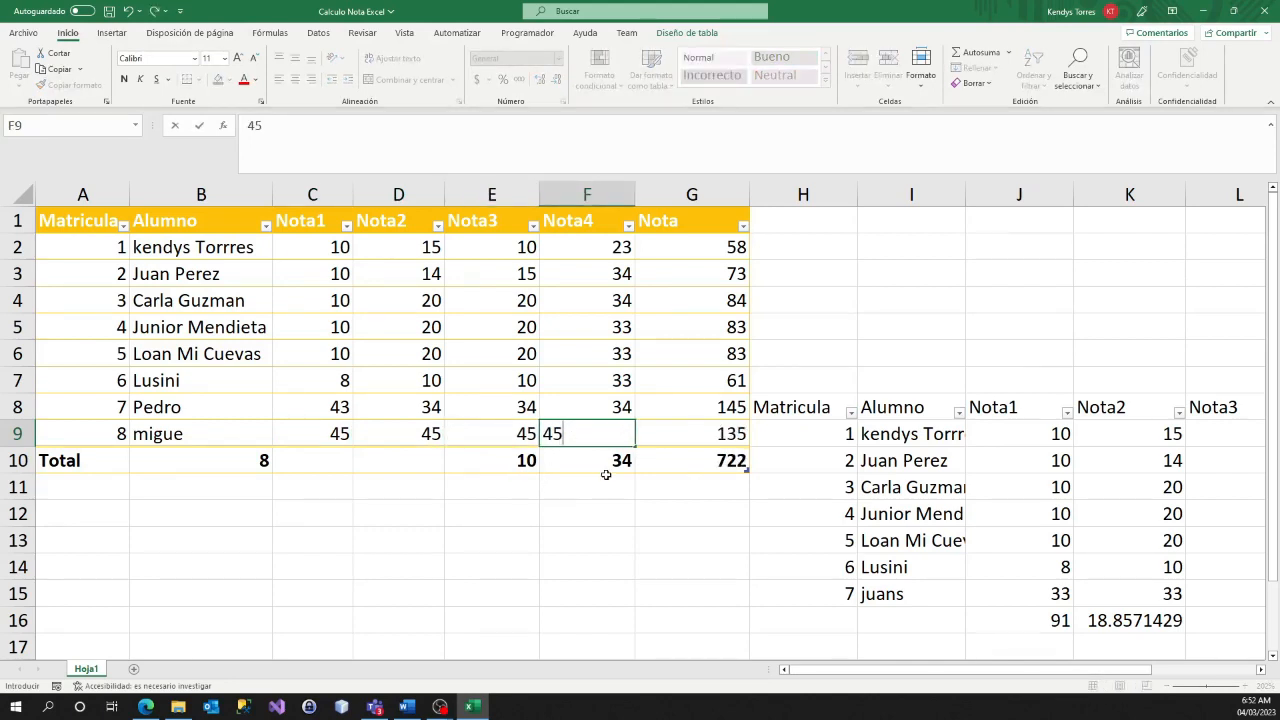
click(531, 441)
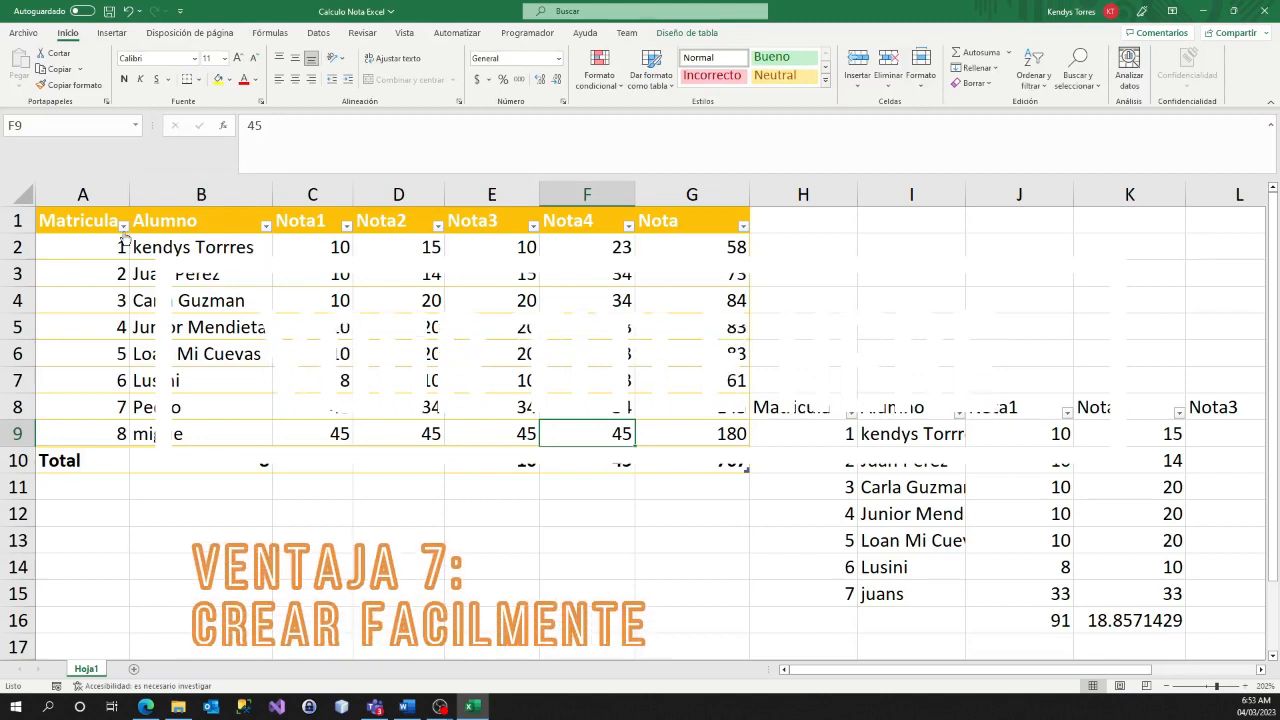
Create the recommended pivot table Cuenta de Alumno por Nota1 from the grades table
drag(97, 224, 259, 408)
click(91, 220)
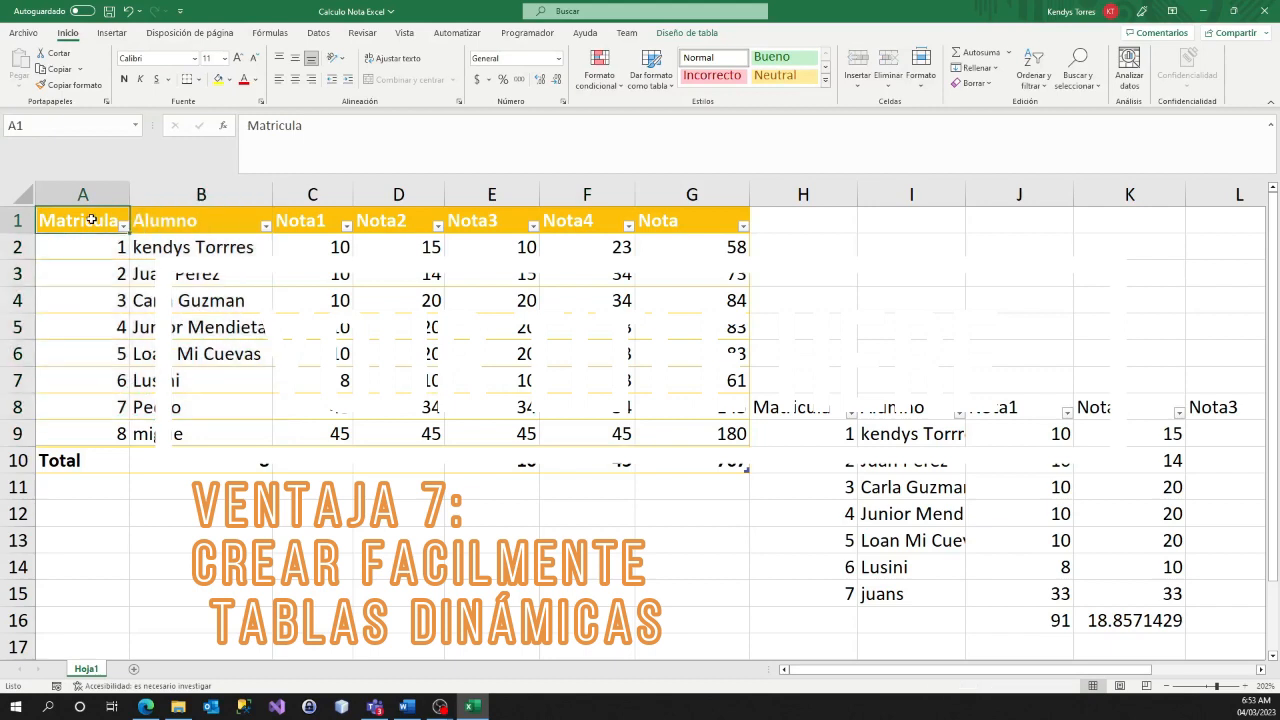
click(112, 33)
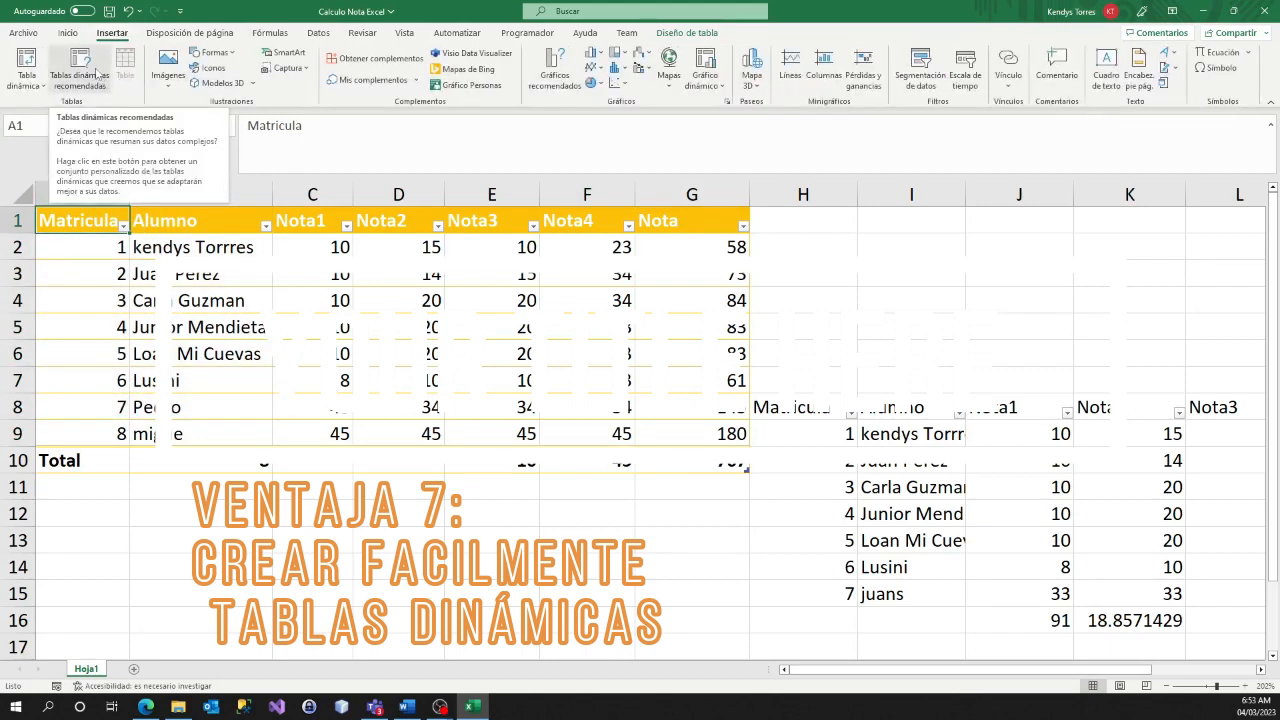
click(107, 85)
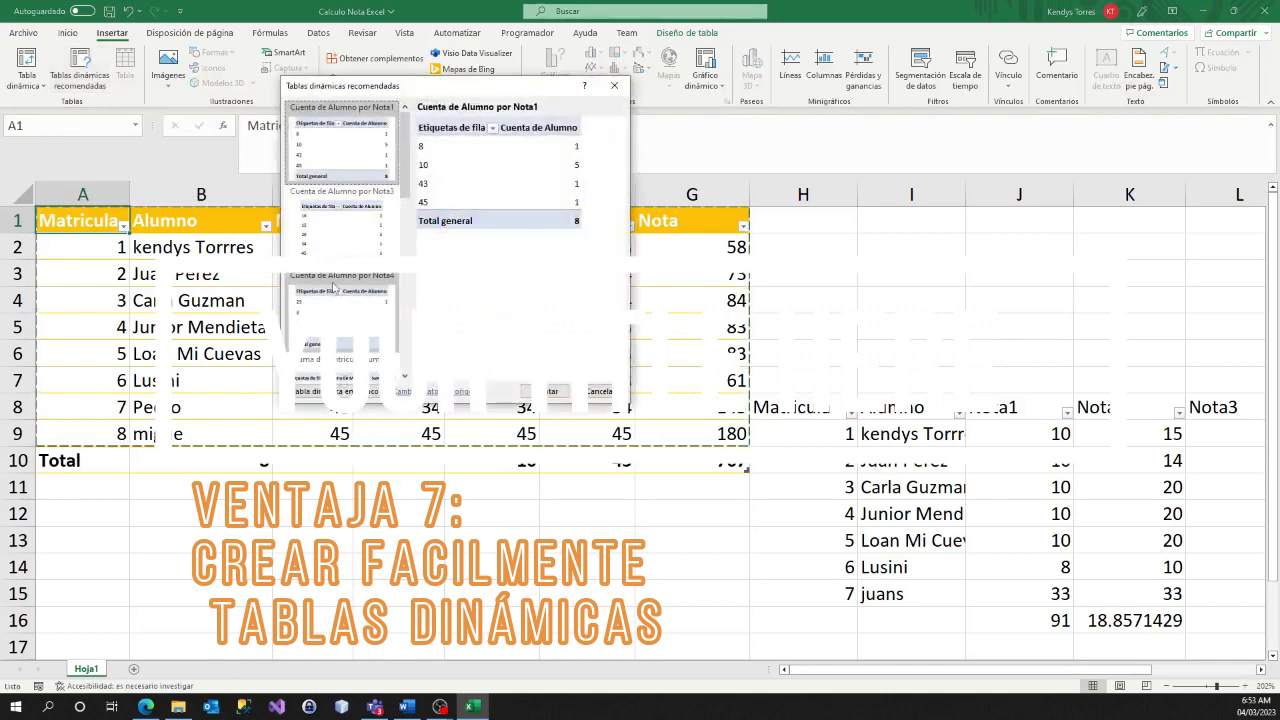
click(545, 391)
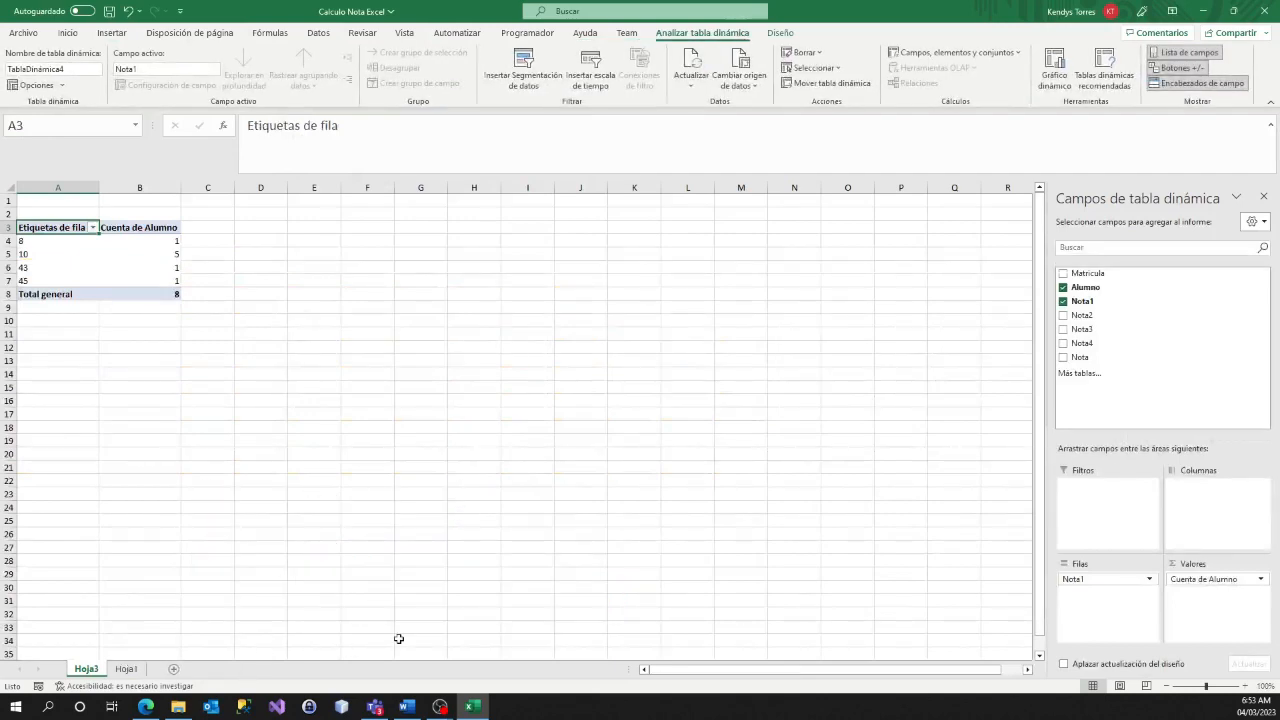
Insert a blank pivot table on a new worksheet from the plain range H8:M15 on Hoja1
click(127, 669)
click(500, 510)
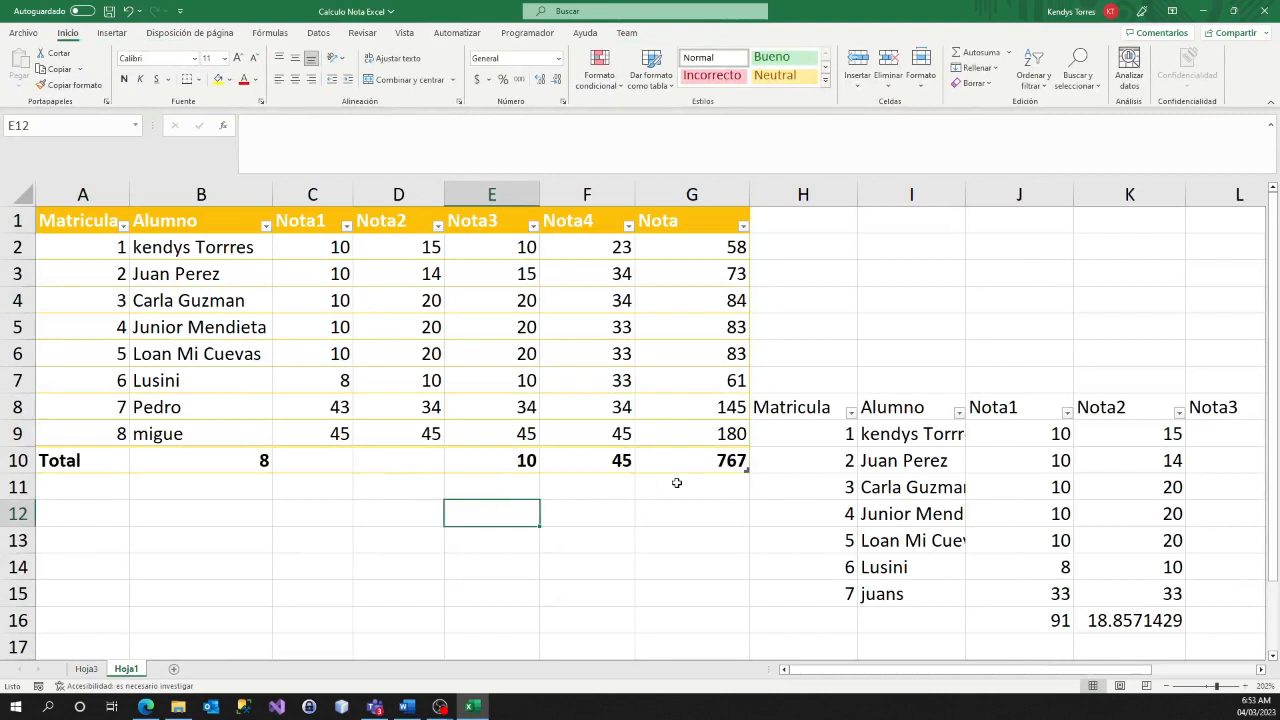
drag(789, 407, 1070, 594)
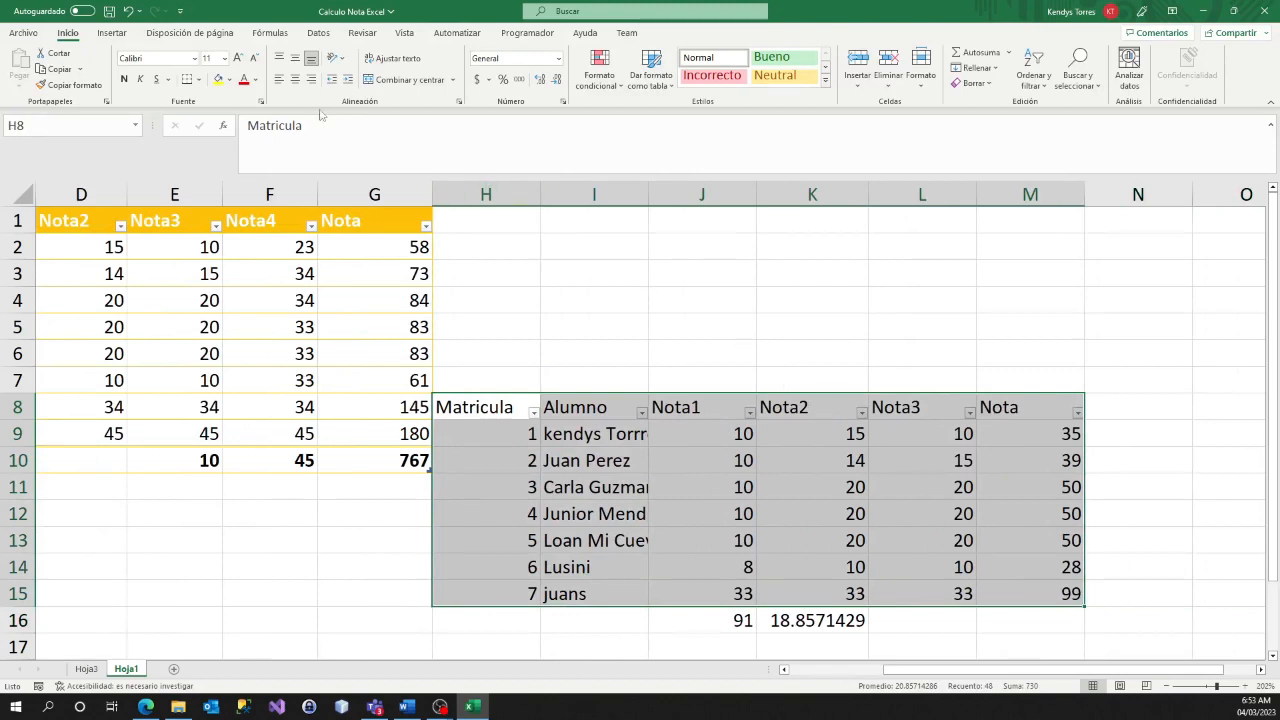
click(112, 33)
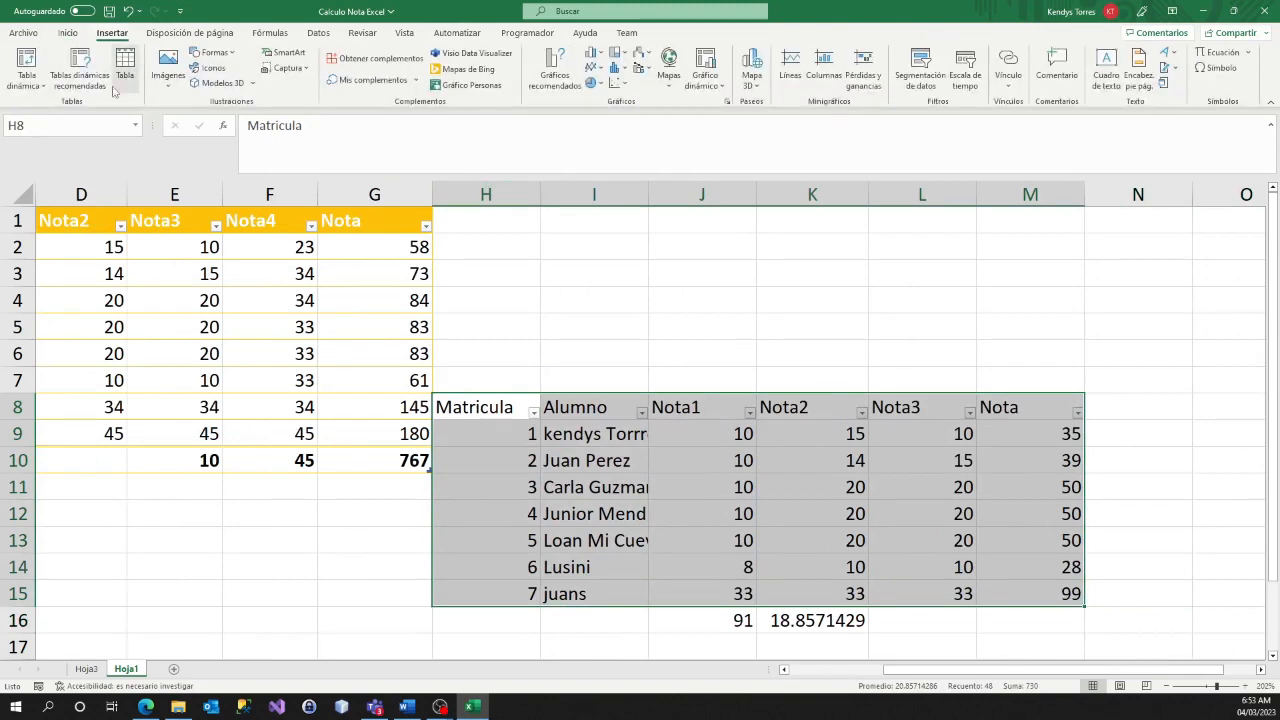
click(25, 60)
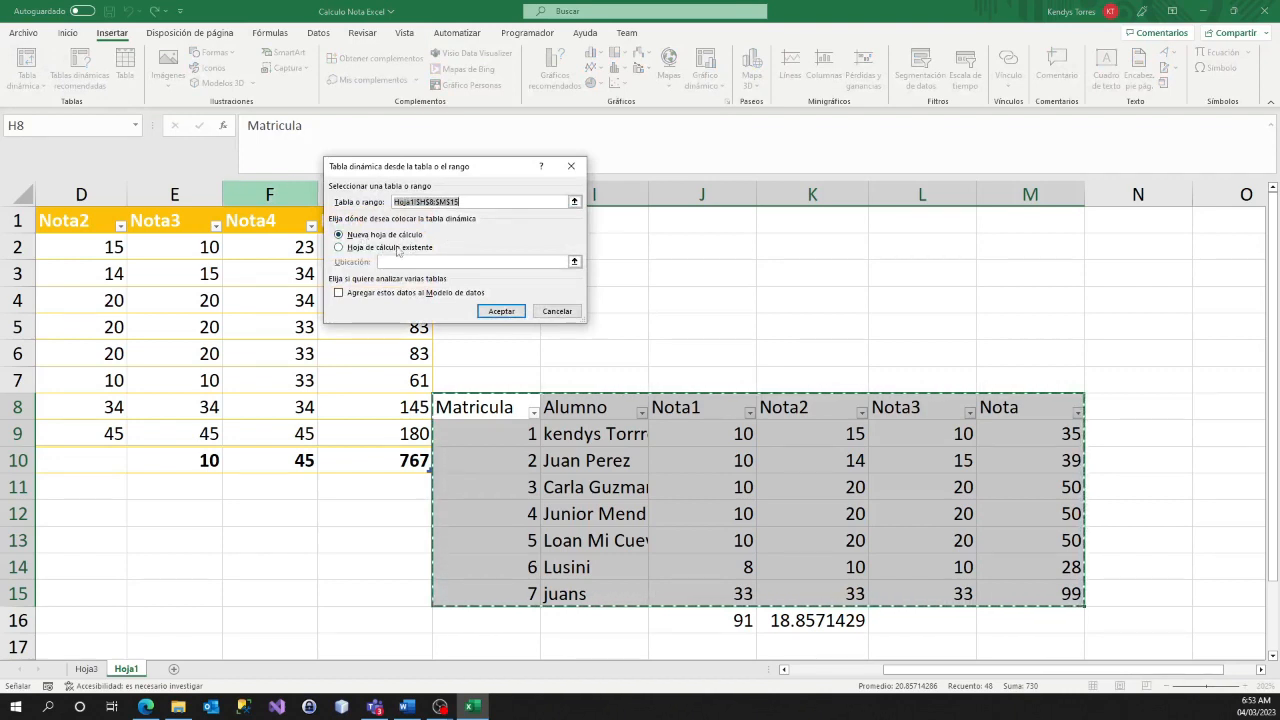
click(497, 312)
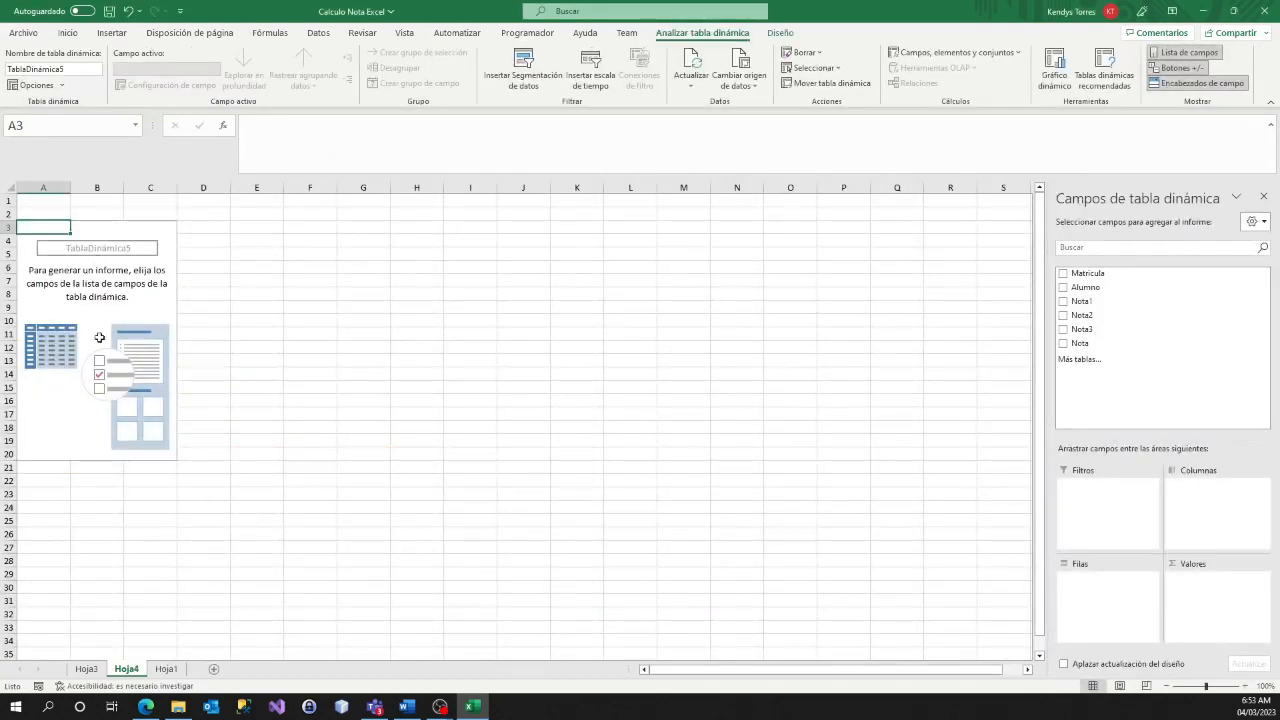
Add the Matricula and Alumno fields to the plain range's pivot table and compare it with the one on Hoja3
click(1063, 273)
click(1063, 287)
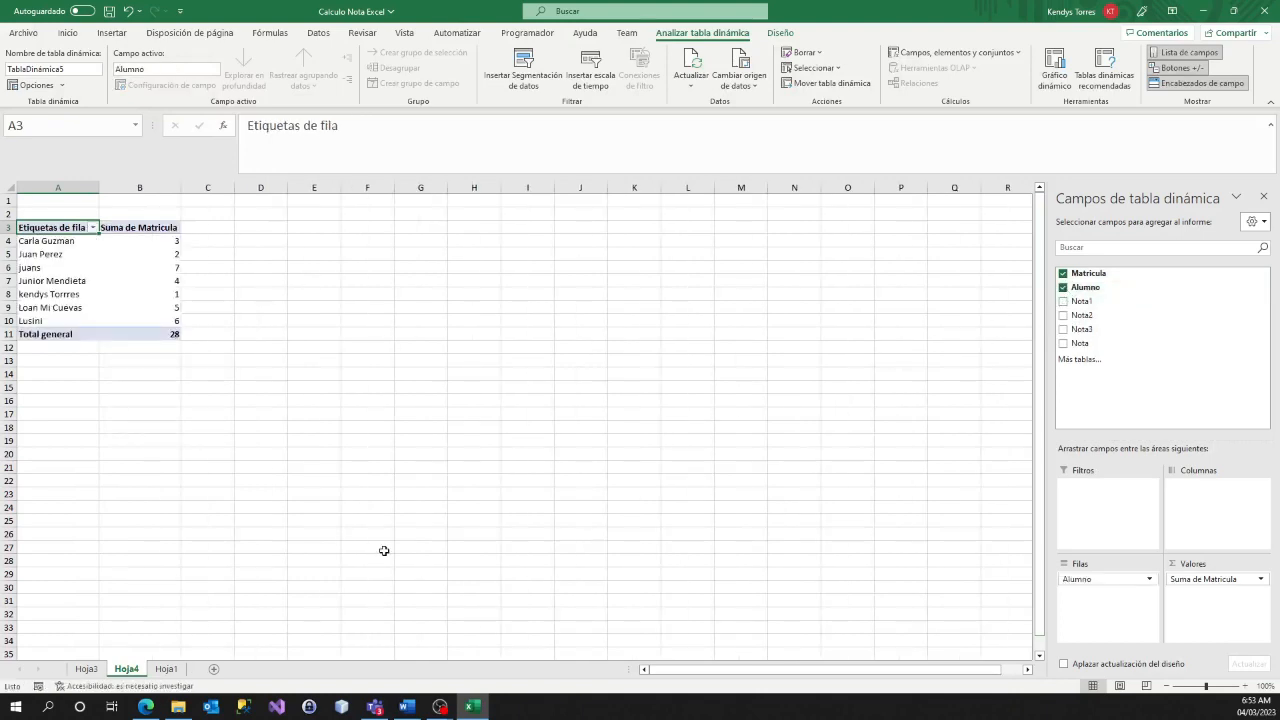
click(88, 668)
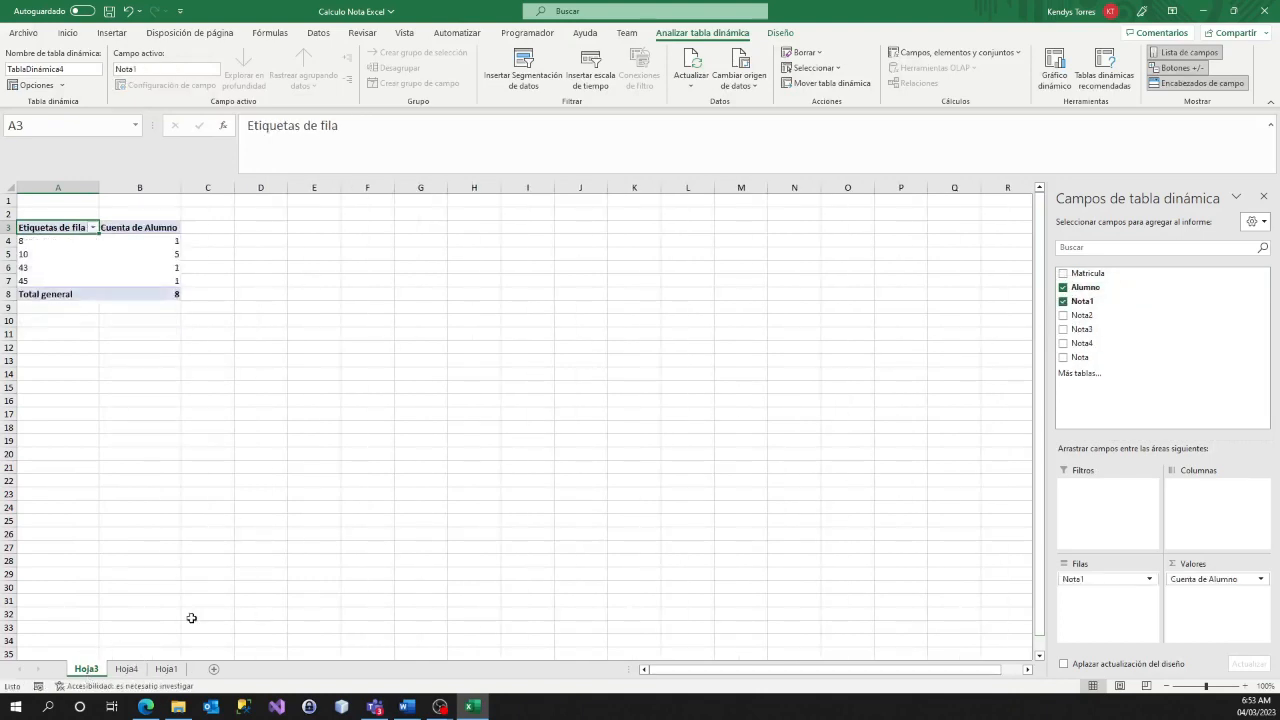
Return to Hoja1 and create another recommended Cuenta de Alumno por Nota1 pivot table from the grades table
click(166, 668)
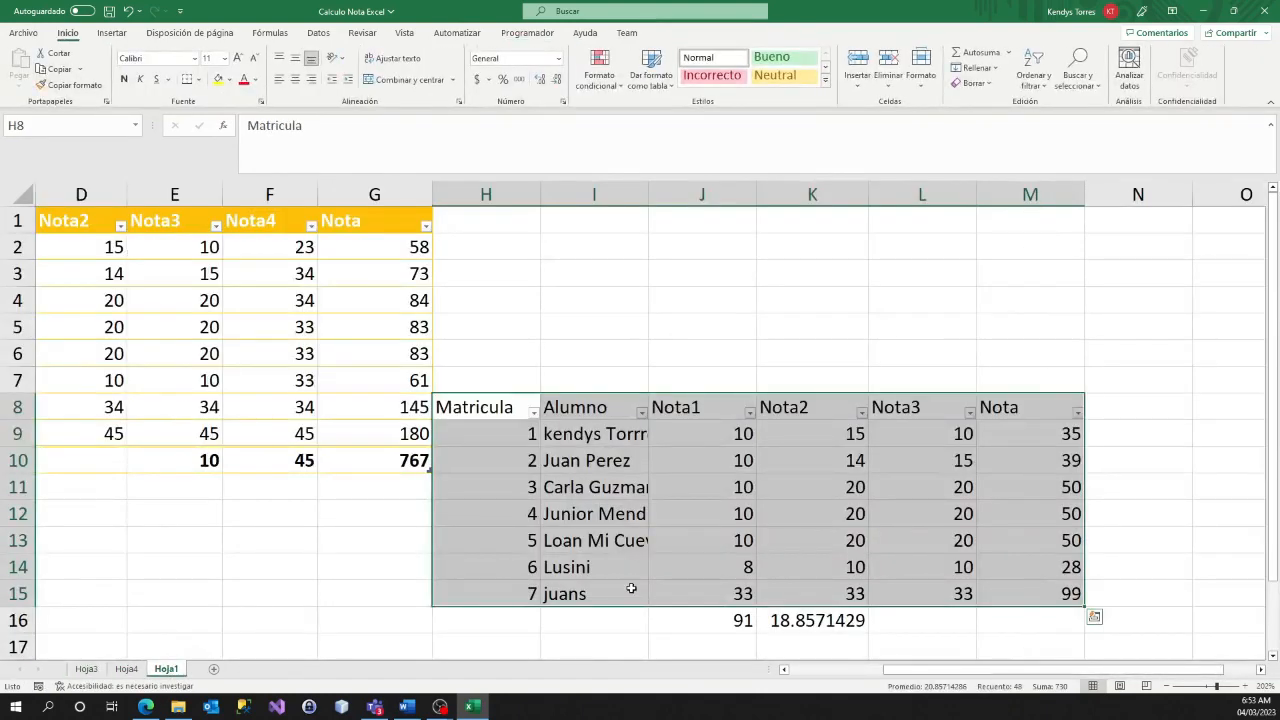
drag(887, 670, 795, 670)
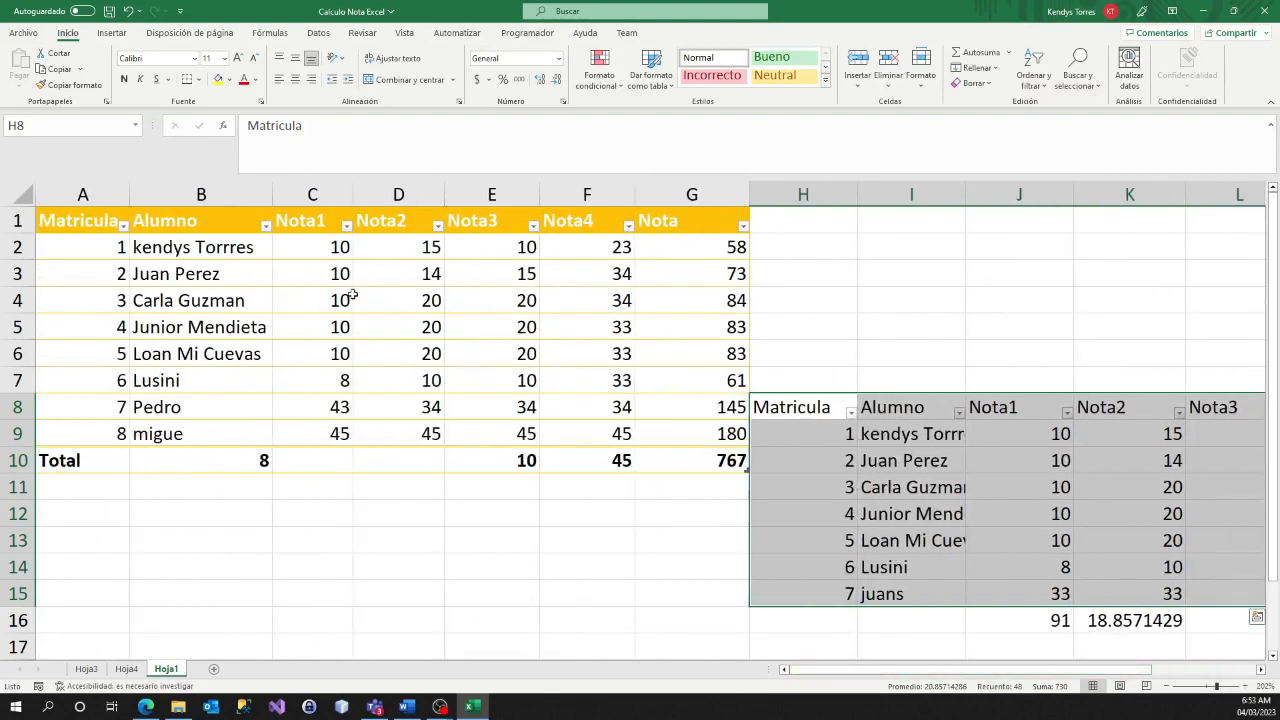
click(95, 222)
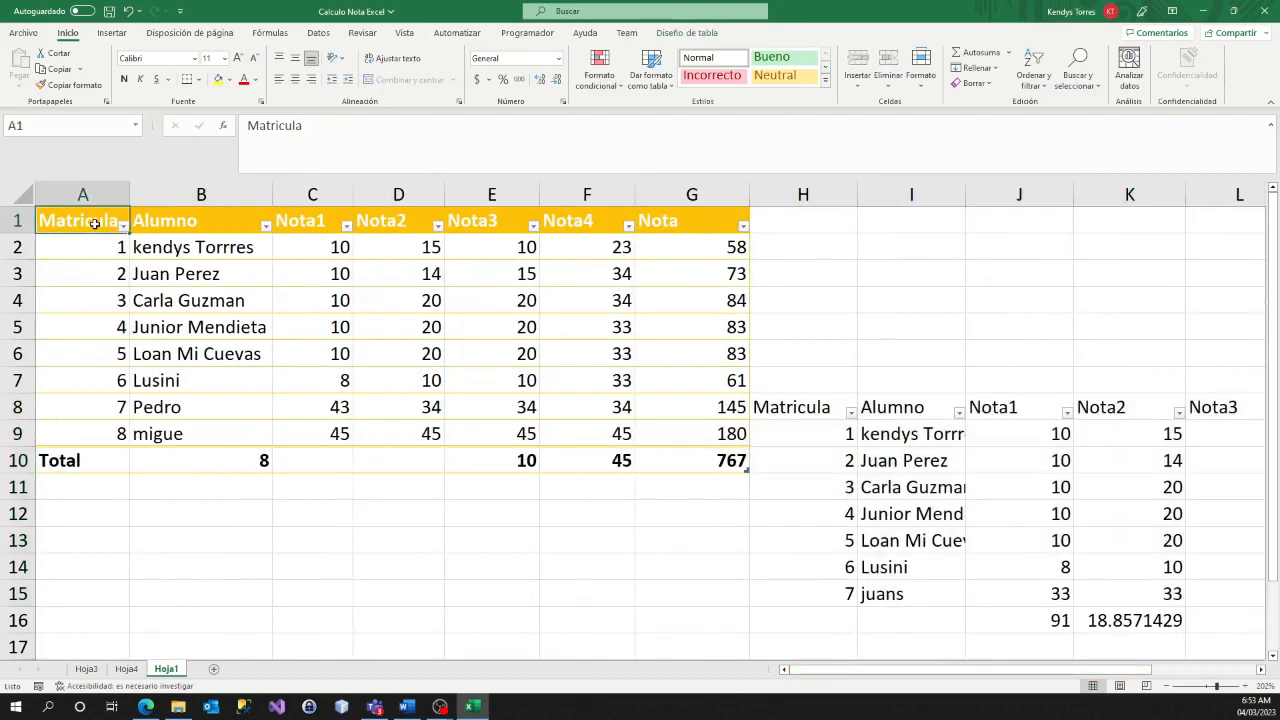
click(112, 33)
click(78, 65)
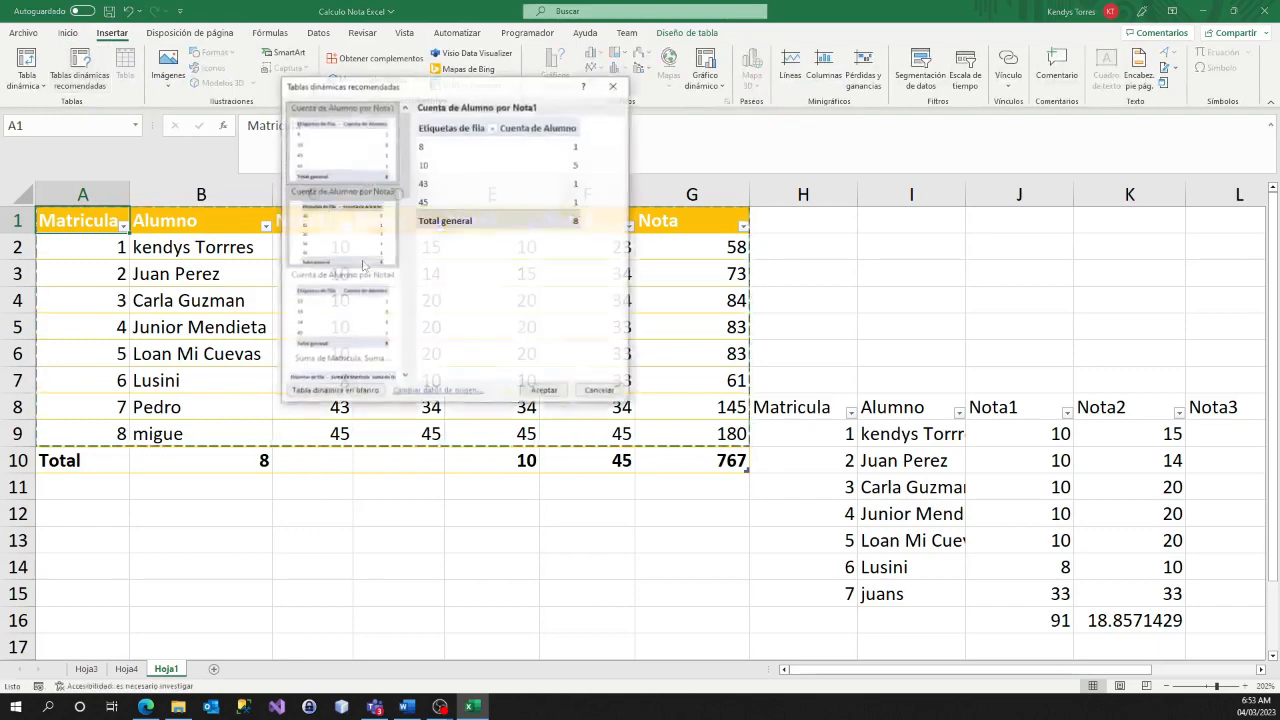
click(540, 390)
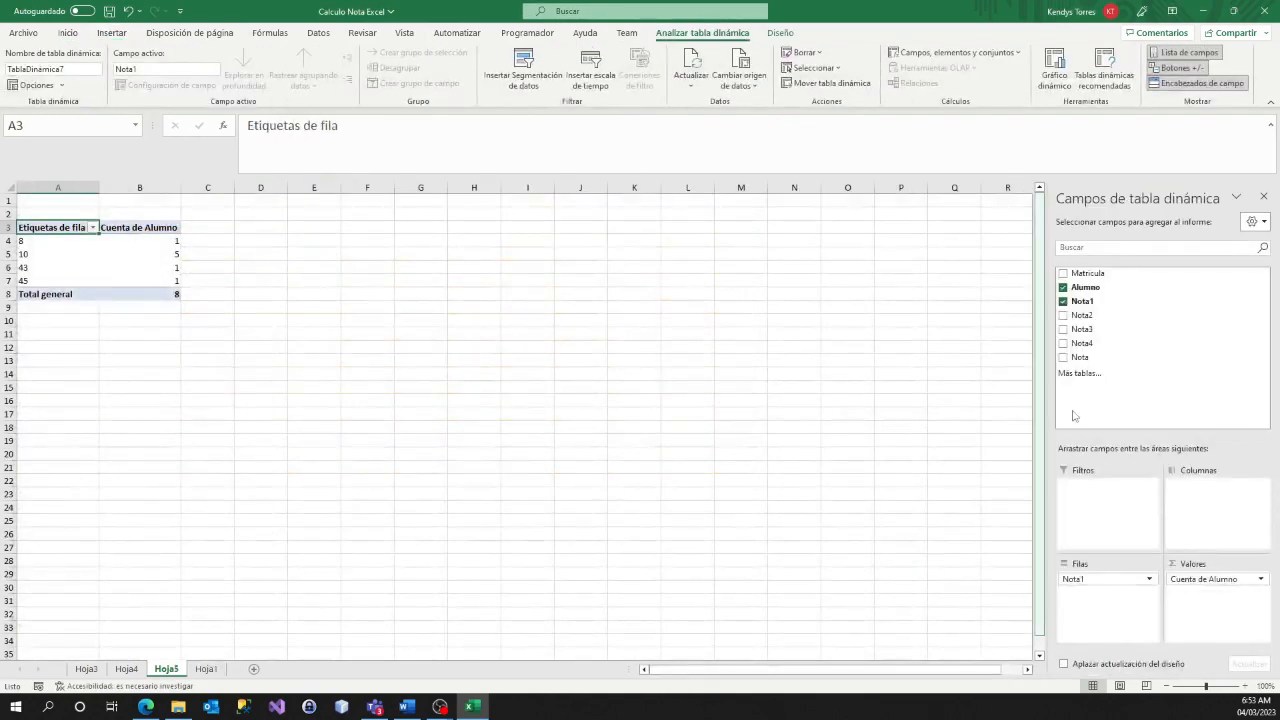
Compare the source data on Hoja1 with the pivot tables on Hoja5, Hoja4 and Hoja3
click(206, 669)
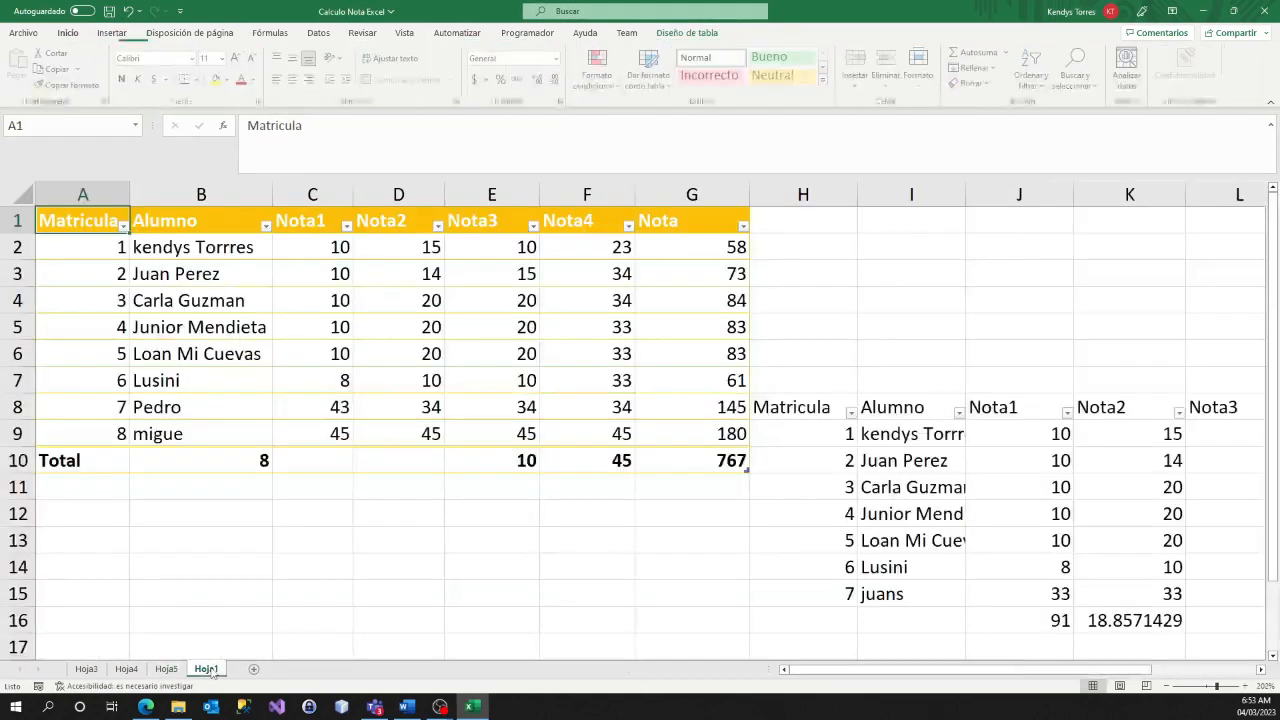
click(170, 670)
click(126, 669)
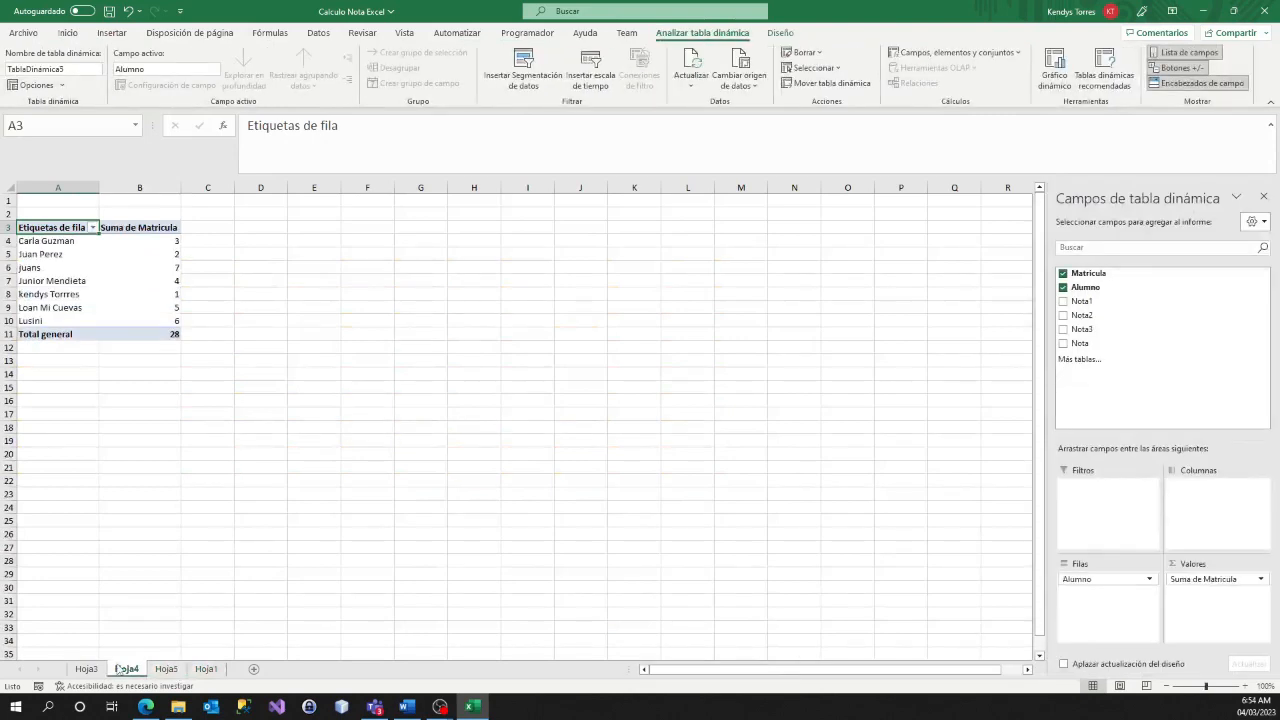
click(87, 669)
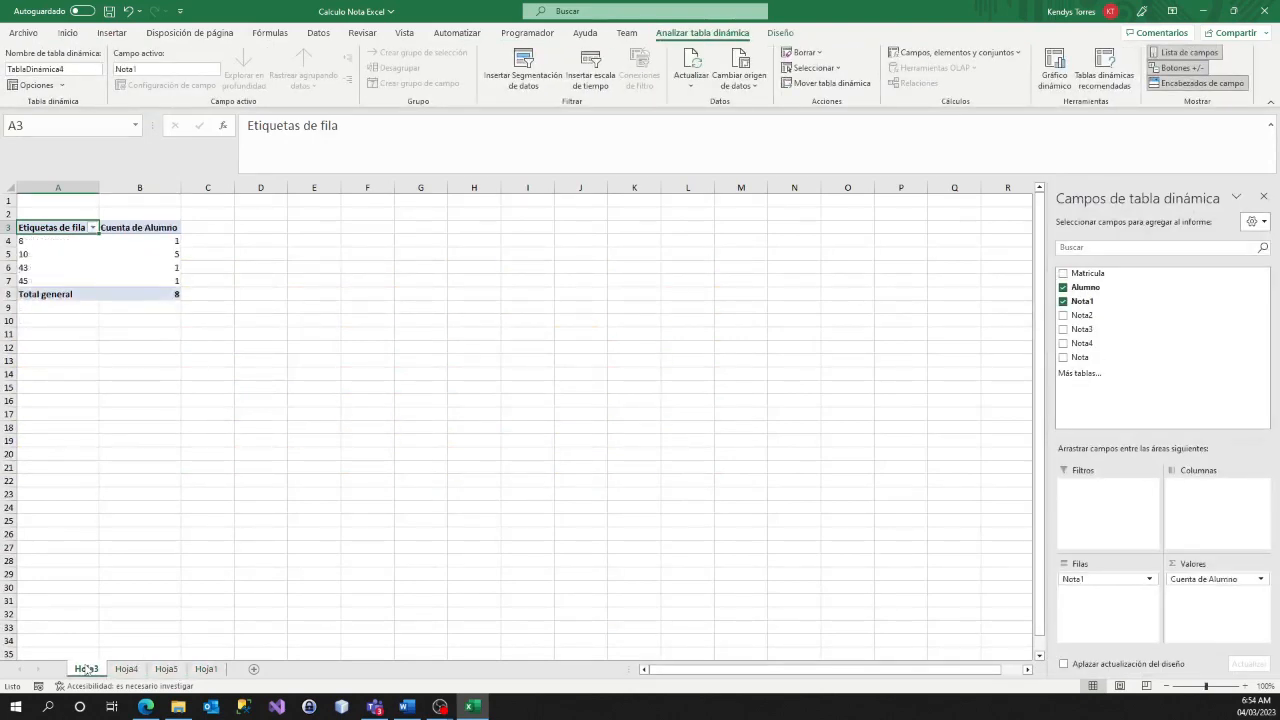